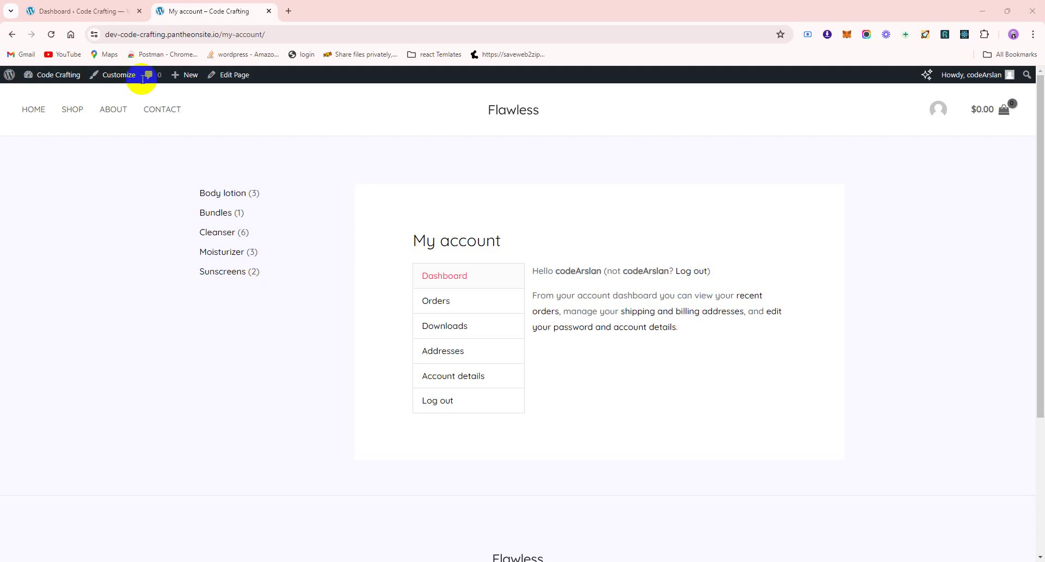
# Step: Open the page for adding new plugins in the site dashboard and search the plugin directory for "Elementor"
pyautogui.click(112, 10)
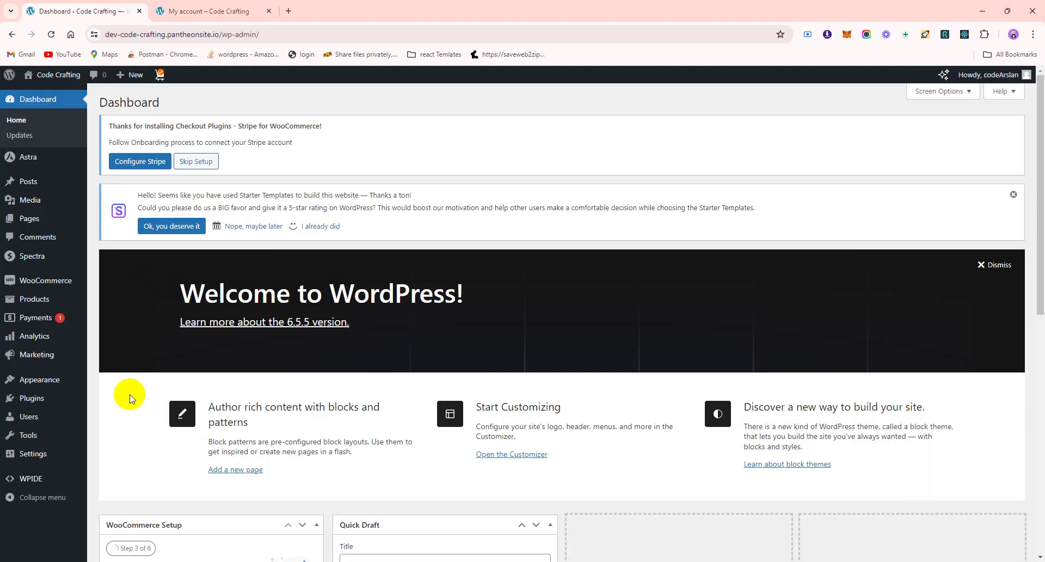
pyautogui.click(61, 394)
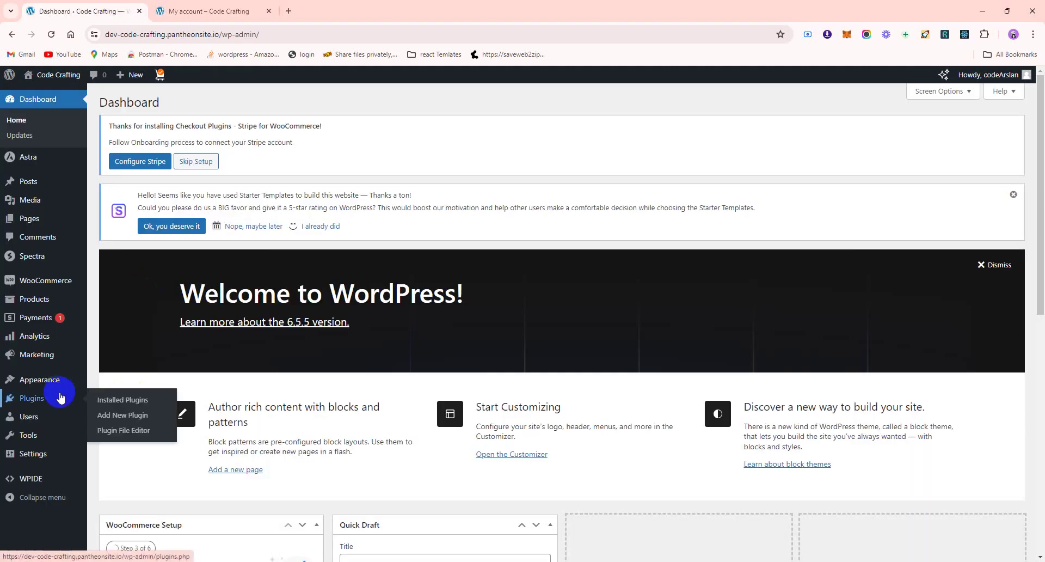
pyautogui.click(114, 415)
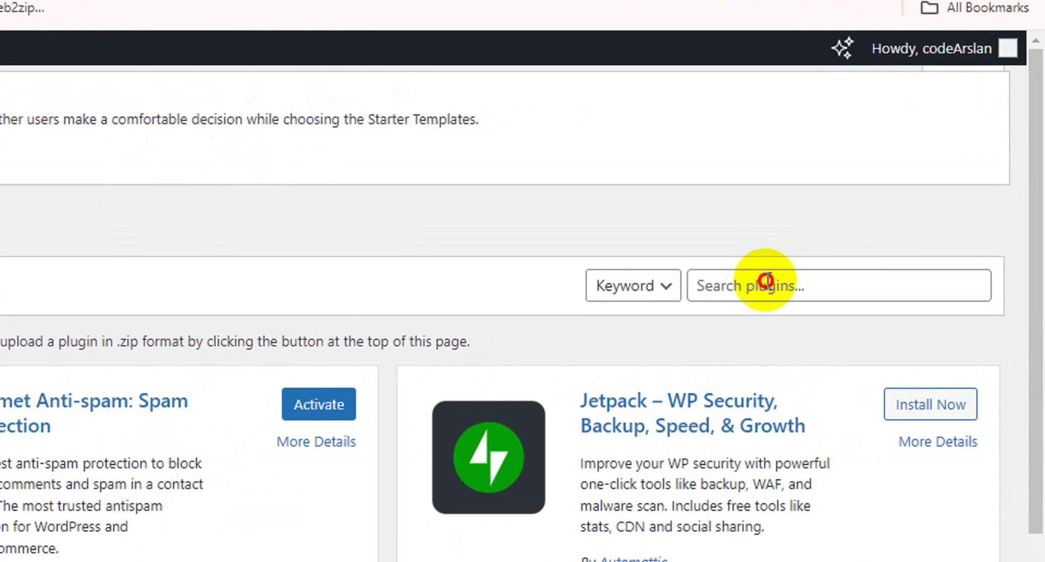
pyautogui.click(906, 191)
pyautogui.write('Element')
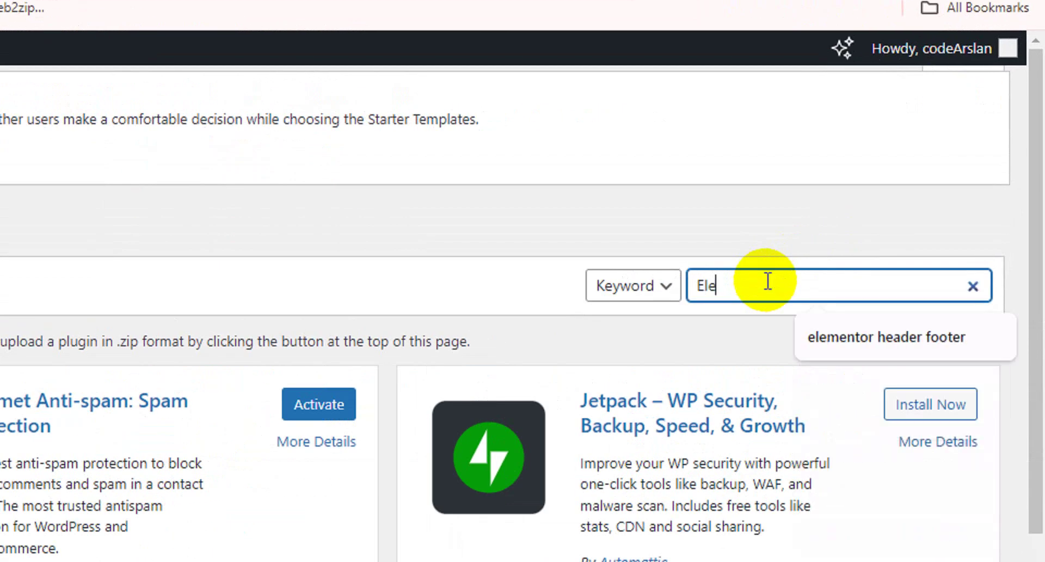
pyautogui.write('or')
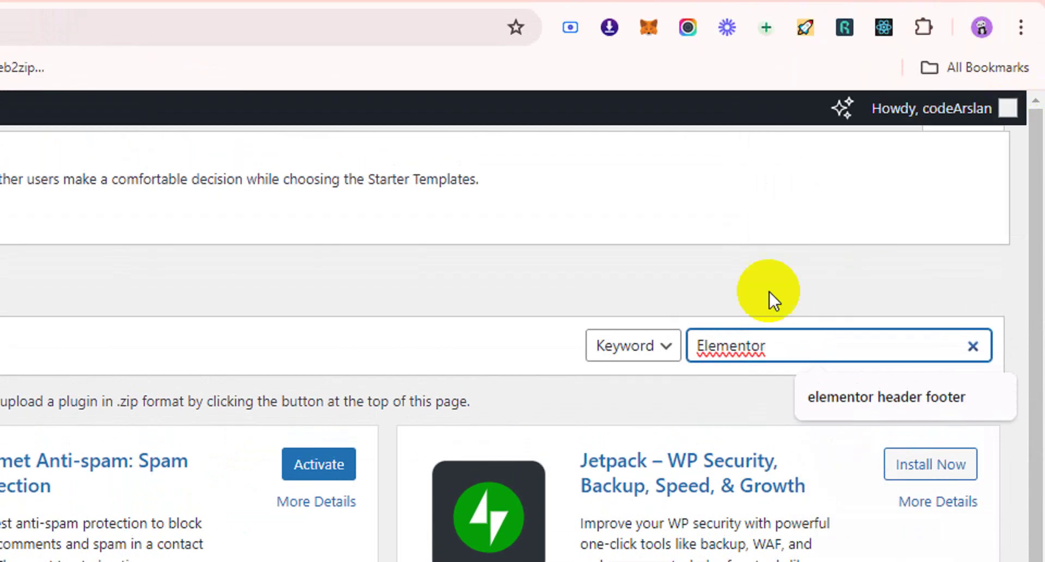
pyautogui.click(769, 293)
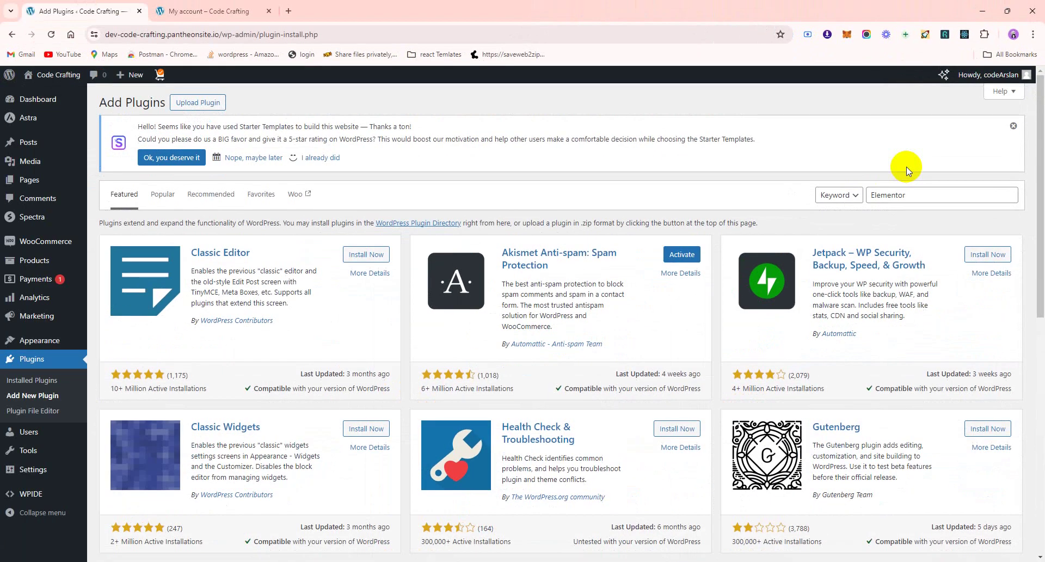
pyautogui.click(921, 193)
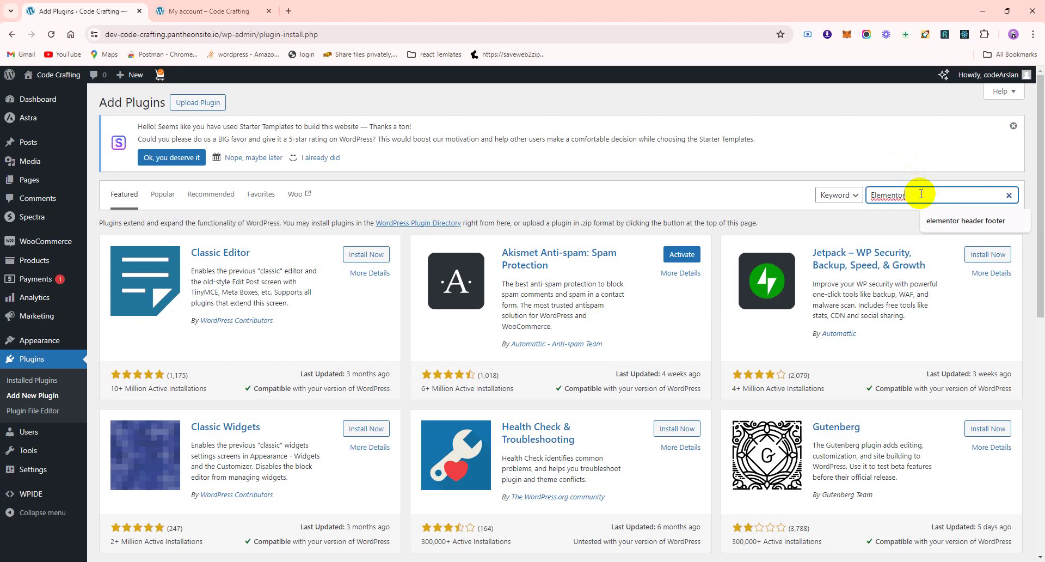
pyautogui.press('Return')
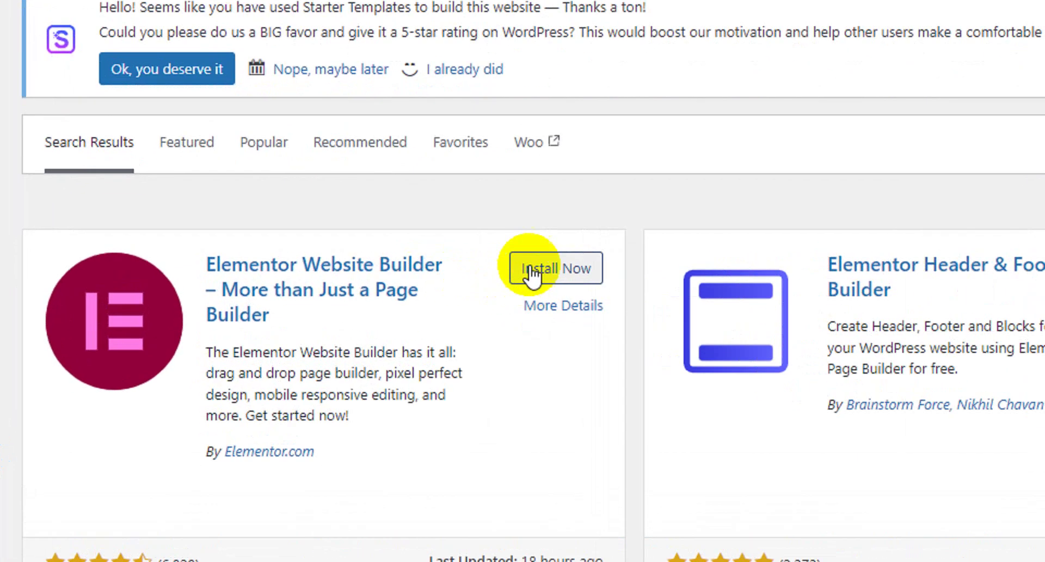
# Step: Install and activate the Elementor Website Builder plugin
pyautogui.click(418, 264)
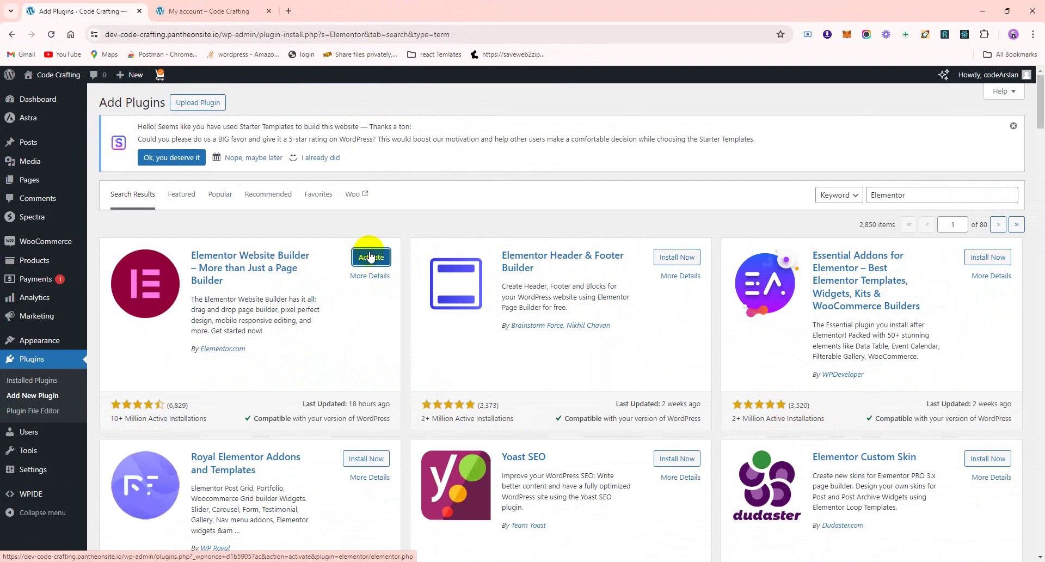
pyautogui.click(370, 256)
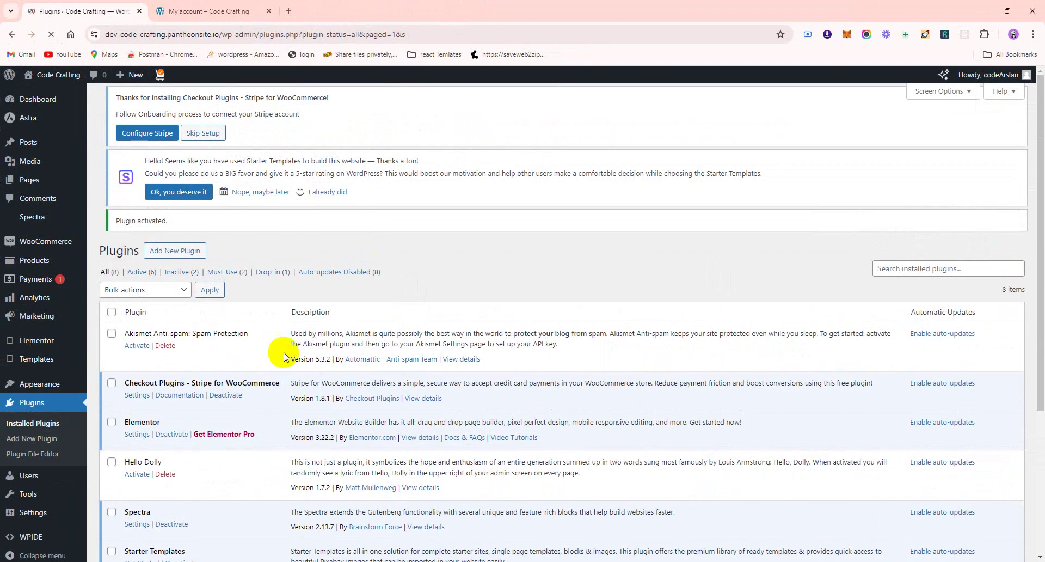
pyautogui.moveTo(131, 422); pyautogui.dragTo(237, 432)
pyautogui.click(248, 420)
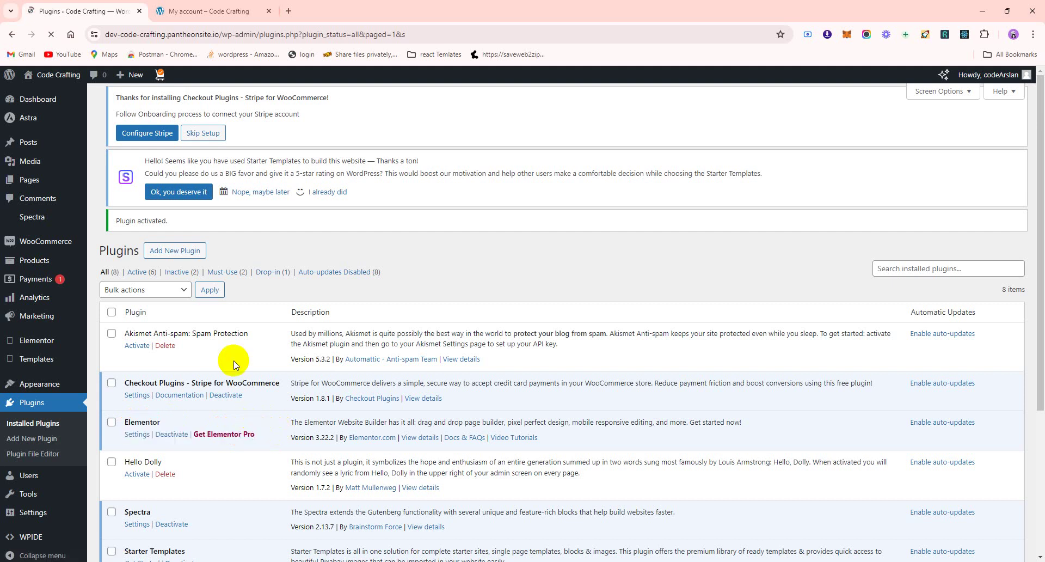
# Step: Reload the site's My account page and open it for editing in the page editor
pyautogui.click(242, 4)
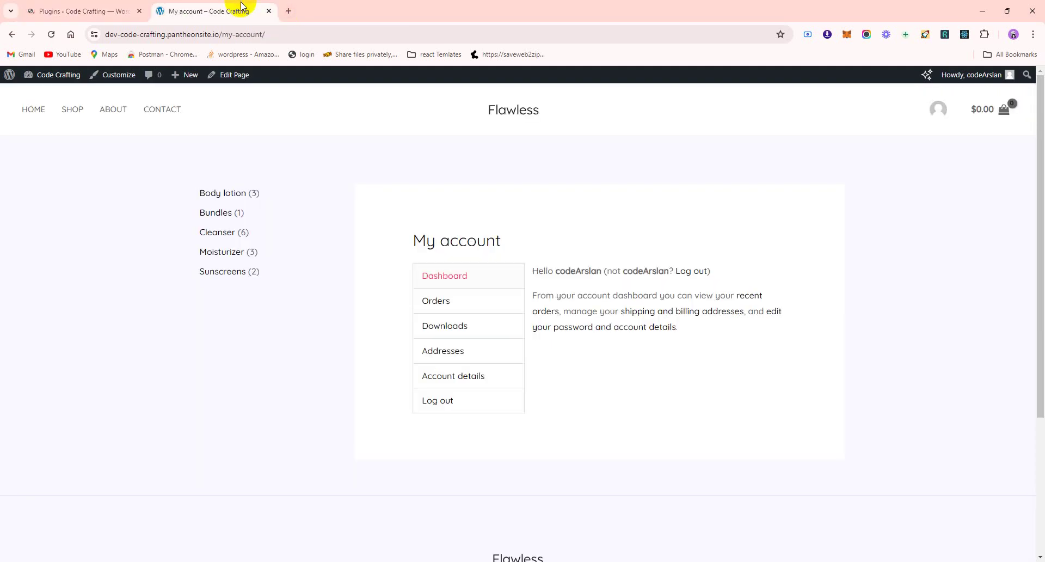
pyautogui.click(51, 35)
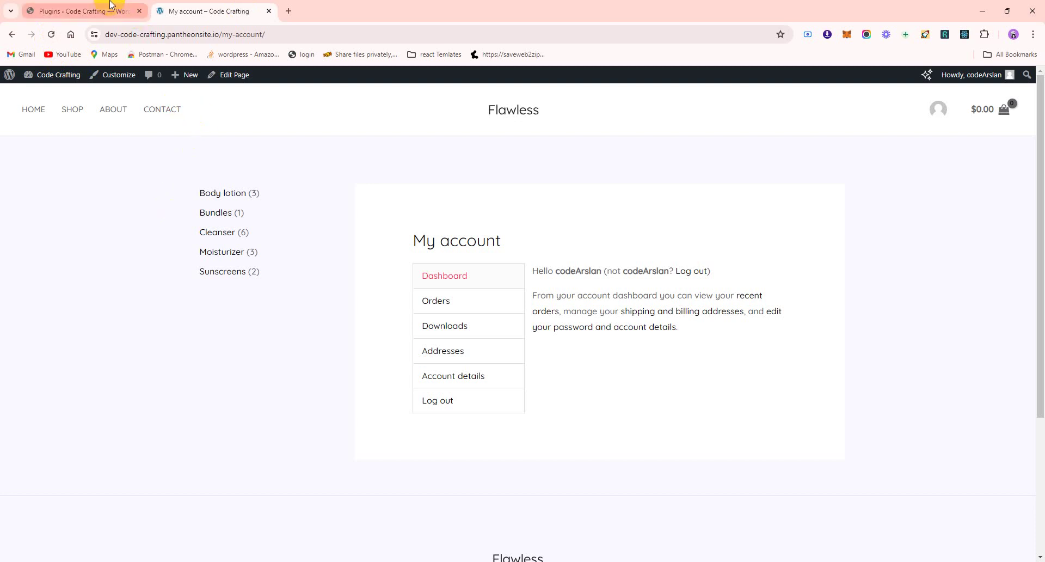
pyautogui.click(232, 74)
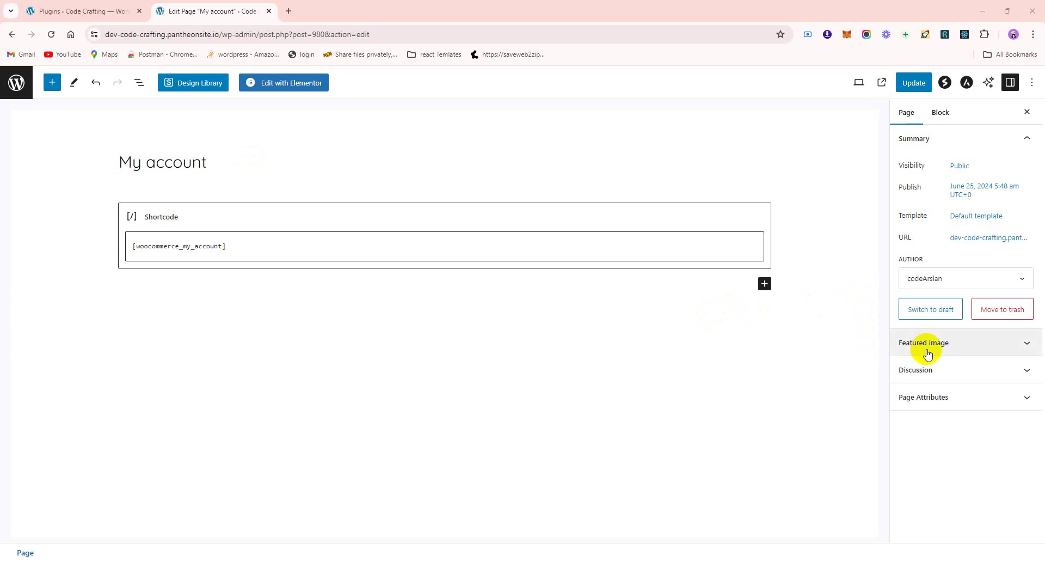
# Step: Set the My account page's template to Elementor Full Width and update the page
pyautogui.click(966, 218)
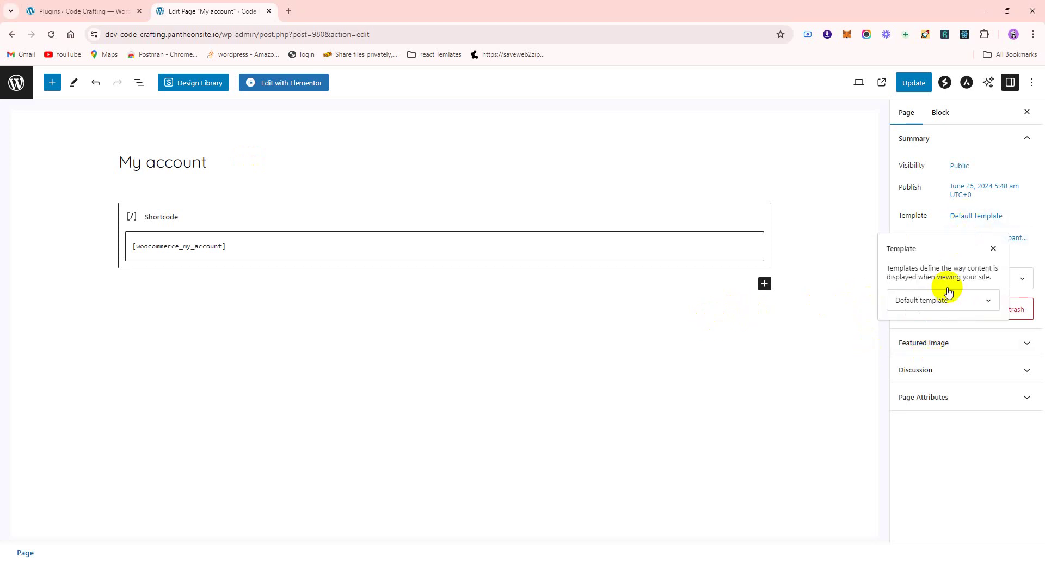
pyautogui.click(944, 298)
pyautogui.click(931, 336)
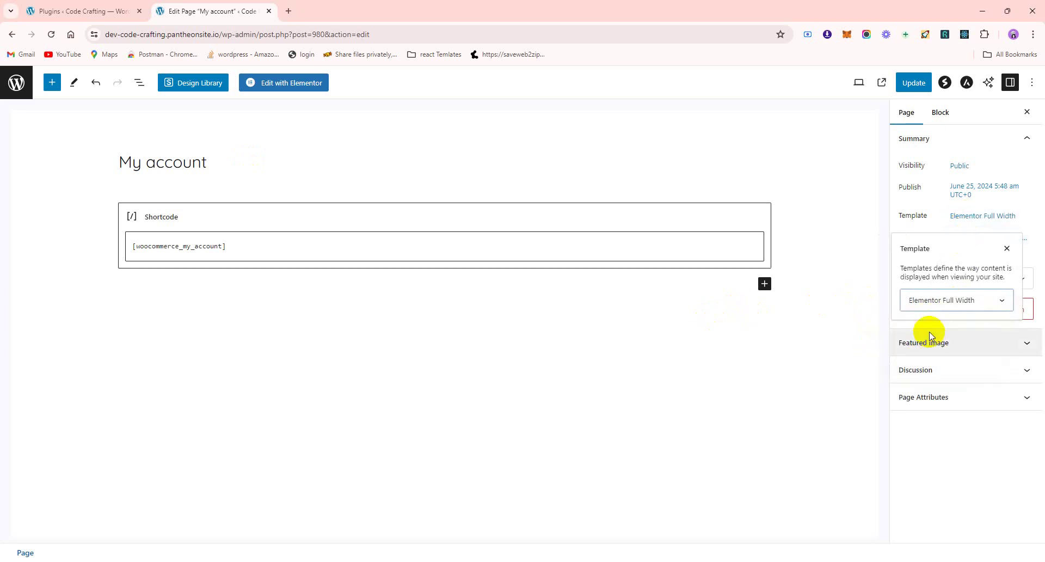
pyautogui.click(922, 86)
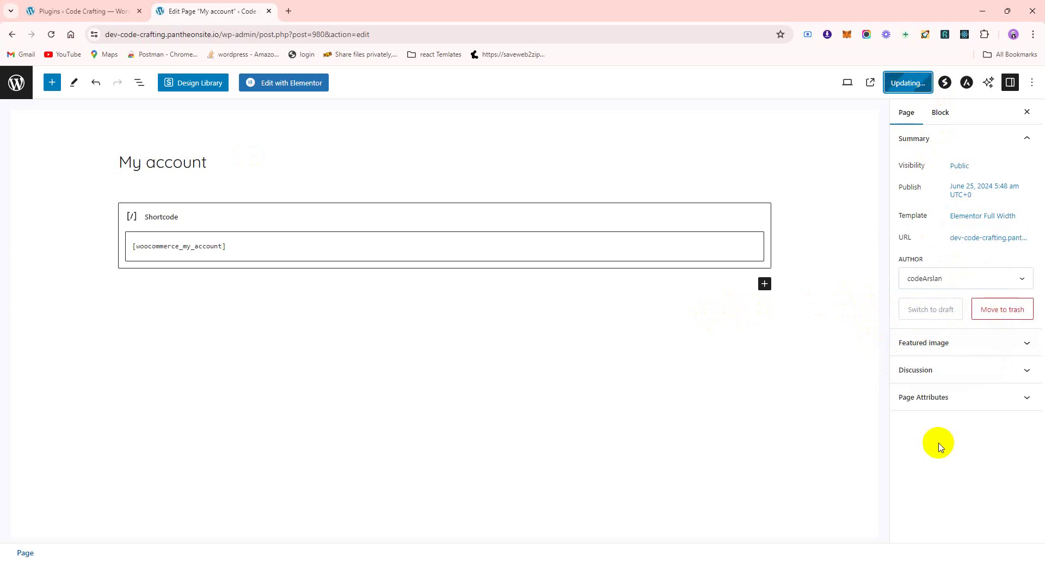
# Step: Using Elementor, delete the container holding the [woocommerce_my_account] shortcode from the My account page and update the page
pyautogui.click(293, 87)
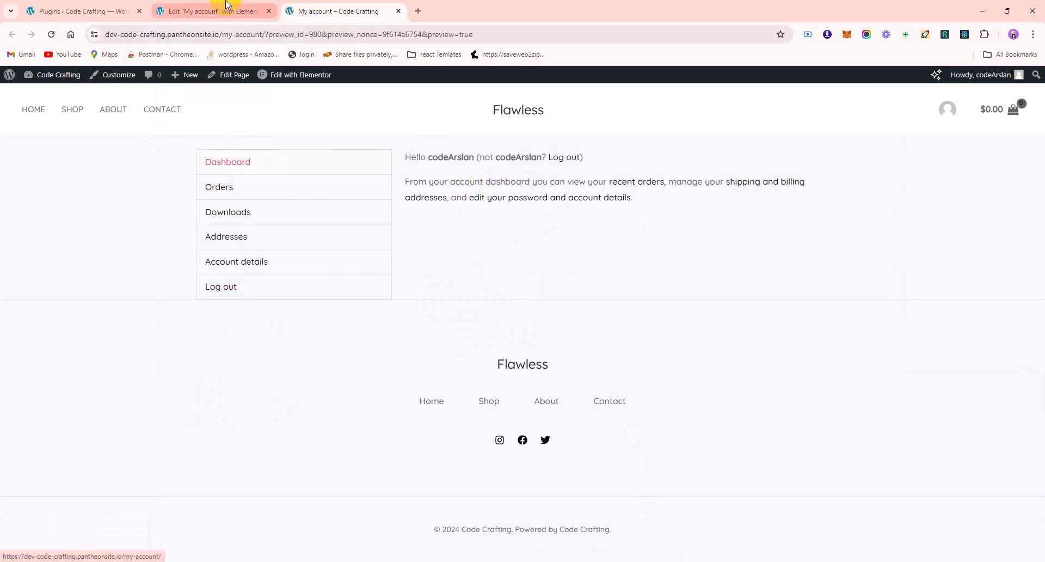
pyautogui.click(231, 8)
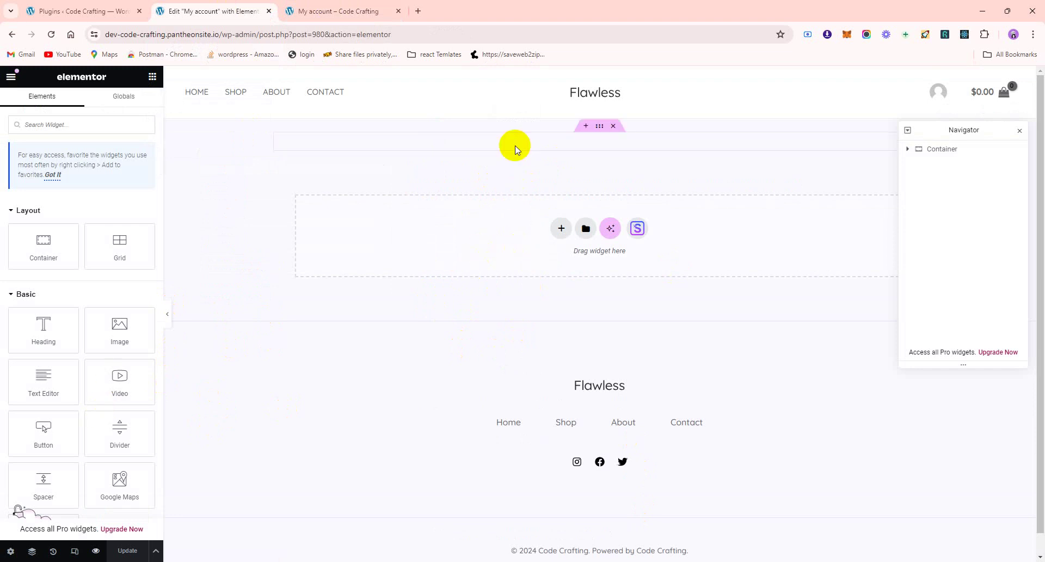
pyautogui.moveTo(929, 132); pyautogui.dragTo(788, 354)
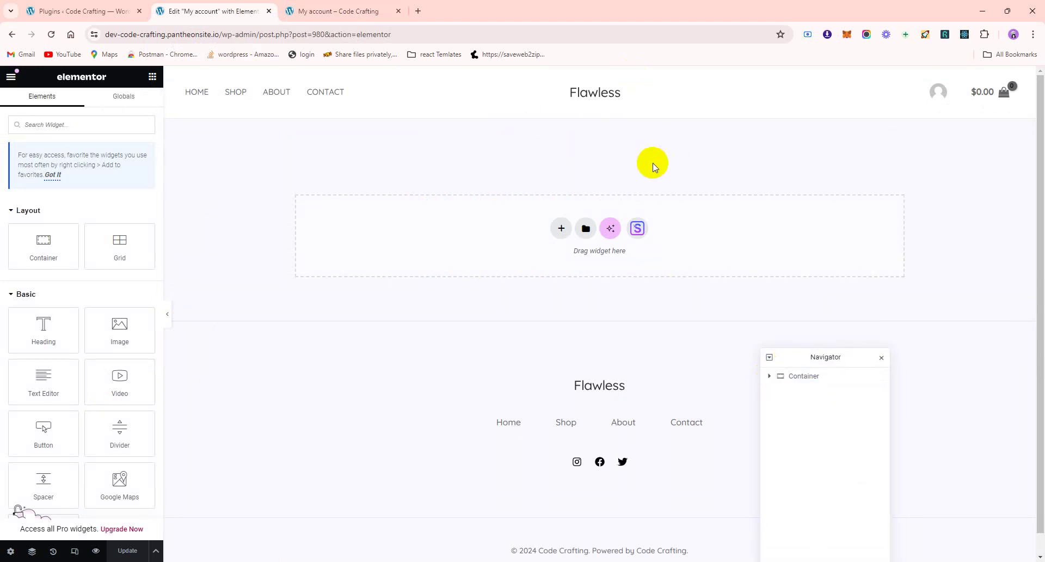
pyautogui.hotkey('ctrl', 'v')
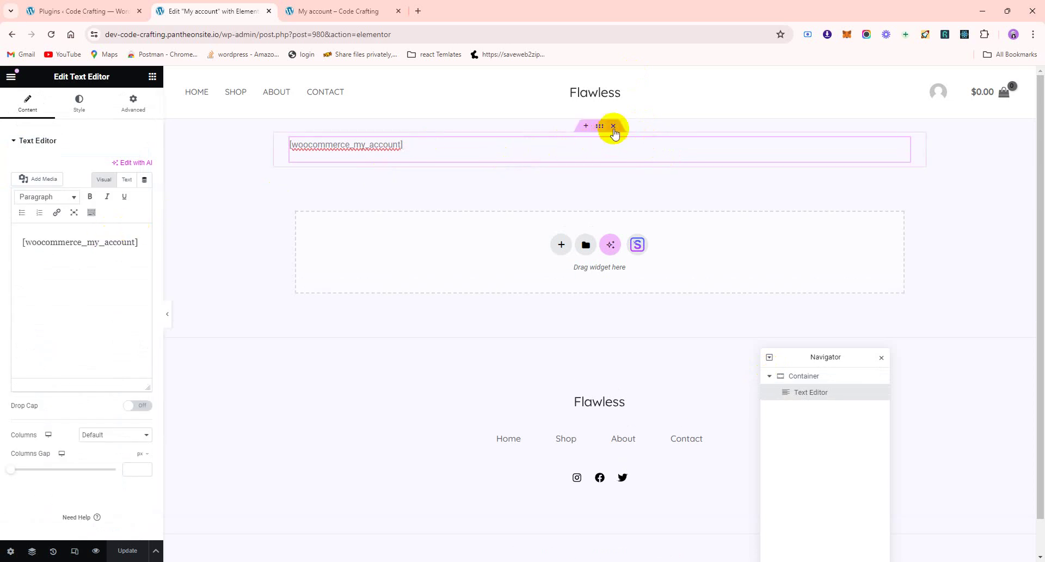
pyautogui.click(613, 127)
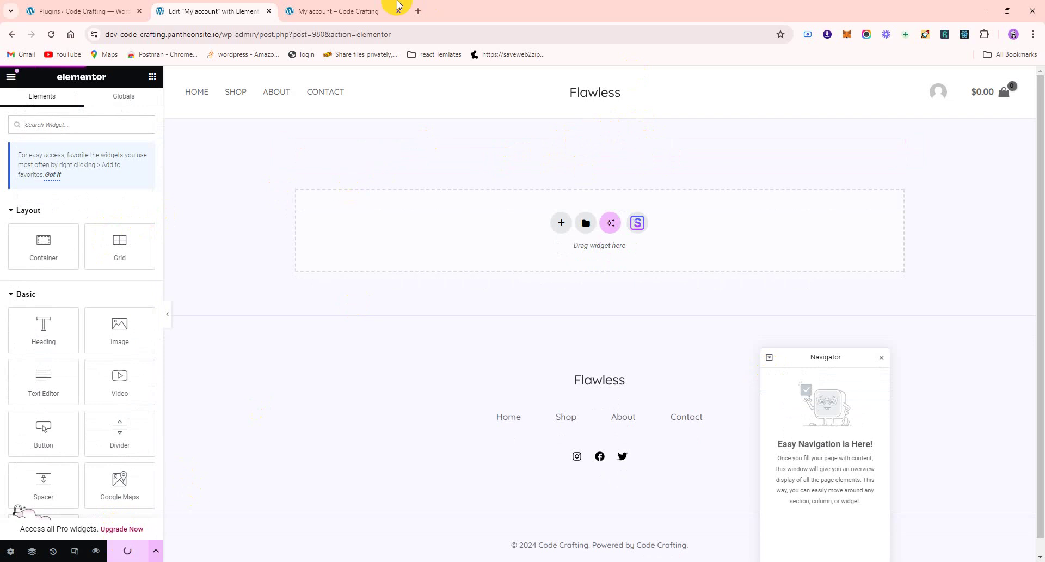
pyautogui.click(348, 10)
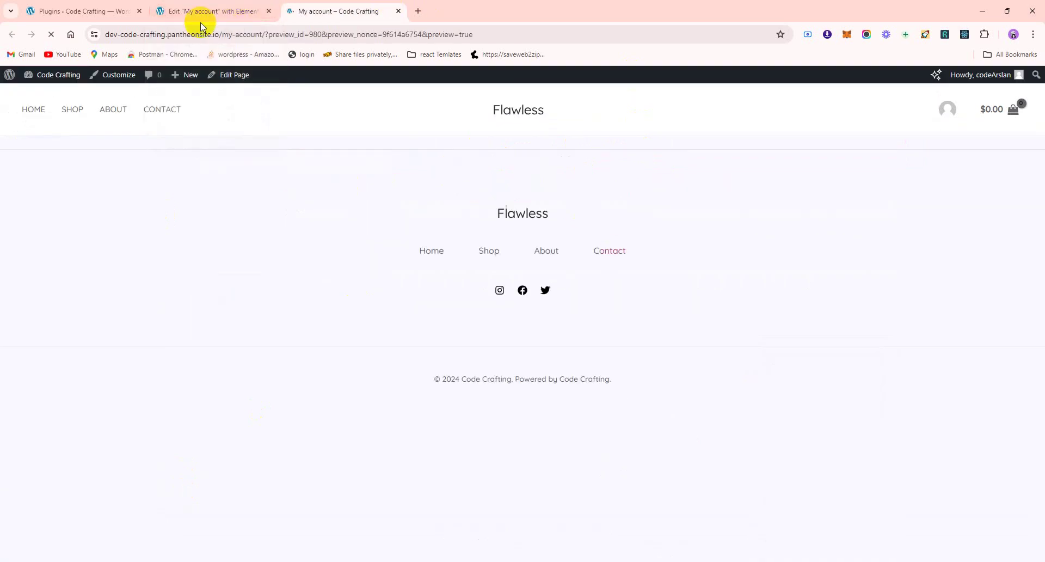
pyautogui.click(227, 7)
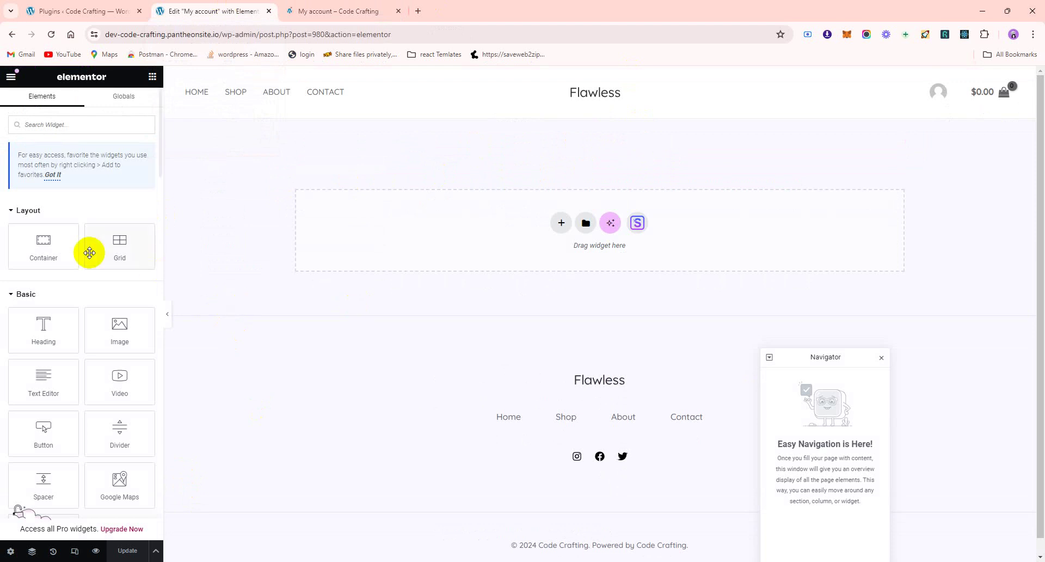
# Step: Add a flexbox container to the empty page with Full Width content and a horizontal row direction
pyautogui.moveTo(72, 248); pyautogui.dragTo(478, 206)
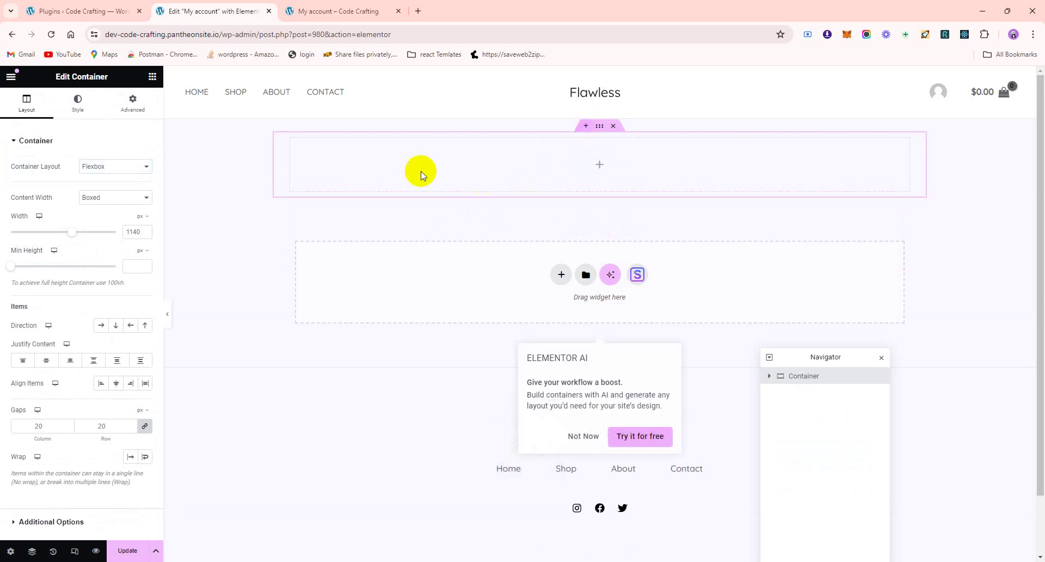
pyautogui.click(106, 166)
pyautogui.click(104, 173)
pyautogui.click(107, 198)
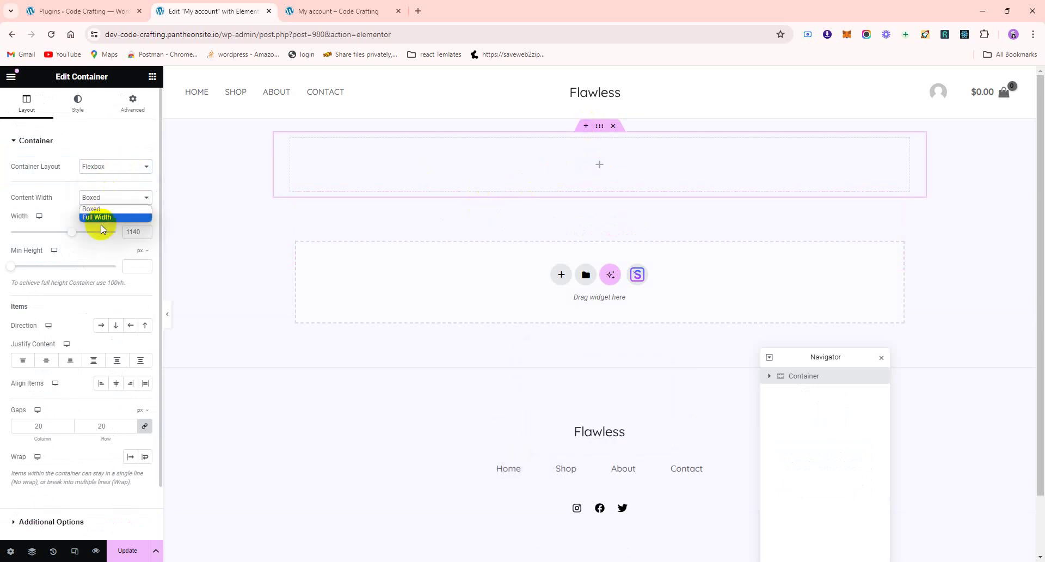
pyautogui.click(102, 214)
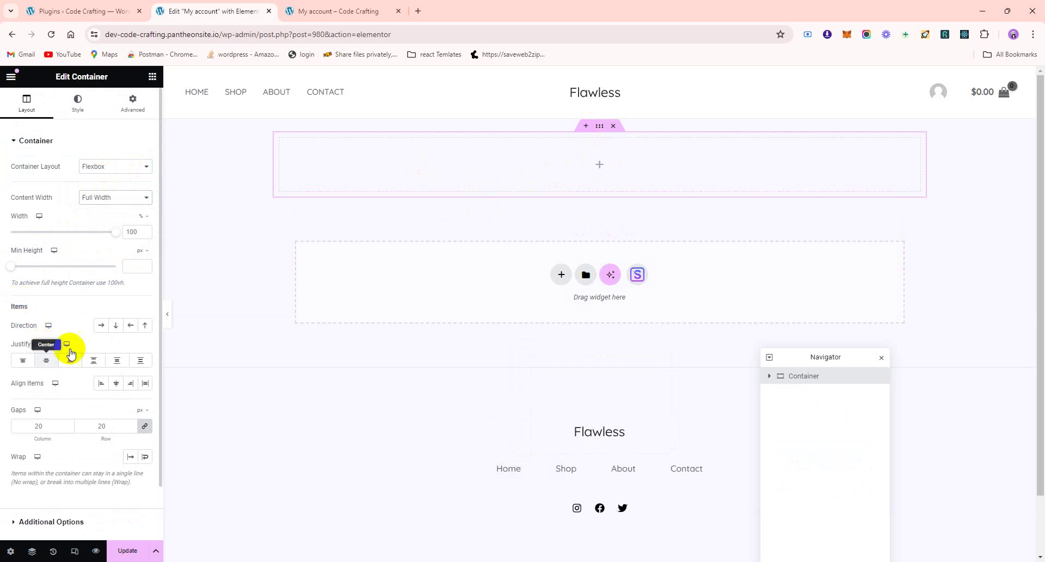
pyautogui.click(101, 326)
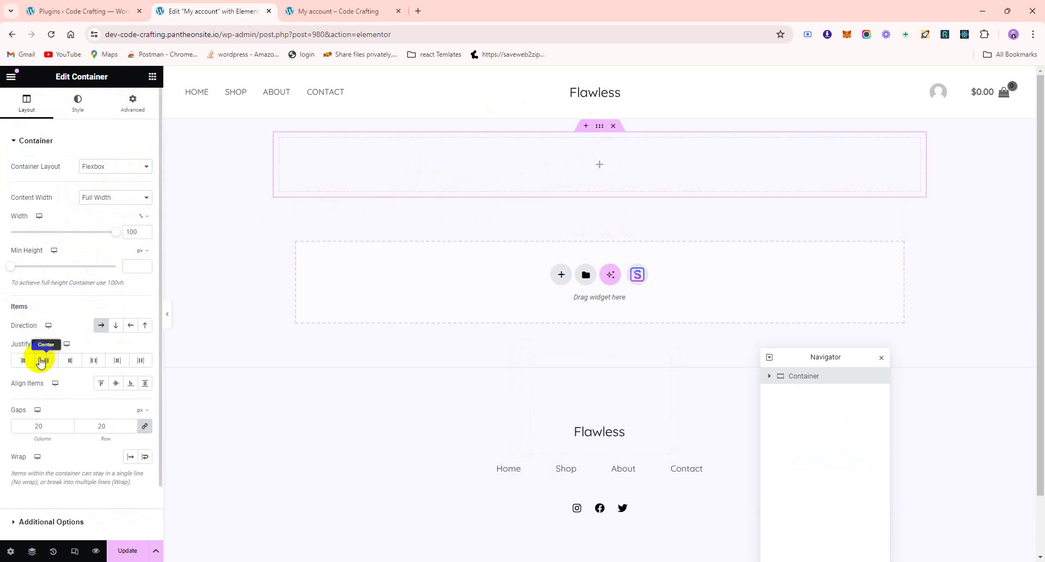
# Step: Place a second container inside the first one and set its content width to Full Width
pyautogui.click(152, 77)
pyautogui.moveTo(51, 240); pyautogui.dragTo(417, 161)
pyautogui.scroll(-1, 93, 462)
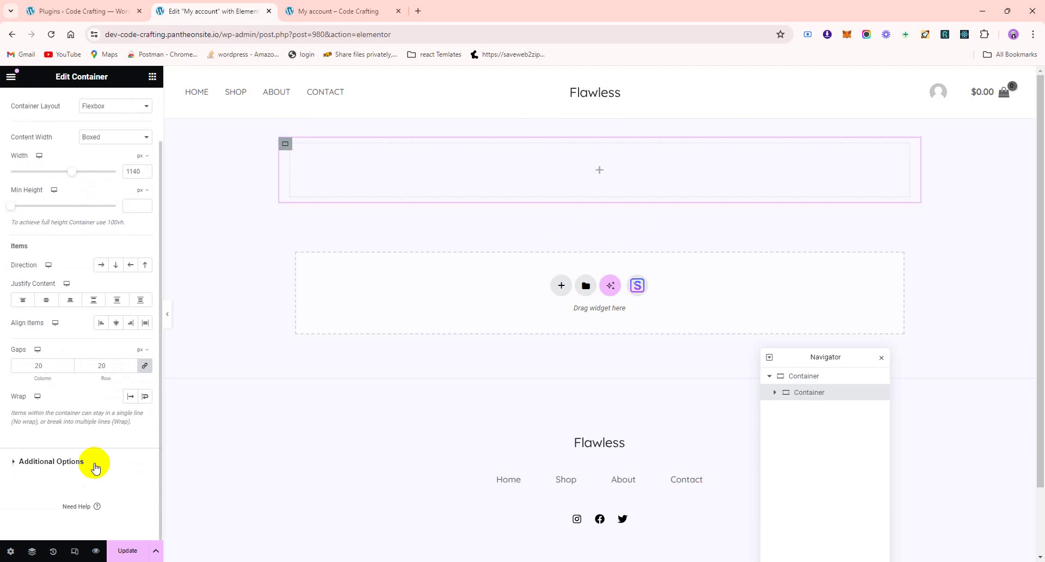
pyautogui.click(50, 464)
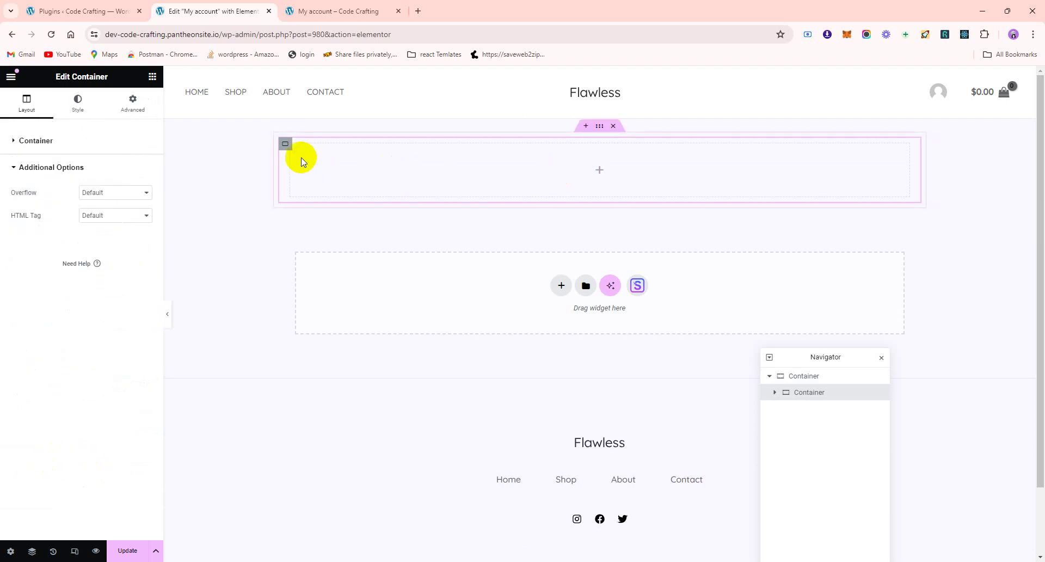
pyautogui.click(46, 140)
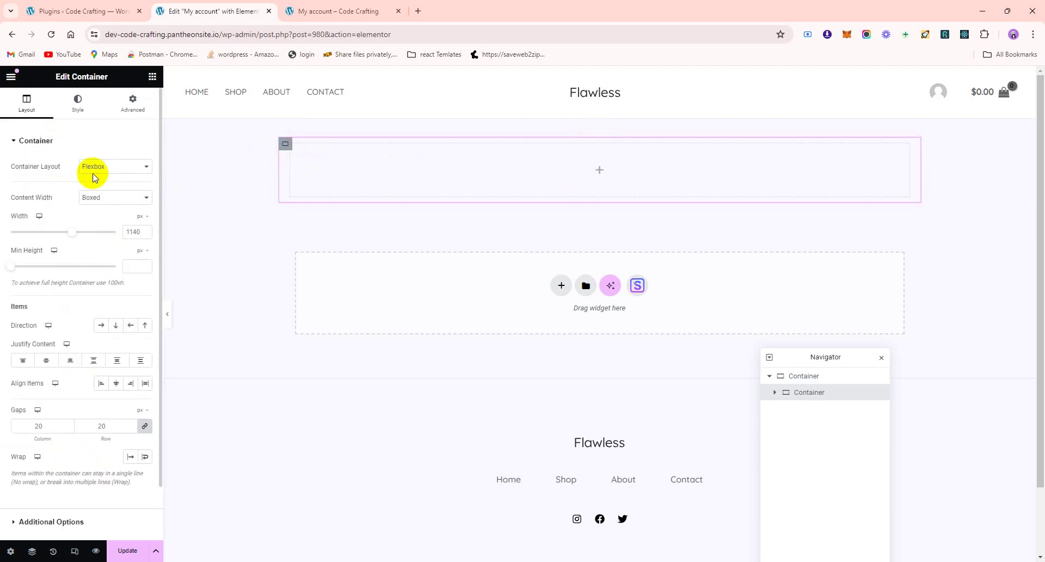
pyautogui.click(115, 200)
pyautogui.click(112, 216)
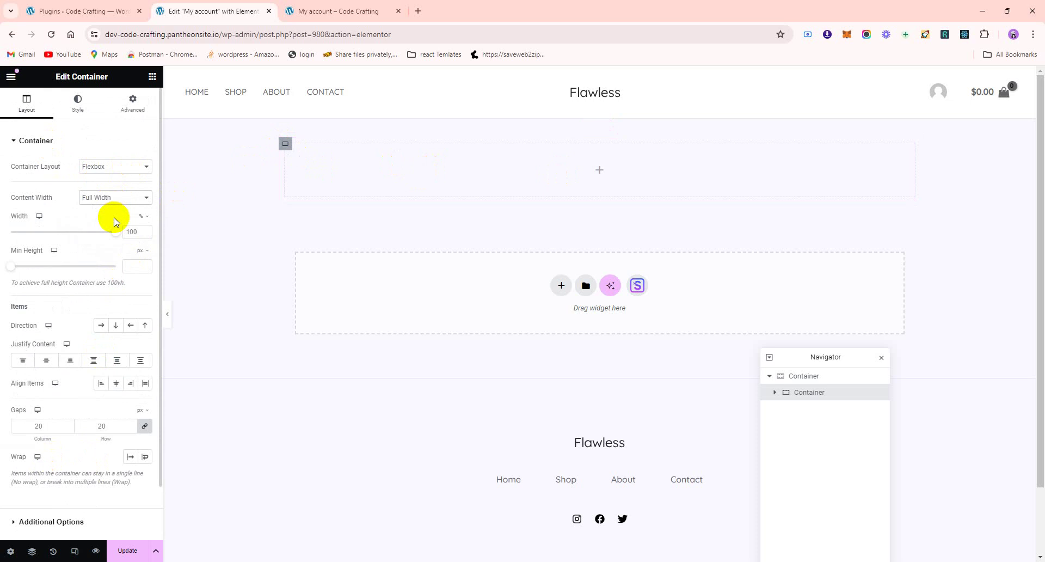
# Step: Duplicate the inner container three times to form four equal containers in the row
pyautogui.rightClick(293, 148)
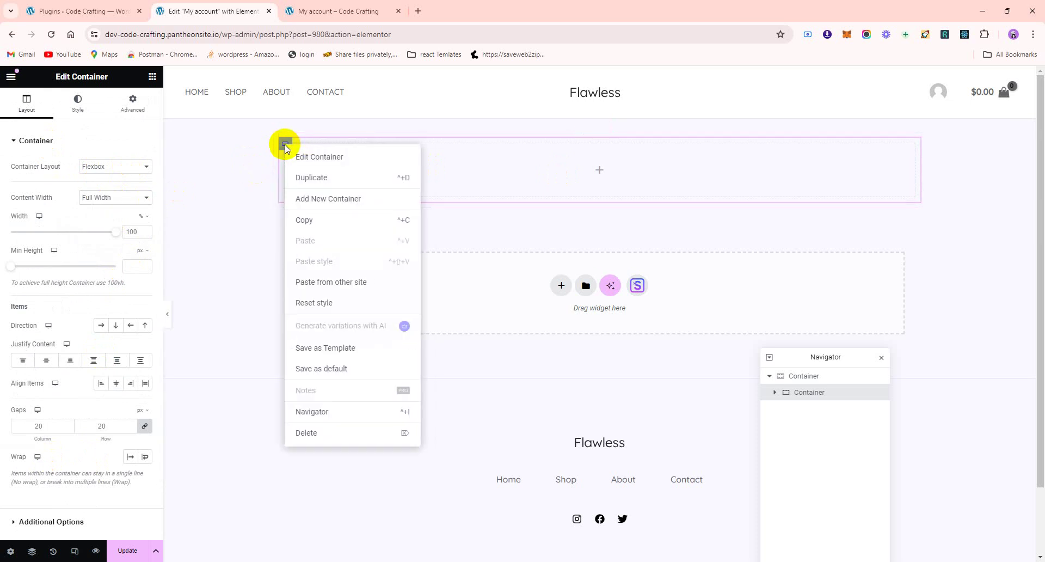
pyautogui.click(294, 183)
pyautogui.rightClick(287, 154)
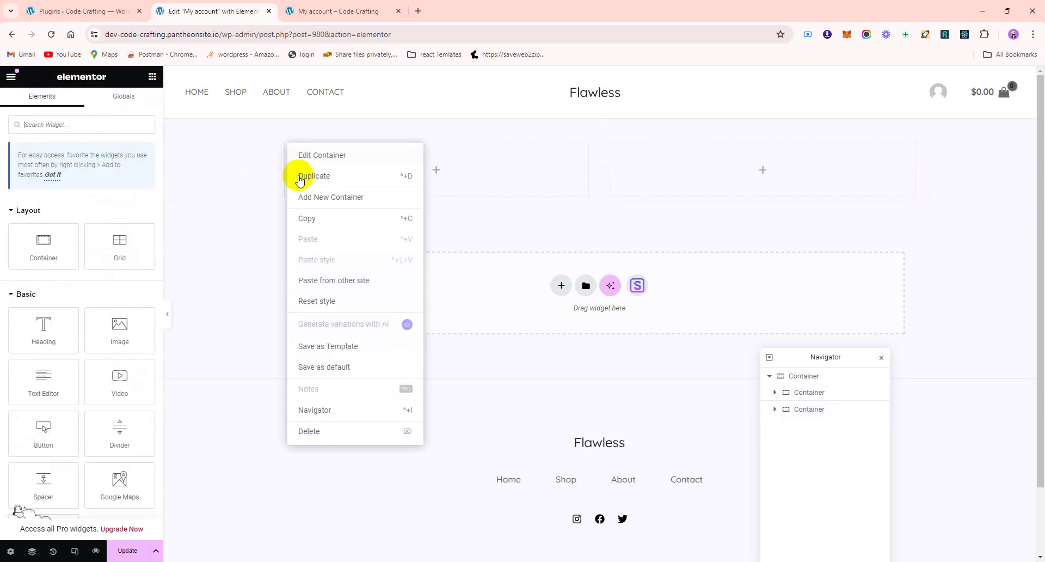
pyautogui.click(293, 171)
pyautogui.rightClick(286, 145)
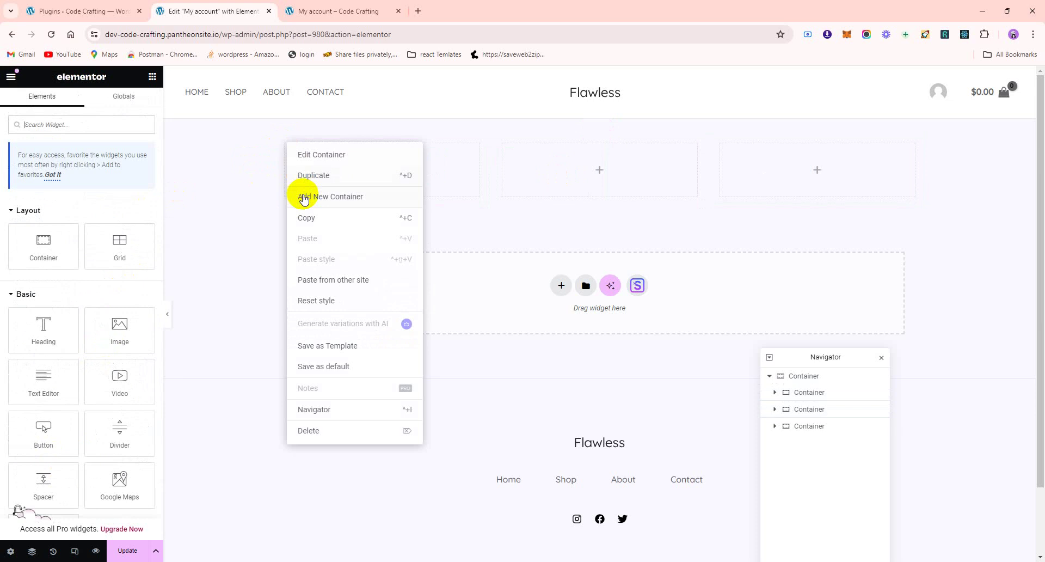
pyautogui.click(304, 180)
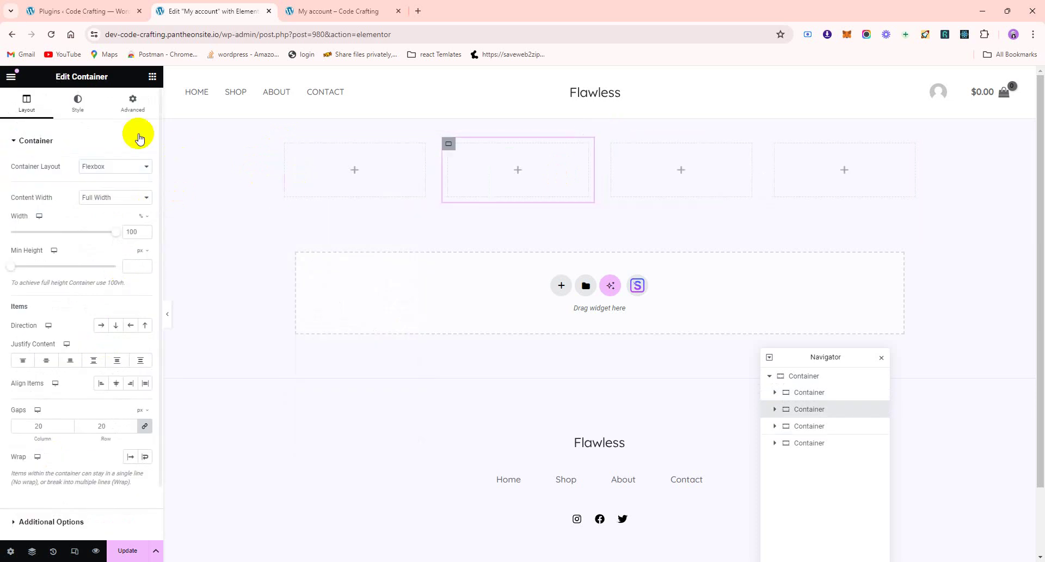
# Step: Find the Icon Box widget by searching for "icon" and place it in the first inner container
pyautogui.click(152, 77)
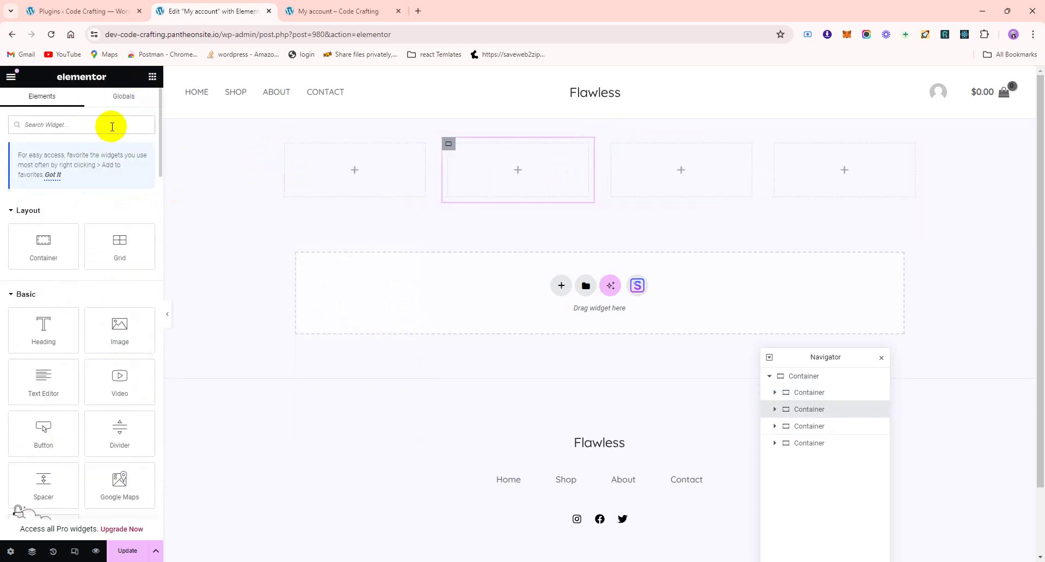
pyautogui.write('icon')
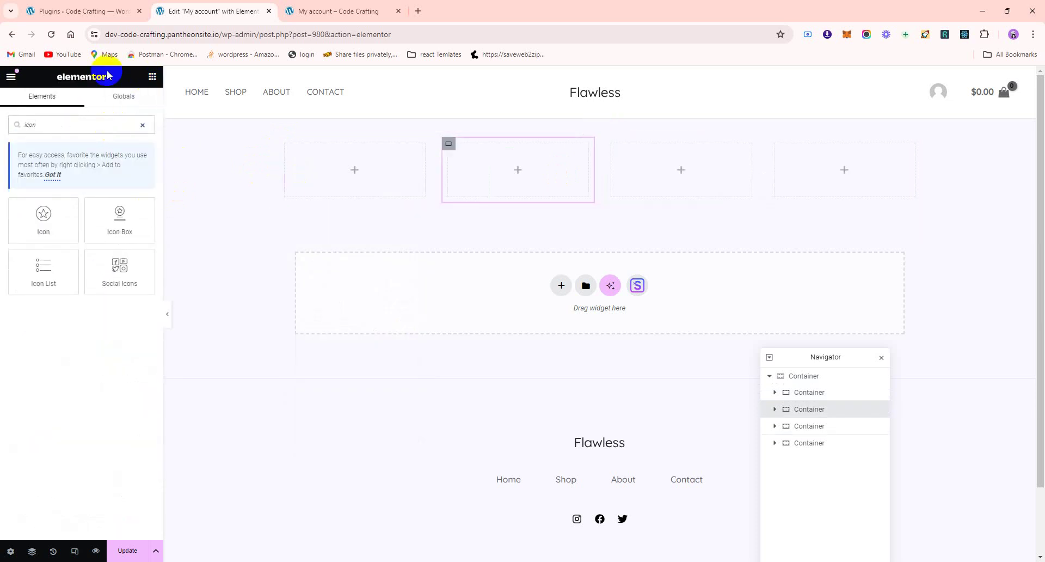
pyautogui.moveTo(117, 217); pyautogui.dragTo(352, 177)
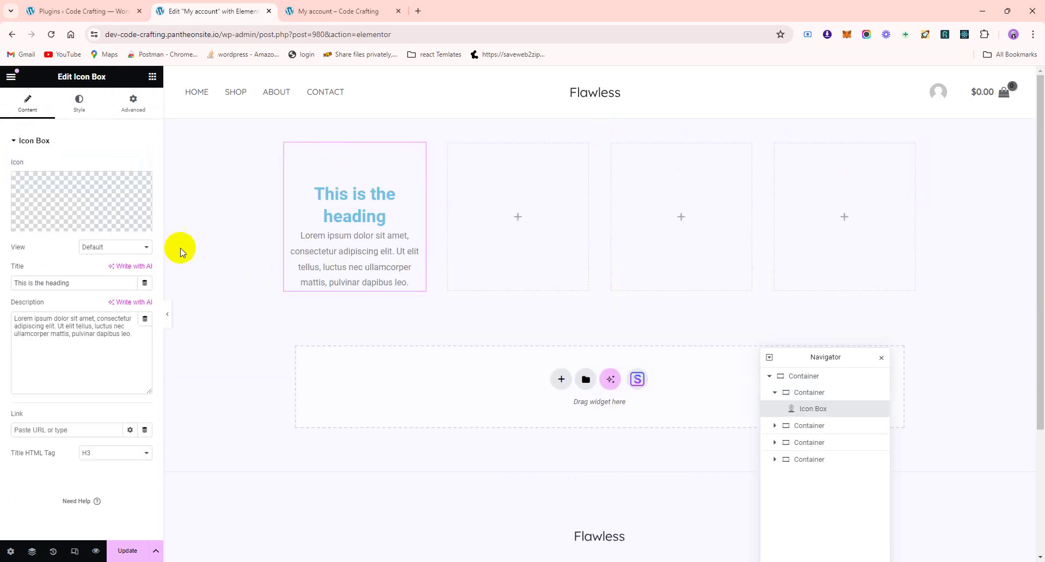
# Step: Clear the icon box's description and set its title to "Dashboard"
pyautogui.moveTo(93, 216)
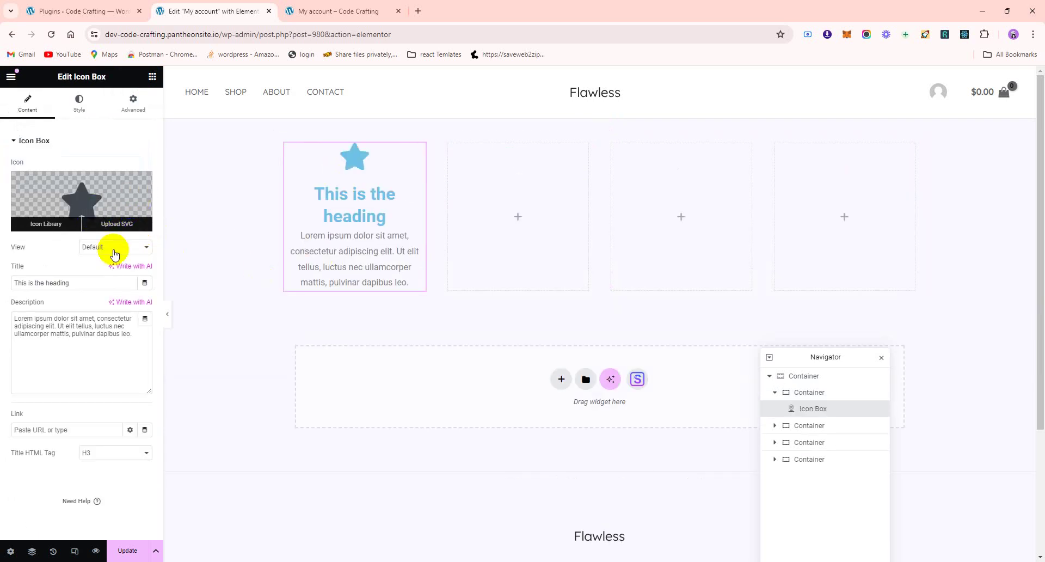
pyautogui.tripleClick(106, 318)
pyautogui.press('BackSpace')
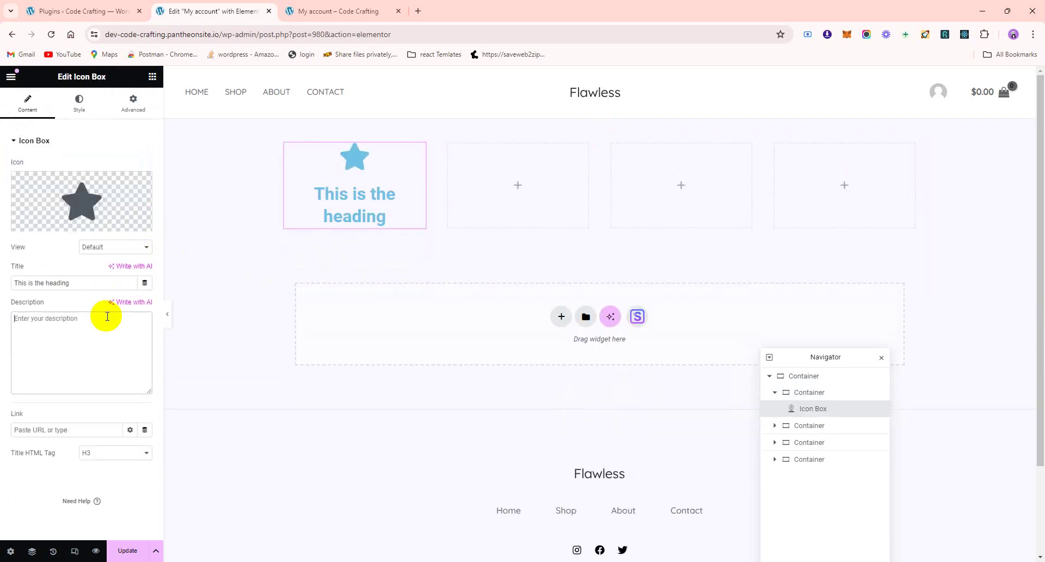
pyautogui.write('Dashboard')
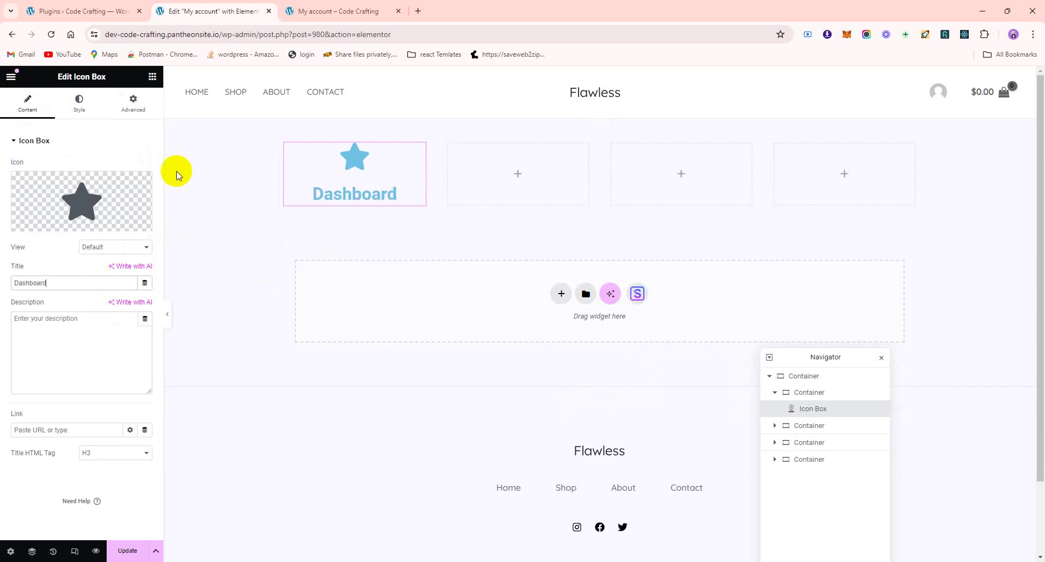
# Step: Replace the Dashboard icon box's star with the Dashcube icon, filtering the icon library by "das"
pyautogui.moveTo(88, 218)
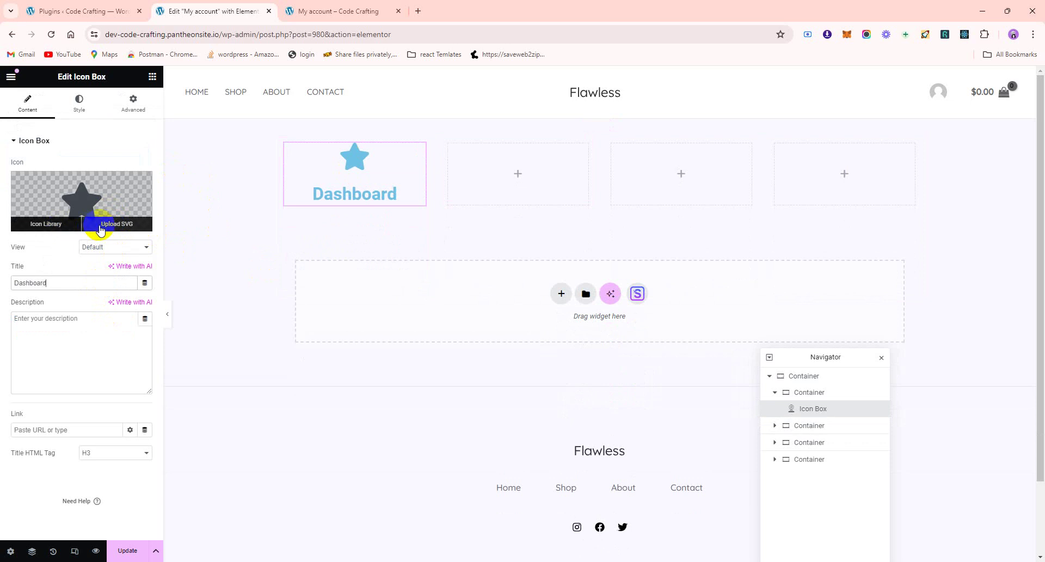
pyautogui.click(100, 229)
pyautogui.click(477, 154)
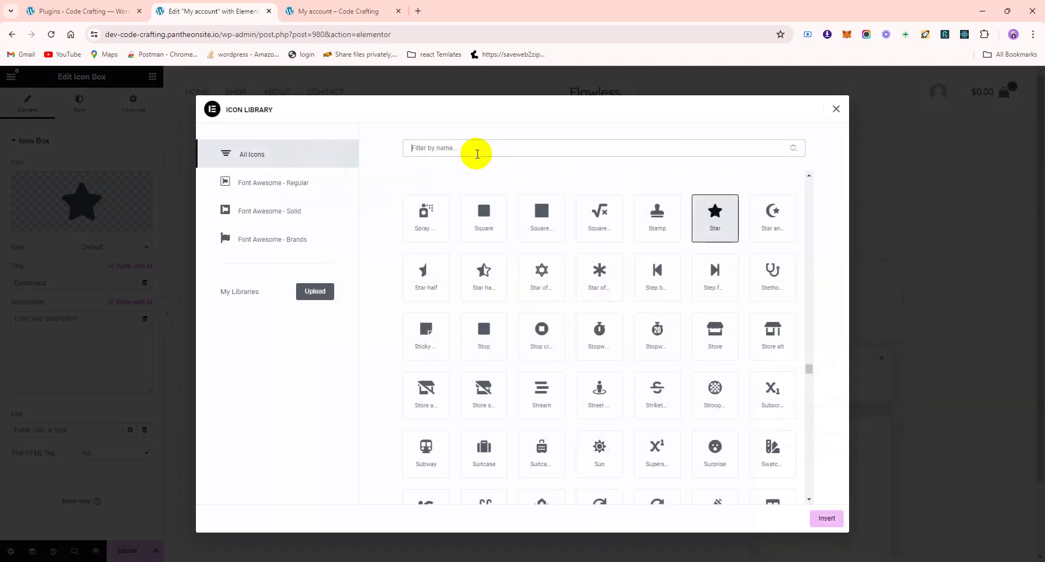
pyautogui.write('das')
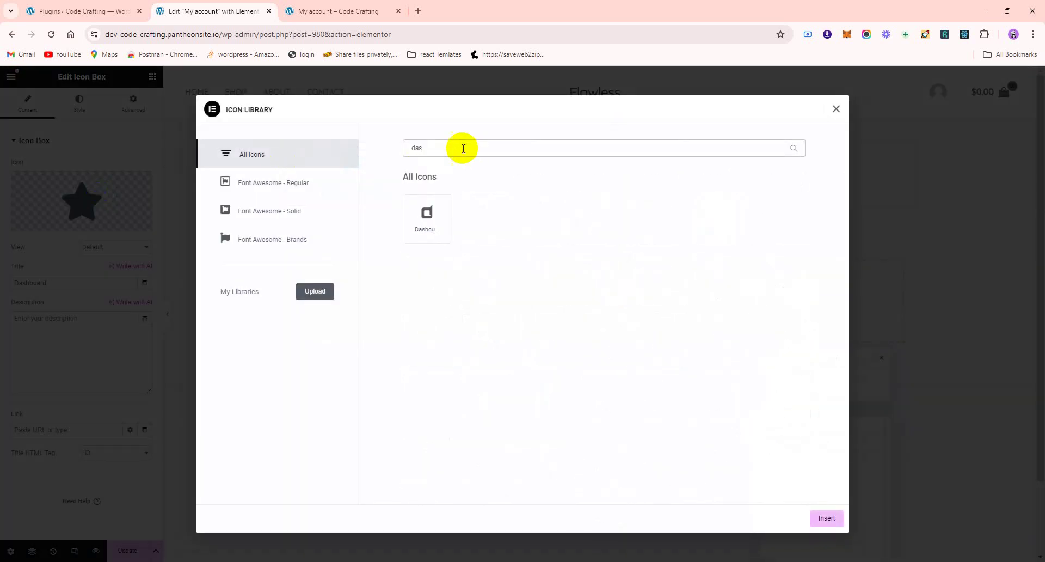
pyautogui.click(430, 223)
pyautogui.click(826, 518)
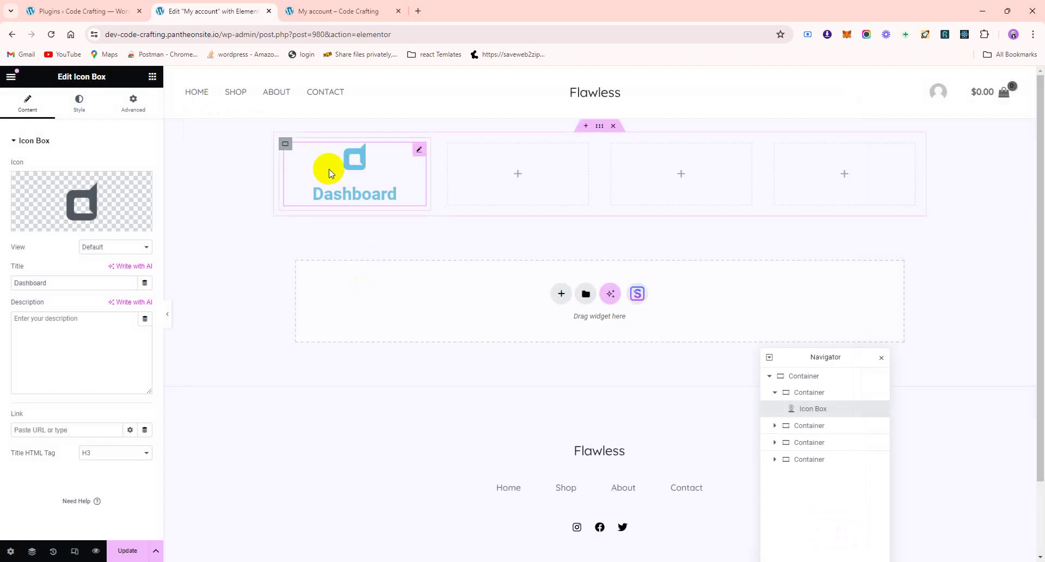
# Step: Set the primary color of the Dashboard icon box's icon to black
pyautogui.moveTo(102, 213)
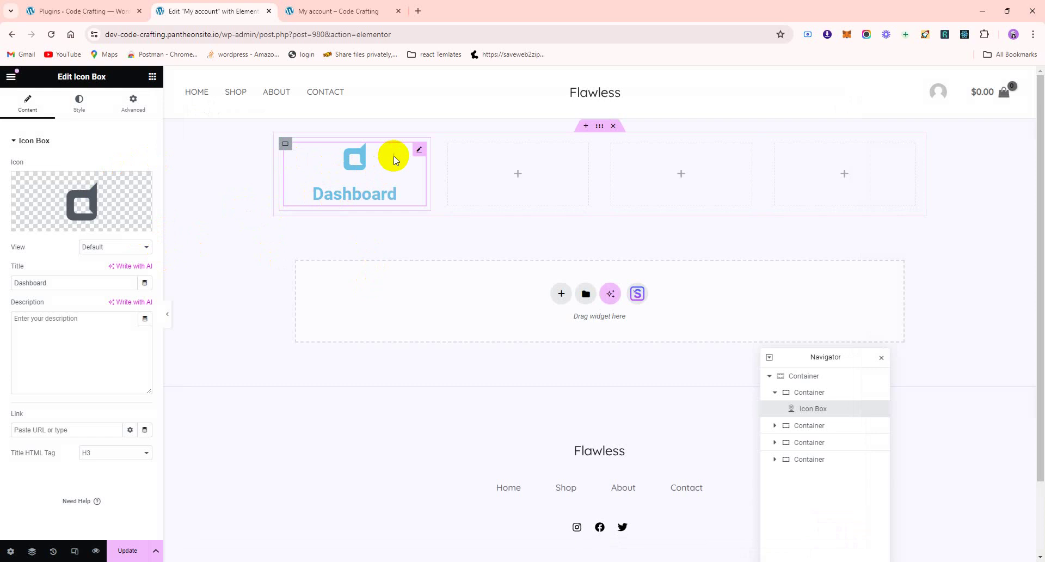
pyautogui.click(284, 144)
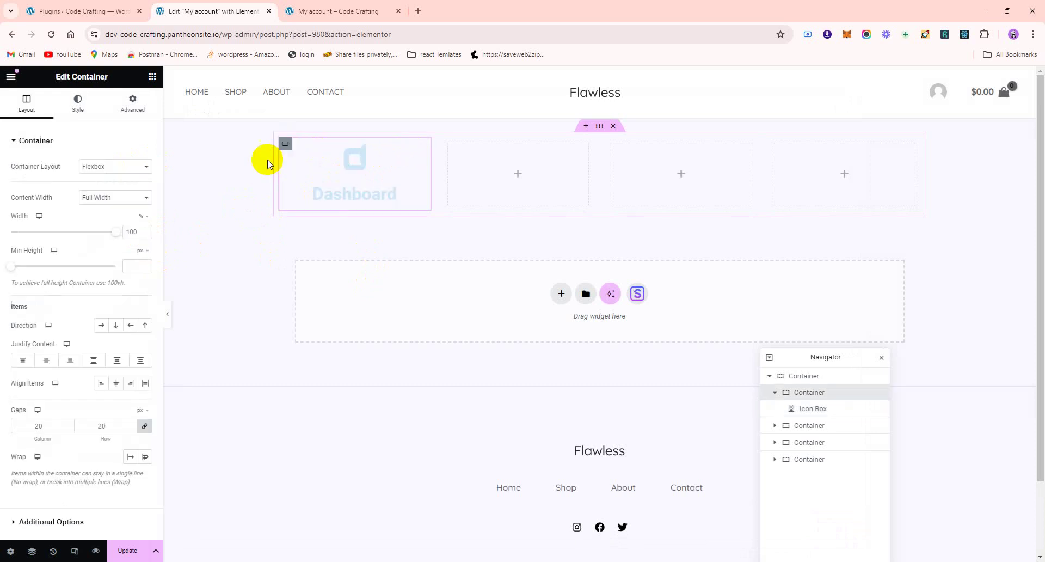
pyautogui.click(92, 111)
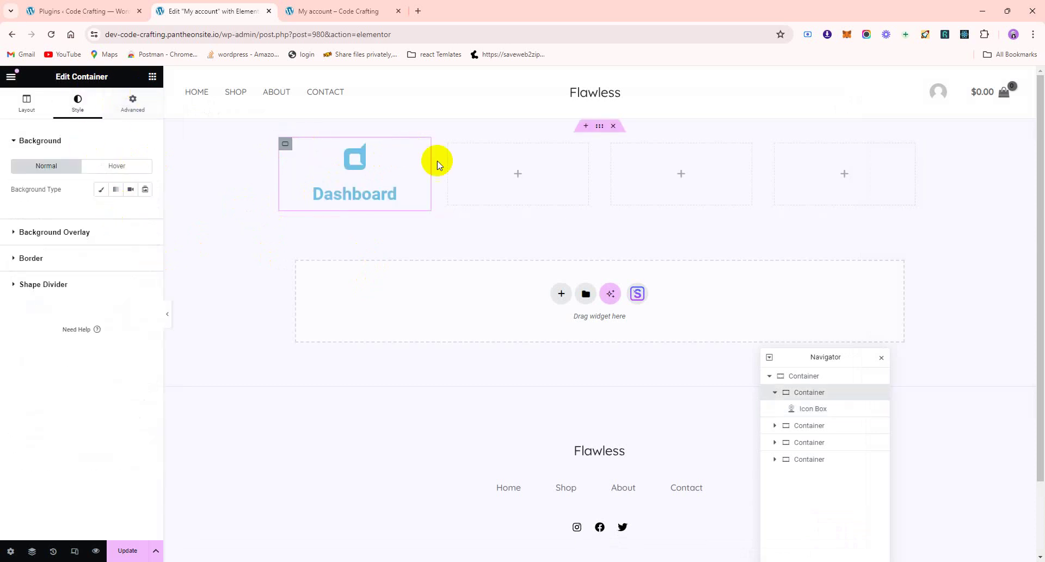
pyautogui.click(423, 152)
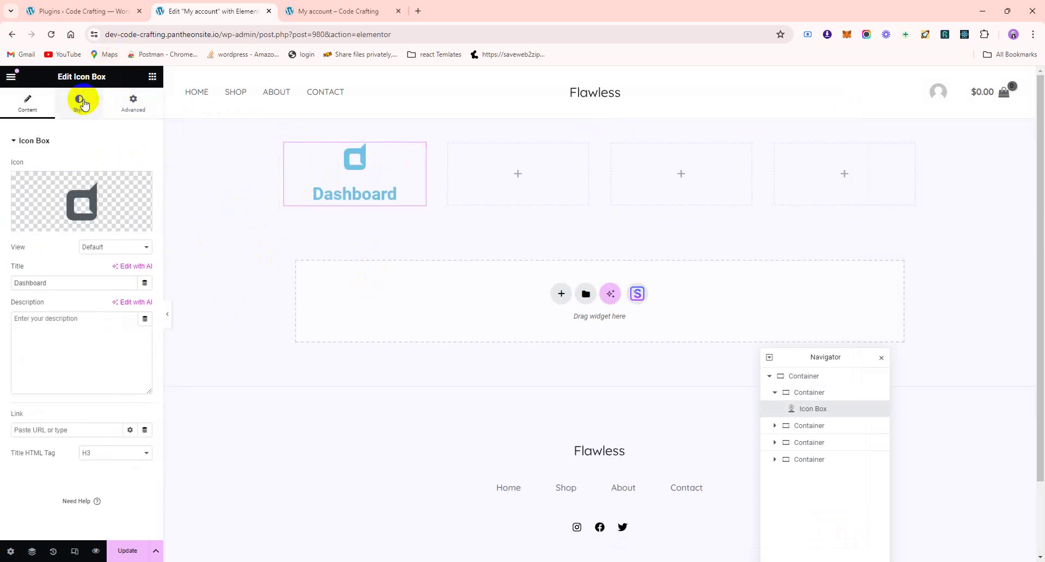
pyautogui.click(81, 101)
pyautogui.click(46, 309)
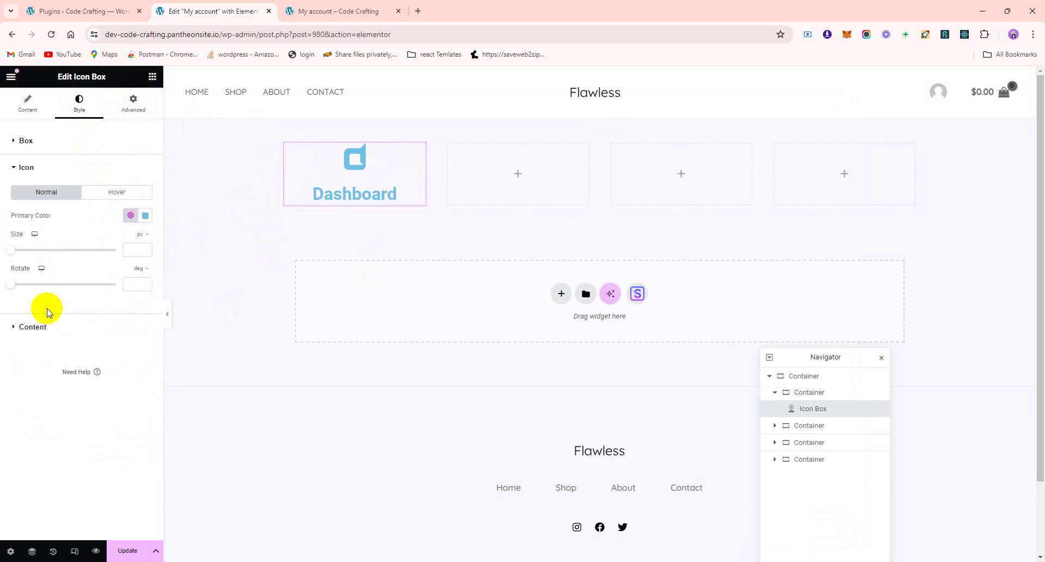
pyautogui.click(145, 215)
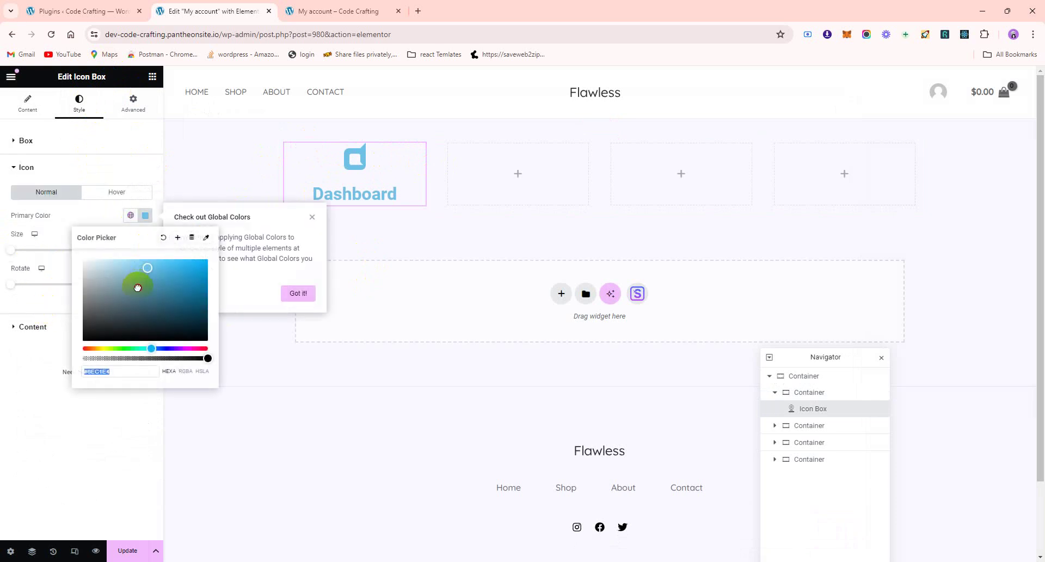
pyautogui.write('#FFFFFF')
pyautogui.moveTo(120, 283); pyautogui.dragTo(93, 338)
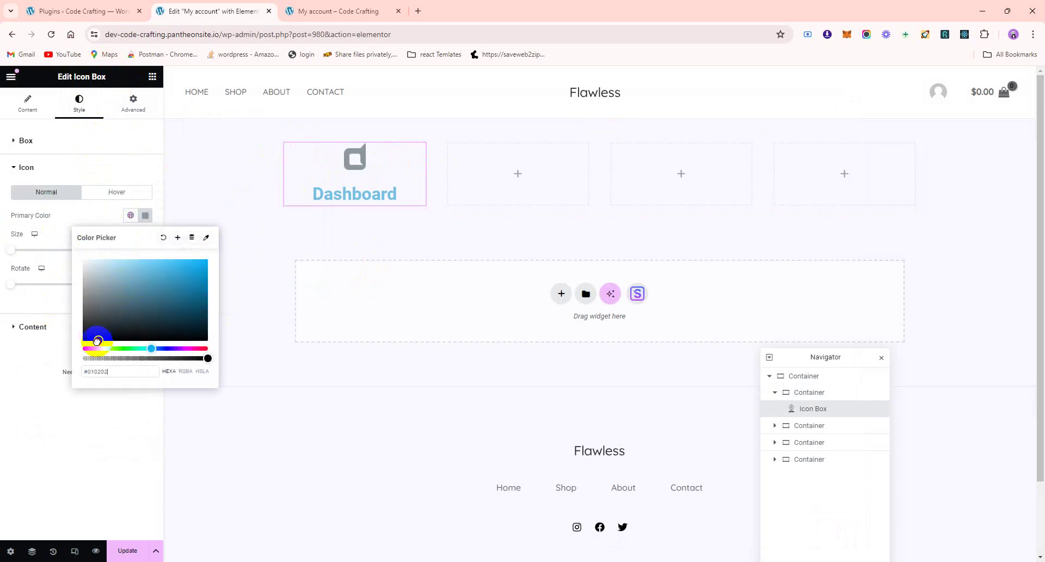
pyautogui.click(44, 400)
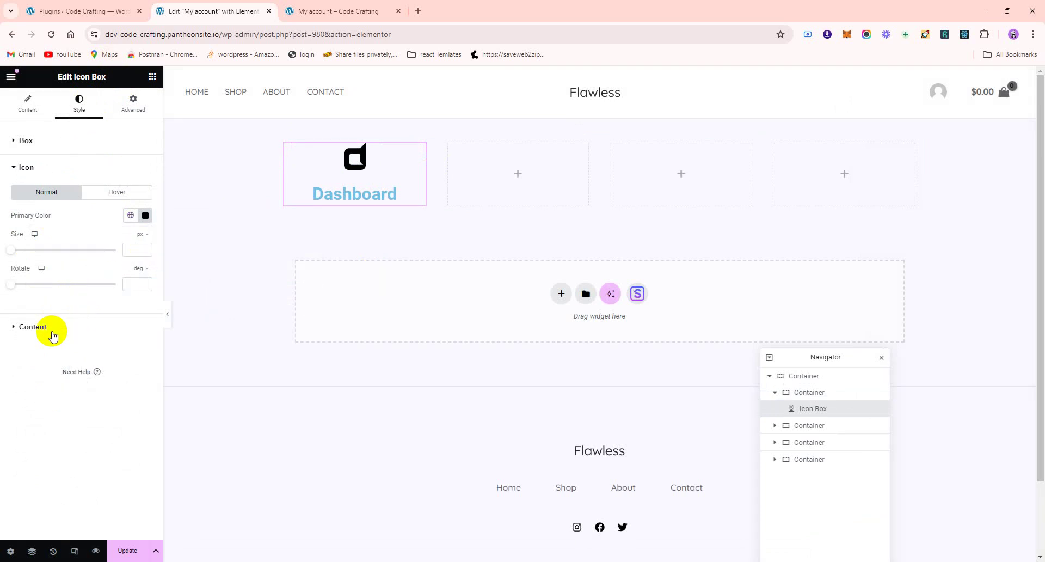
# Step: Set the title color of the Dashboard icon box to black
pyautogui.click(52, 330)
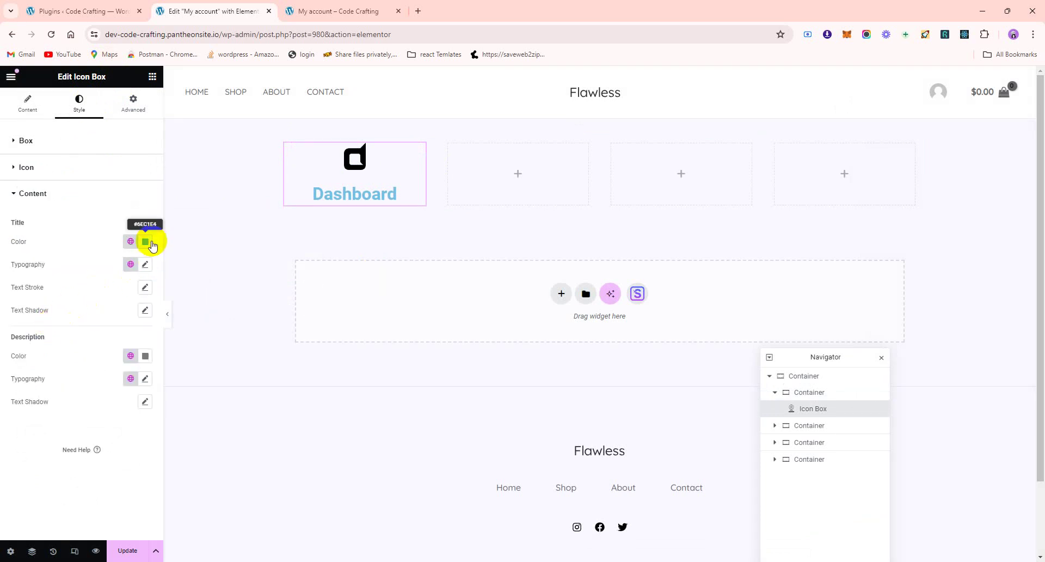
pyautogui.click(149, 242)
pyautogui.moveTo(109, 282); pyautogui.dragTo(77, 362)
pyautogui.click(30, 433)
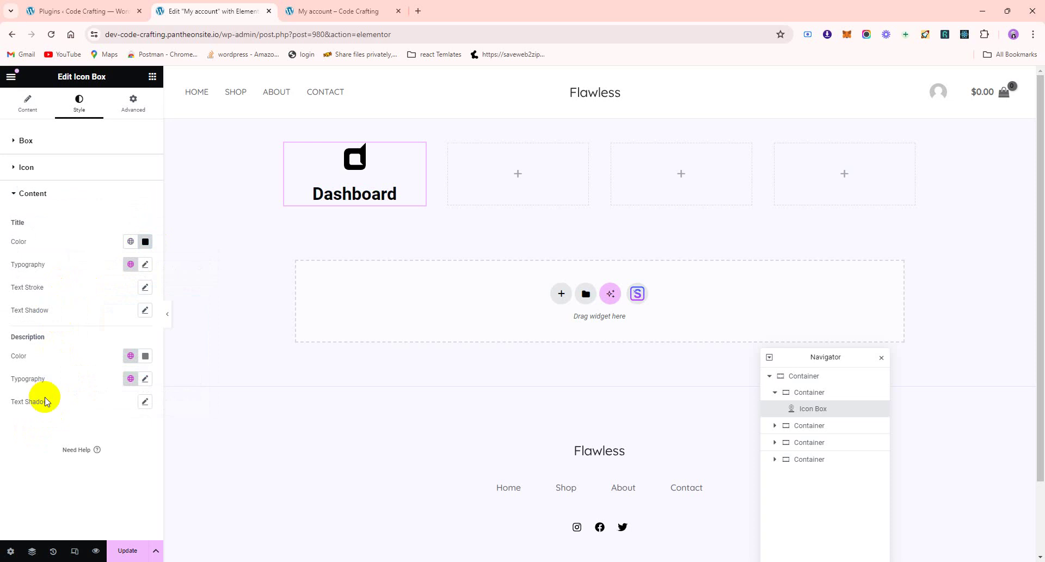
# Step: Give the Dashboard icon box a #FFFFFF background and a 10 px border radius on all corners, and update the page
pyautogui.click(136, 109)
pyautogui.scroll(-5, 44, 409)
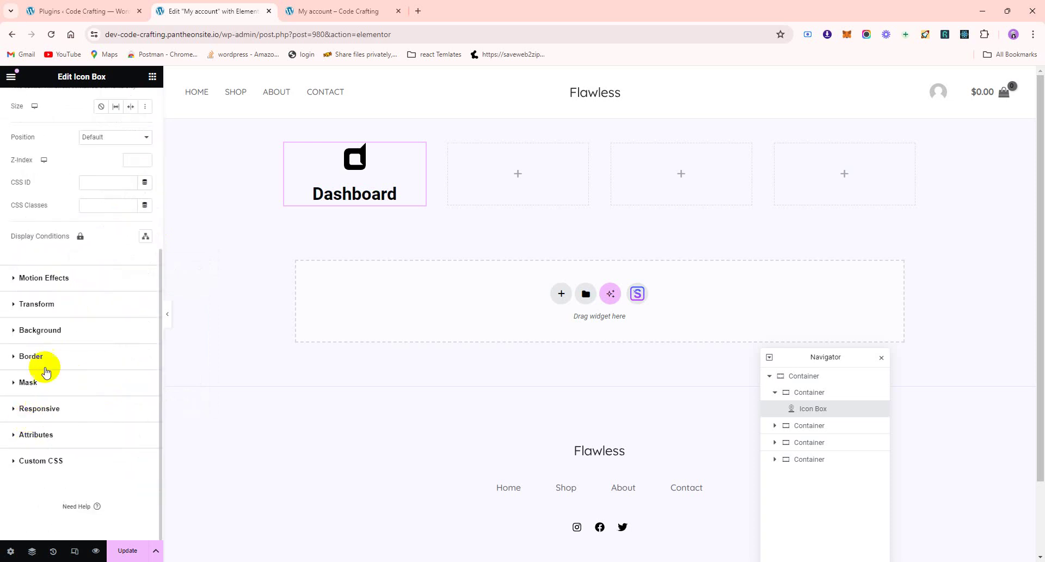
pyautogui.click(41, 330)
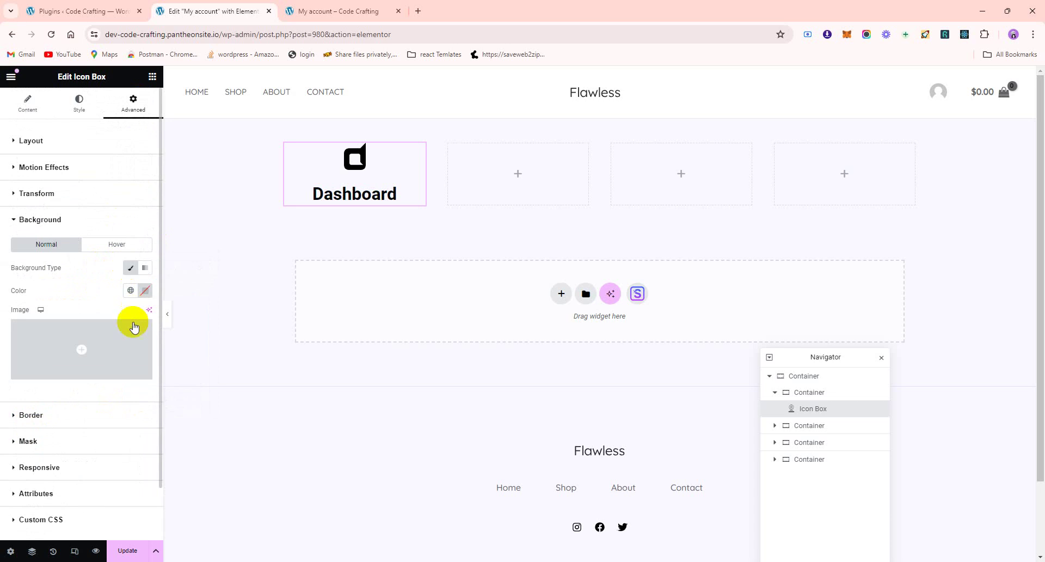
pyautogui.click(145, 290)
pyautogui.moveTo(87, 346); pyautogui.dragTo(82, 333)
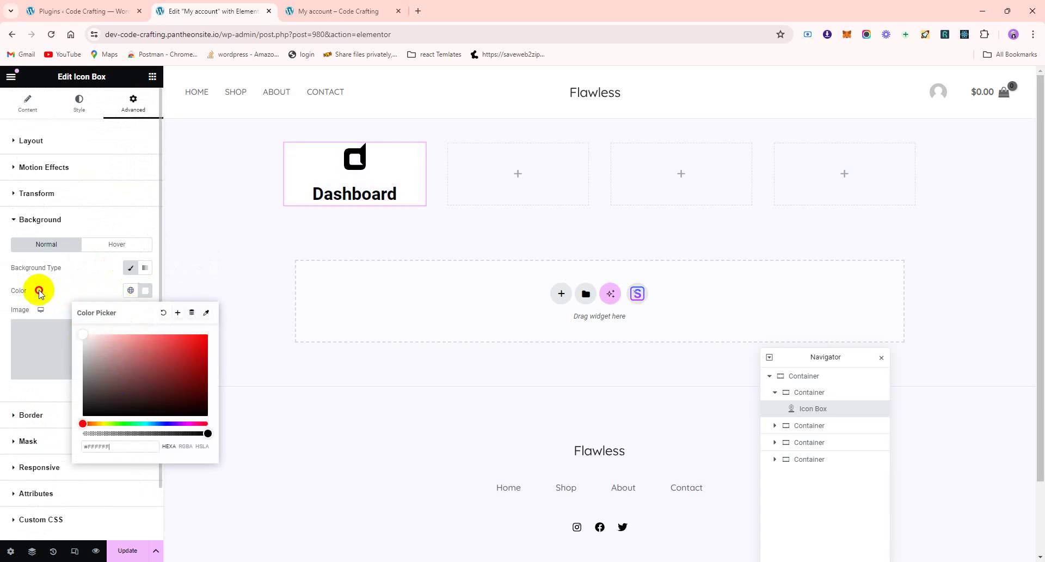
pyautogui.click(71, 281)
pyautogui.click(44, 412)
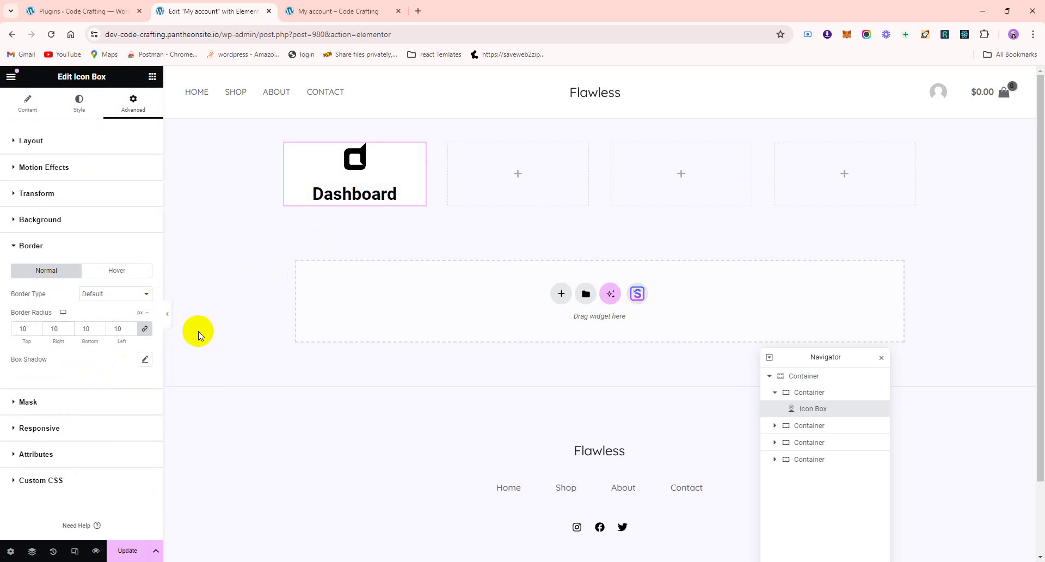
pyautogui.click(125, 551)
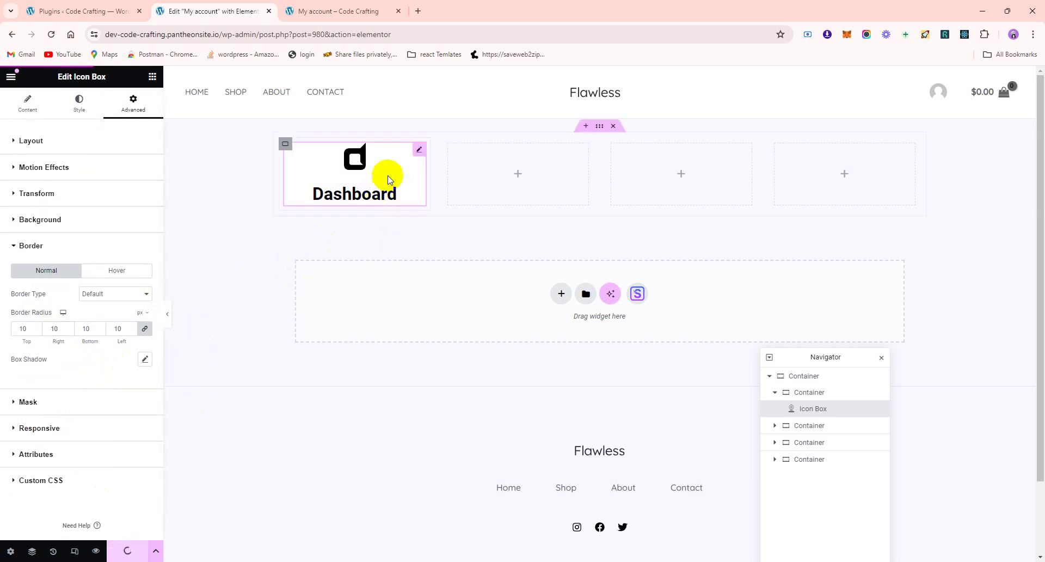
# Step: Copy the styled Dashboard icon box and paste it into each of the three empty containers
pyautogui.rightClick(414, 153)
pyautogui.click(432, 205)
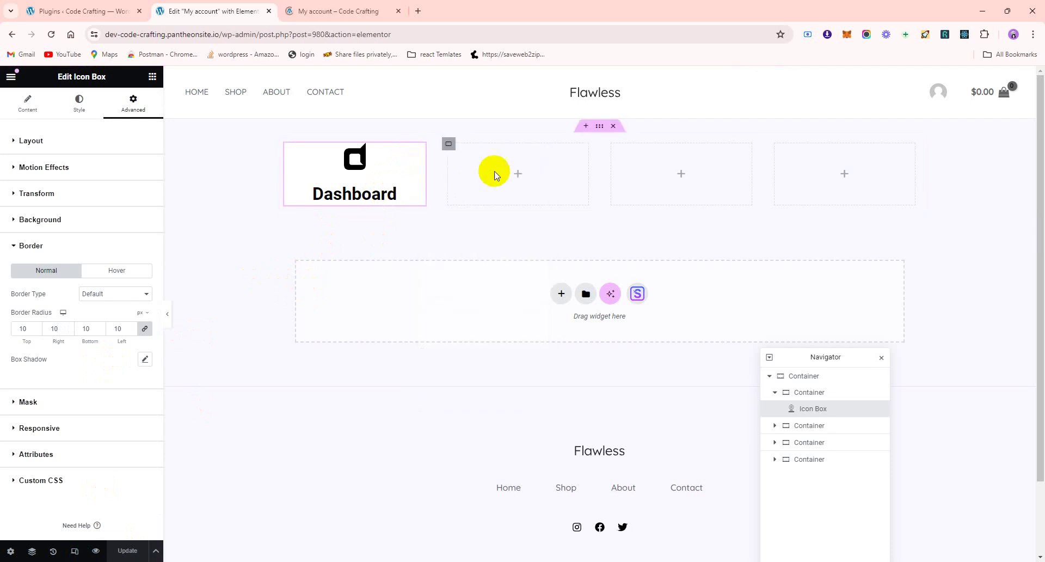
pyautogui.rightClick(513, 160)
pyautogui.click(534, 255)
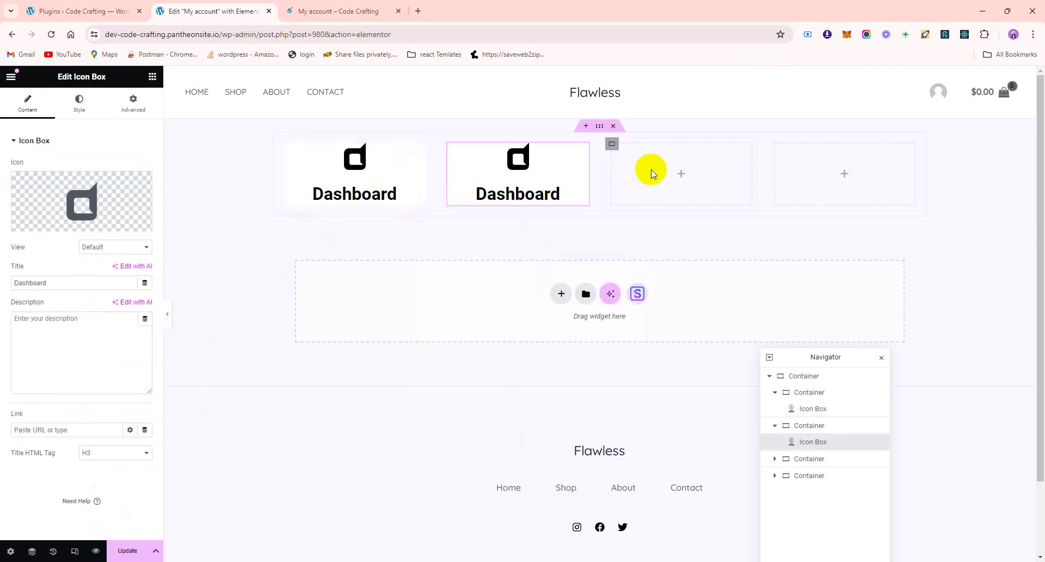
pyautogui.rightClick(651, 170)
pyautogui.click(678, 272)
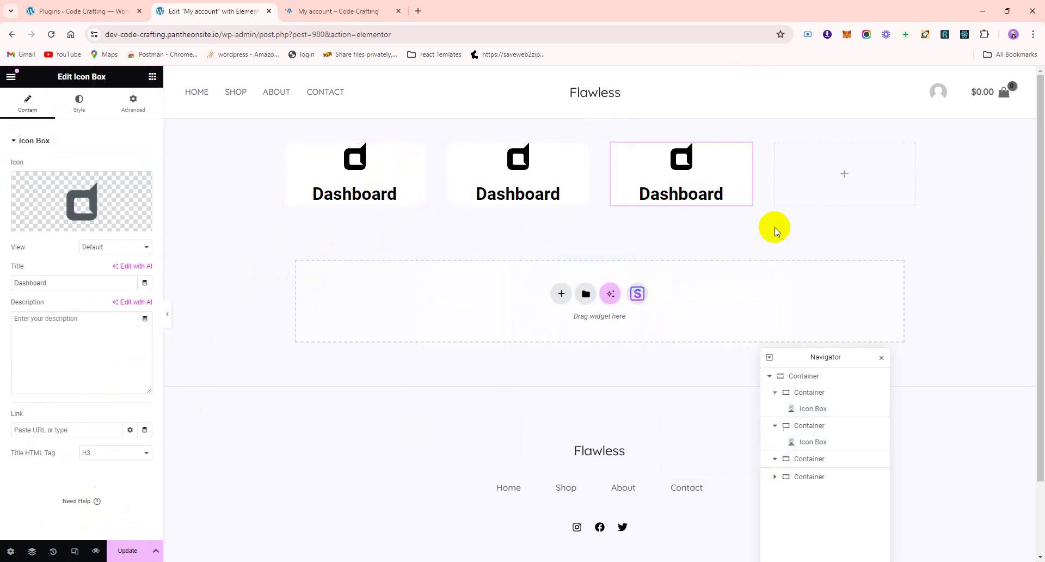
pyautogui.rightClick(824, 177)
pyautogui.click(840, 271)
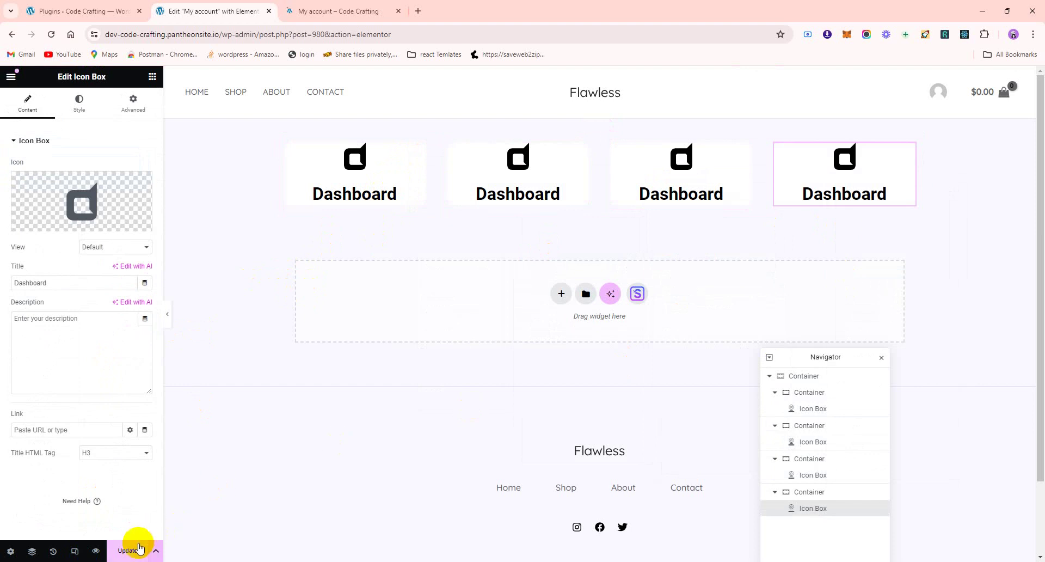
# Step: Update the page and view the My account preview with the four icon boxes
pyautogui.click(134, 547)
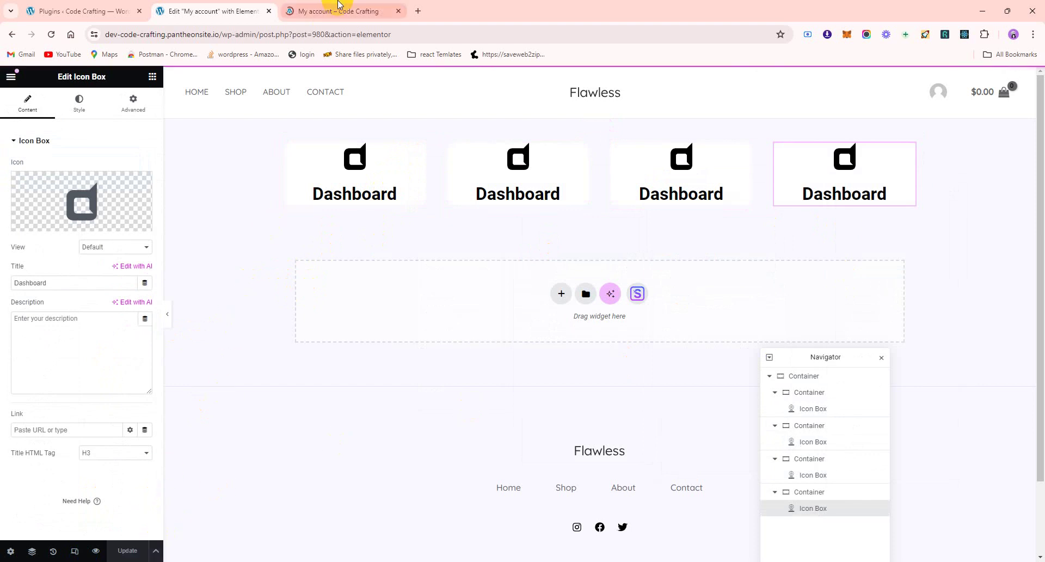
pyautogui.click(344, 7)
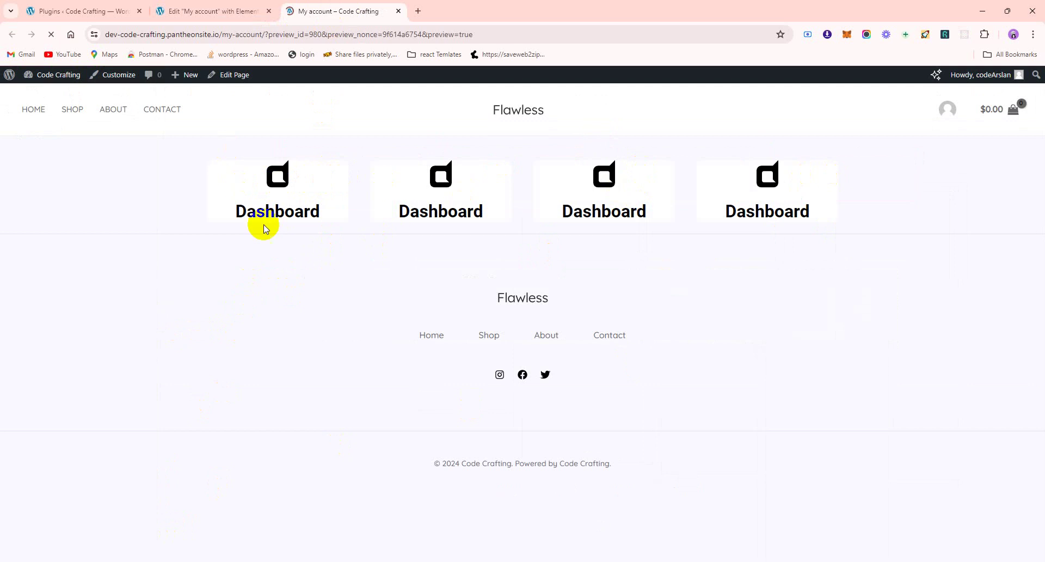
# Step: Open the advanced WooCommerce settings and examine the account endpoints, including the slug of the Orders endpoint
pyautogui.click(211, 8)
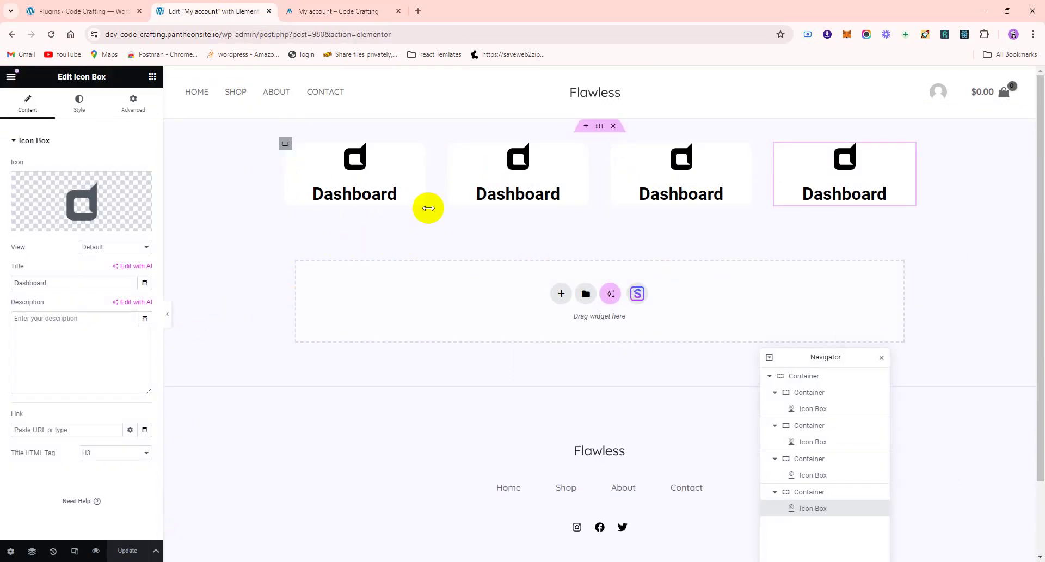
pyautogui.click(101, 6)
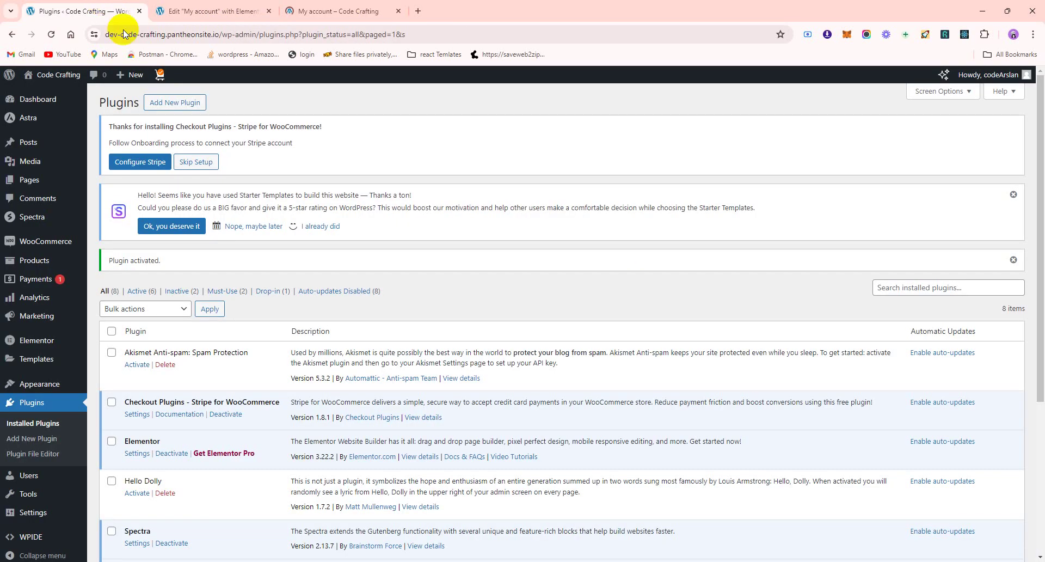
pyautogui.moveTo(49, 242)
pyautogui.click(110, 304)
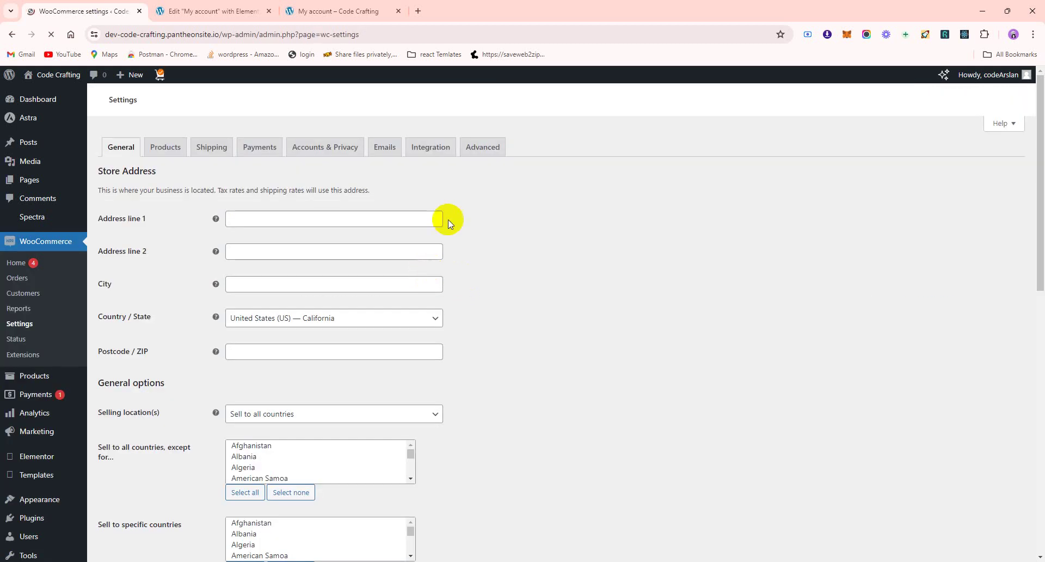
pyautogui.click(475, 146)
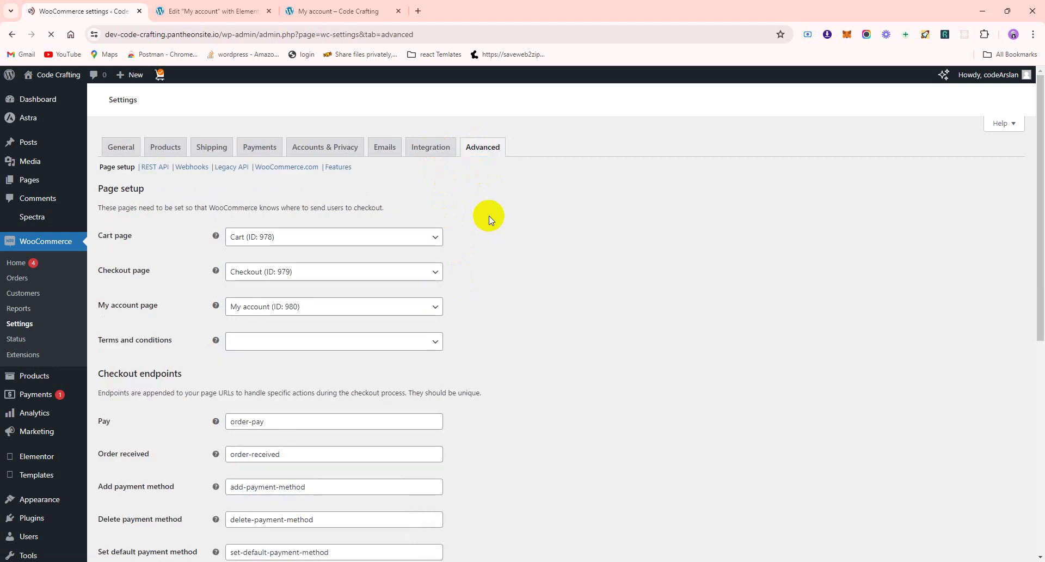
pyautogui.scroll(-5, 488, 218)
pyautogui.scroll(-2, 489, 216)
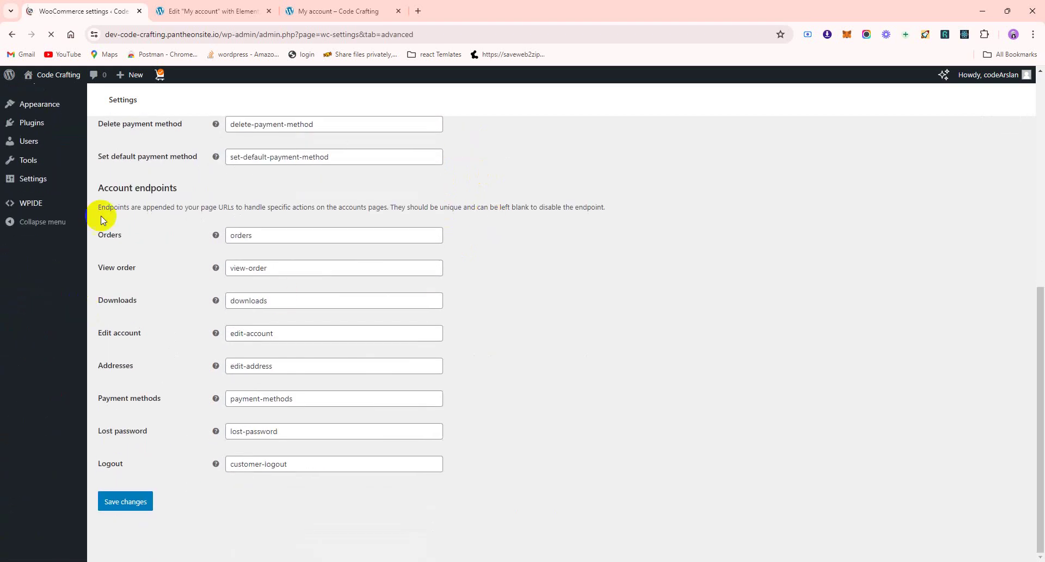
pyautogui.tripleClick(103, 192)
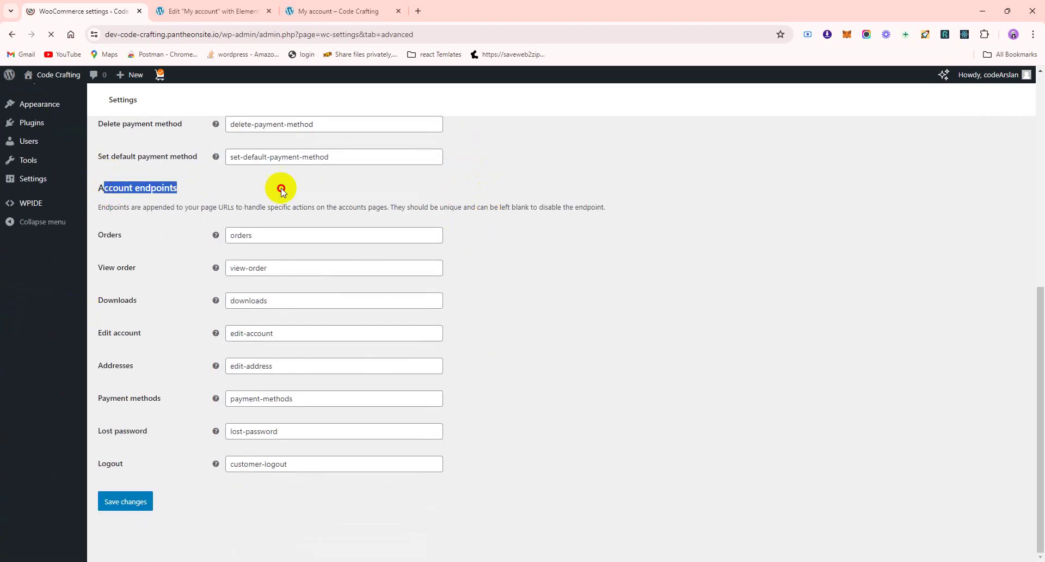
pyautogui.tripleClick(320, 203)
pyautogui.tripleClick(140, 185)
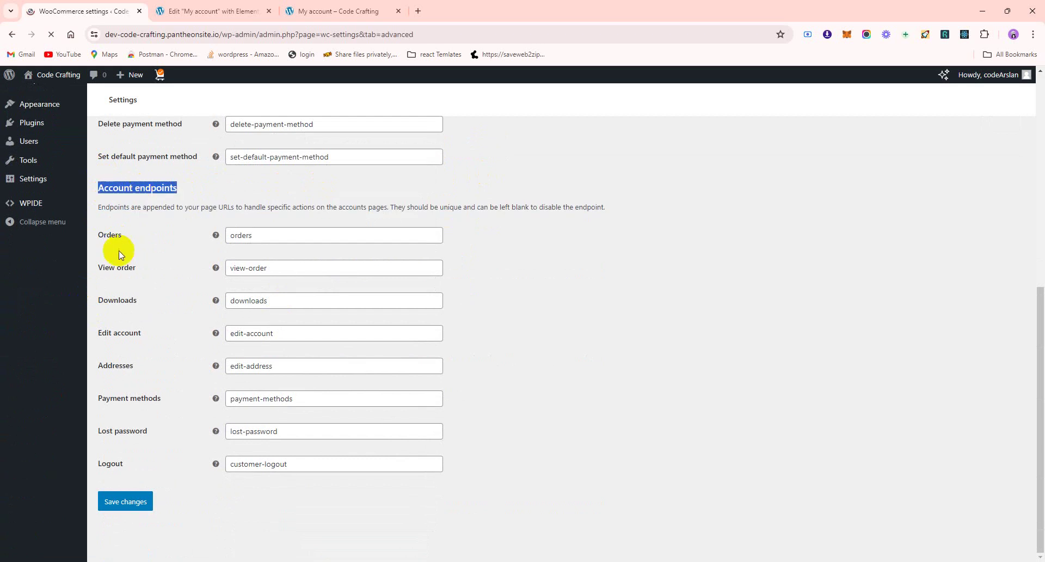
pyautogui.click(243, 236)
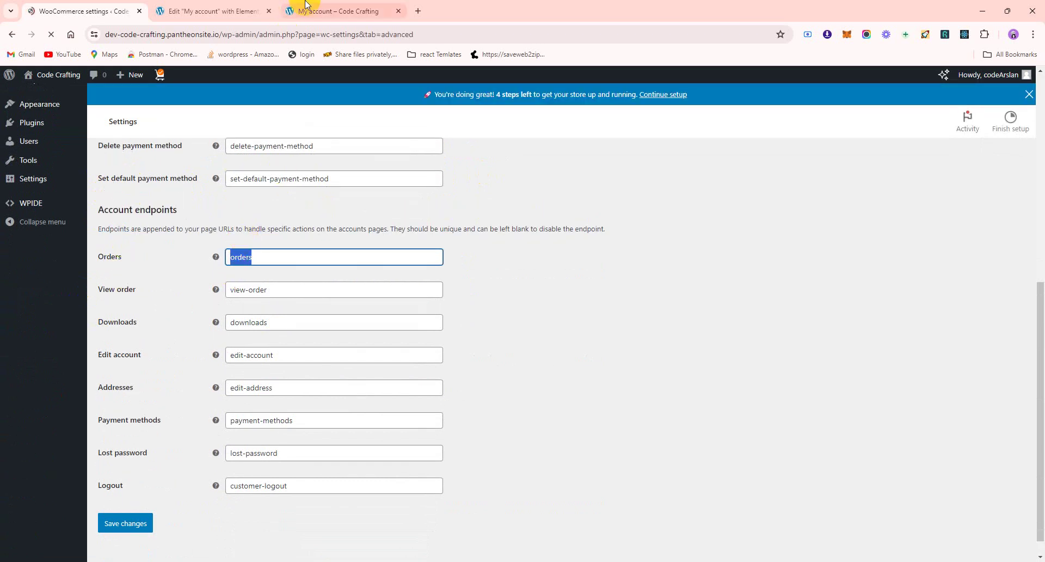
# Step: Return to the Elementor editor, retitle the second icon box "Orders" and open the icon library for its icon
pyautogui.click(338, 10)
pyautogui.click(212, 11)
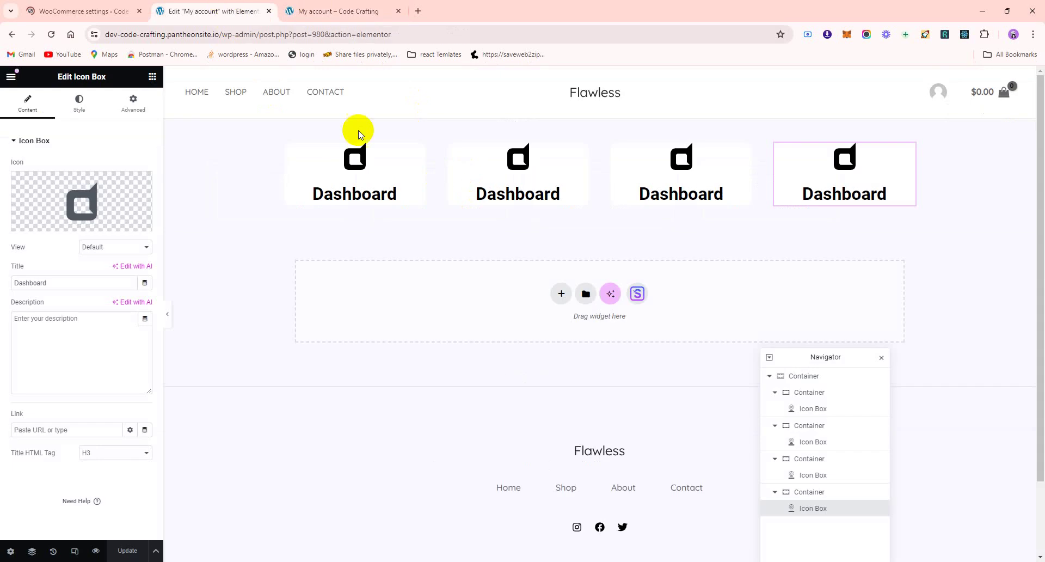
pyautogui.click(572, 152)
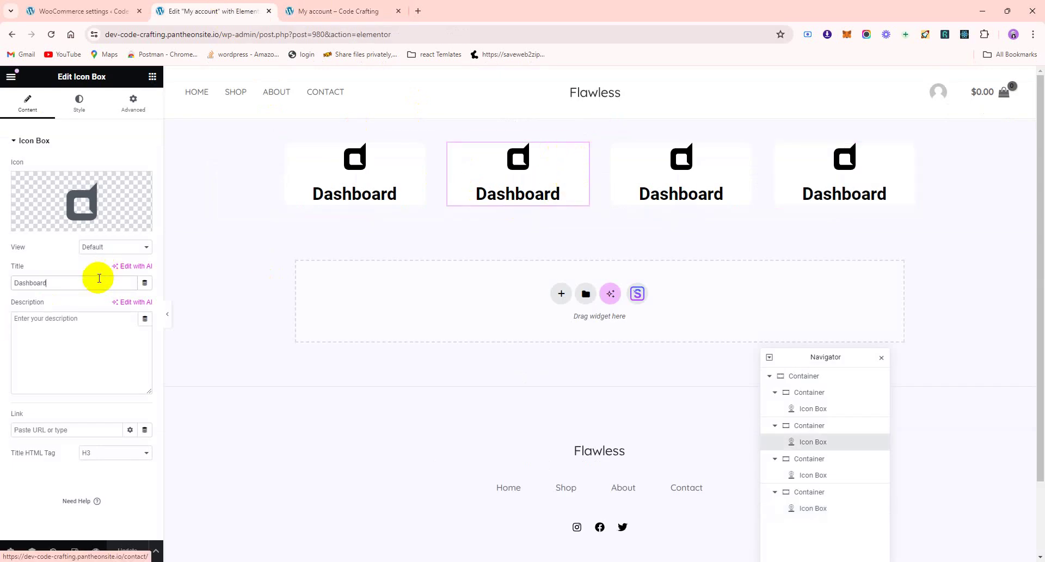
pyautogui.write('Orders')
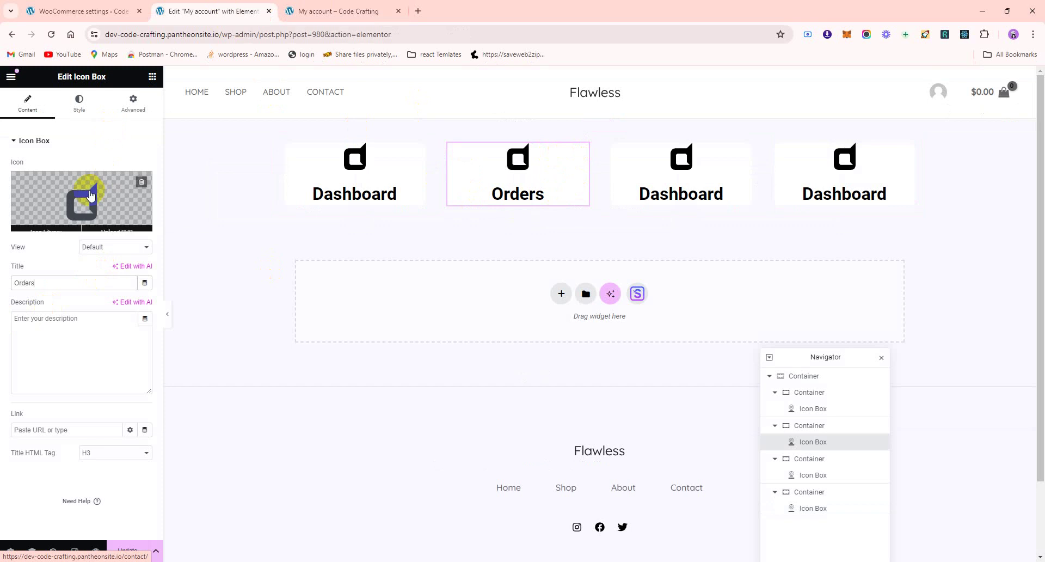
pyautogui.click(89, 191)
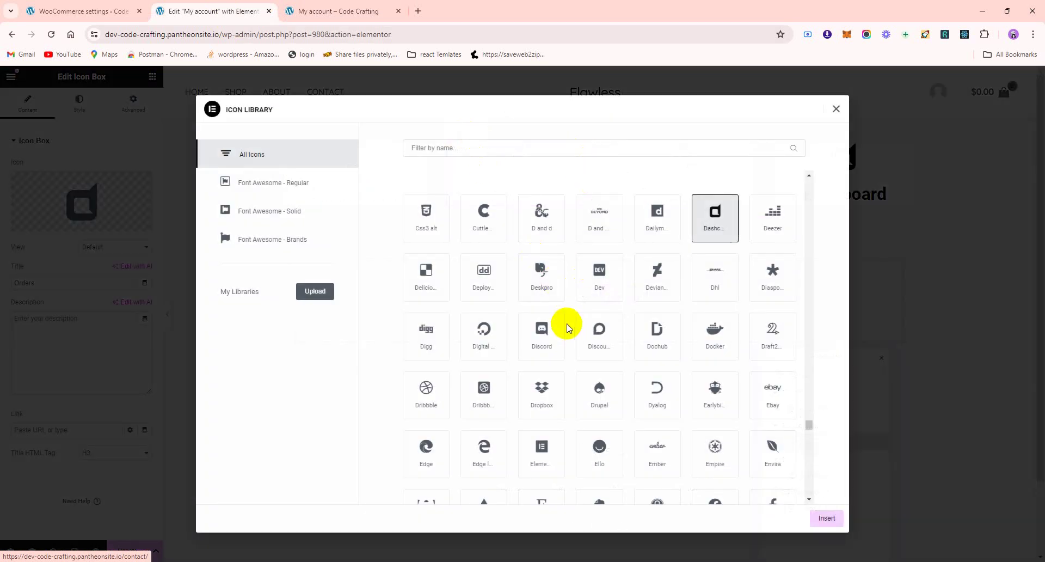
pyautogui.click(548, 153)
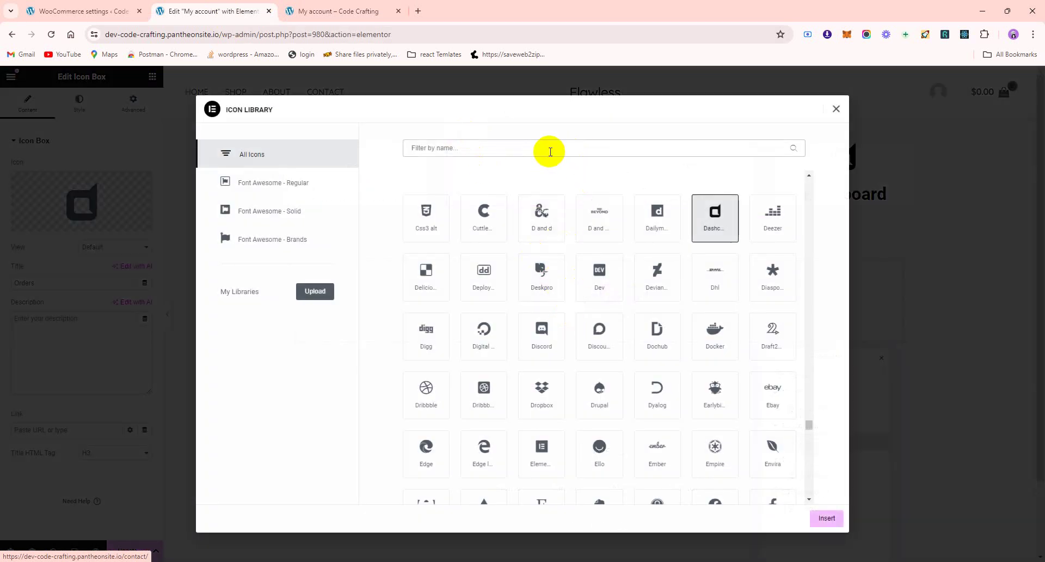
# Step: Filter the icon library by "item" and clear the filter
pyautogui.write('item')
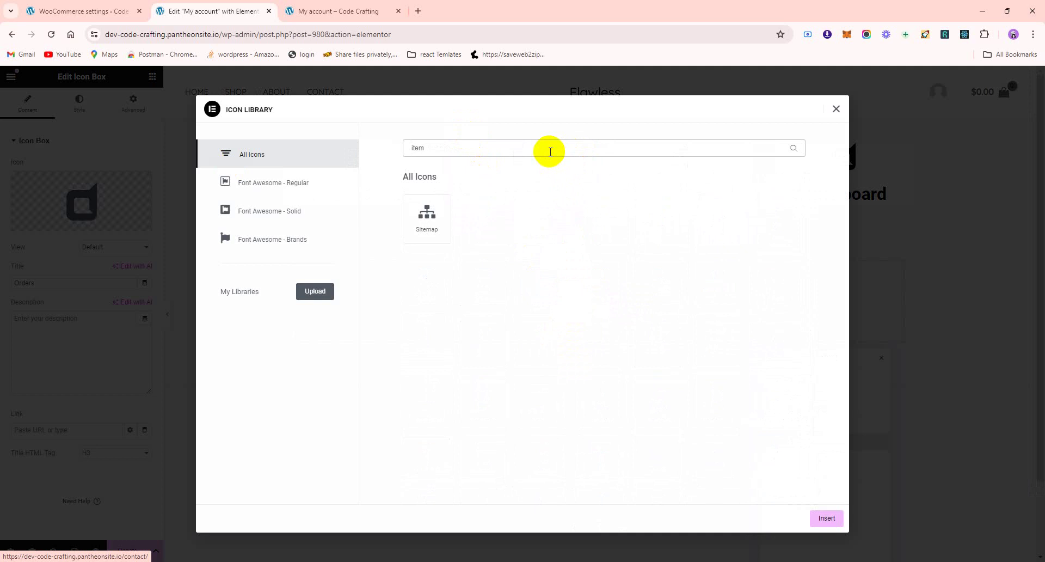
pyautogui.press('BackSpace')
pyautogui.press('BackSpace')
pyautogui.press('BackSpace')
pyautogui.press('BackSpace')
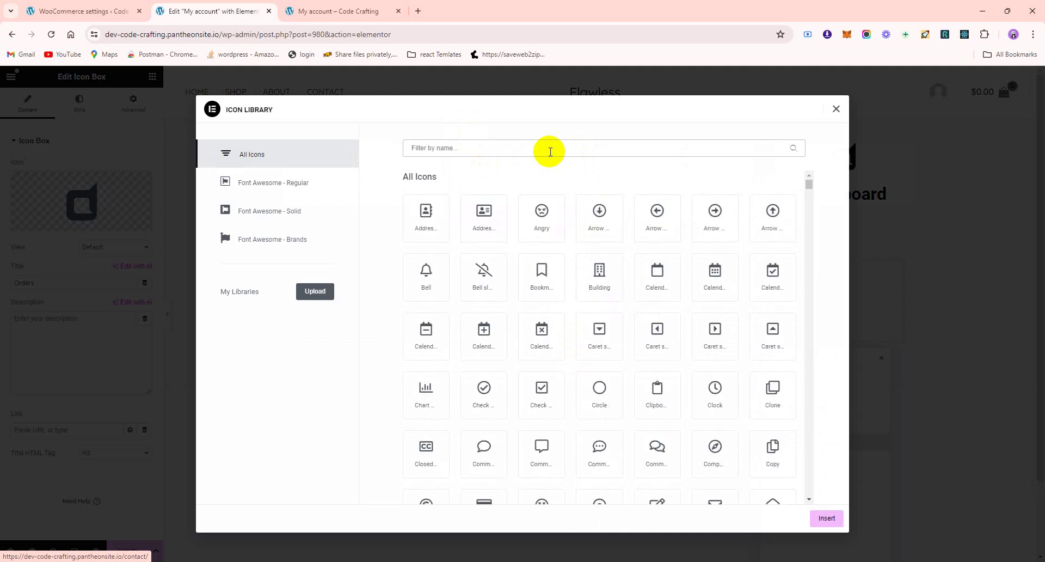
# Step: Filter the icon library by "sto" and insert the Store icon into the Orders icon box
pyautogui.write('s')
pyautogui.scroll(-5, 586, 313)
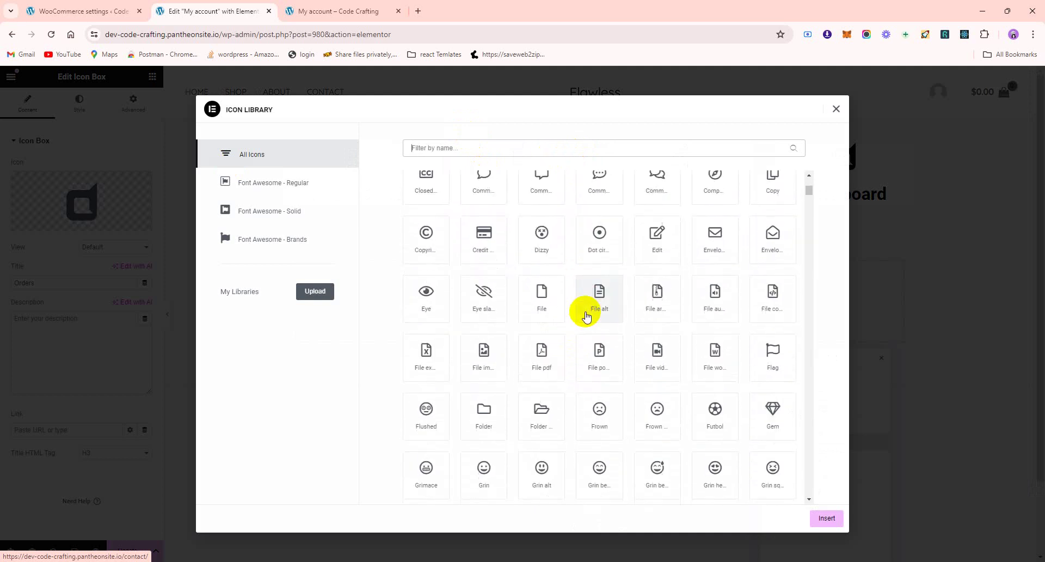
pyautogui.write('tic')
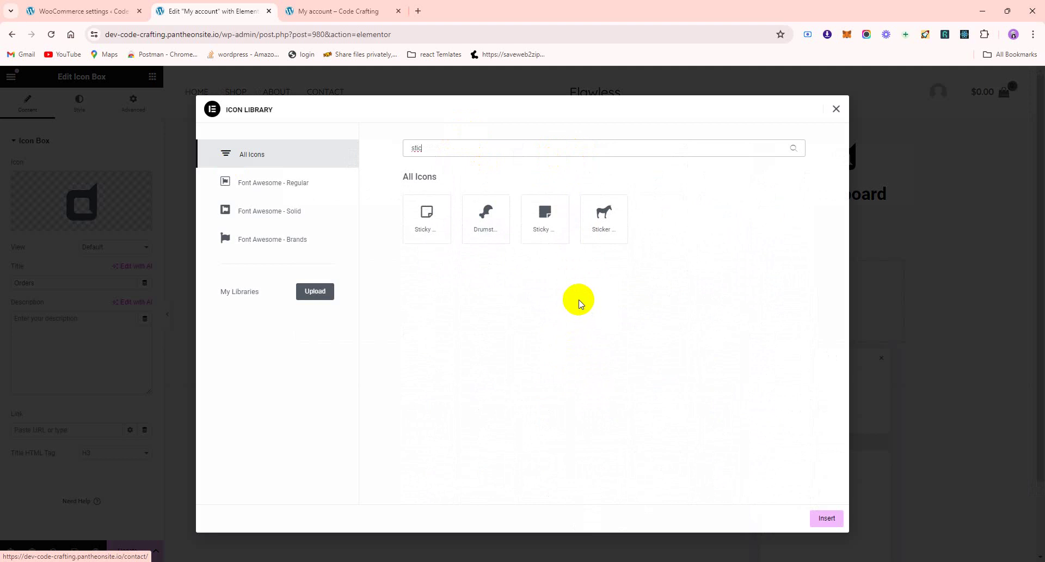
pyautogui.press('BackSpace')
pyautogui.press('BackSpace')
pyautogui.press('BackSpace')
pyautogui.write('to')
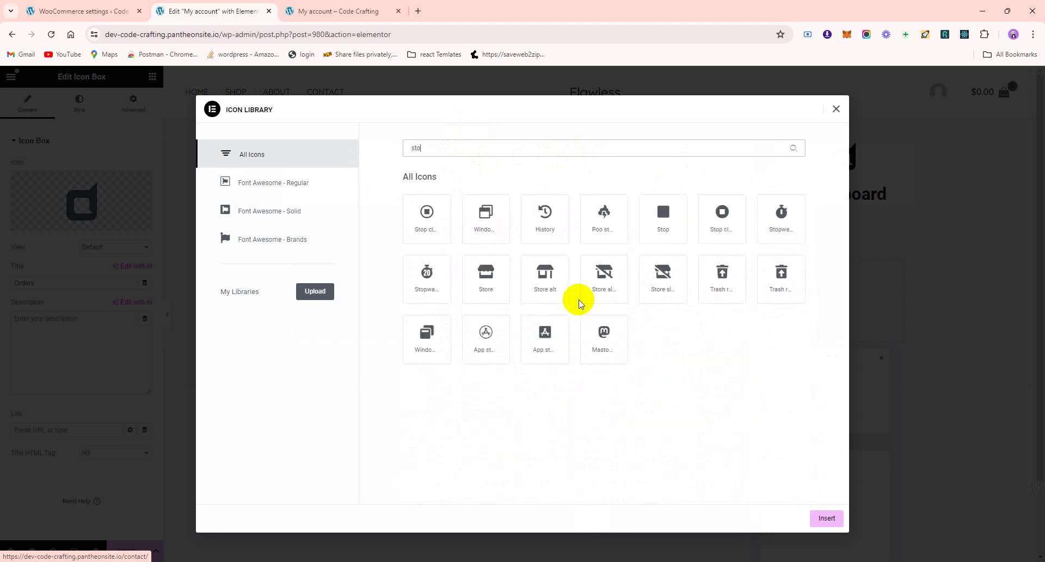
pyautogui.click(492, 283)
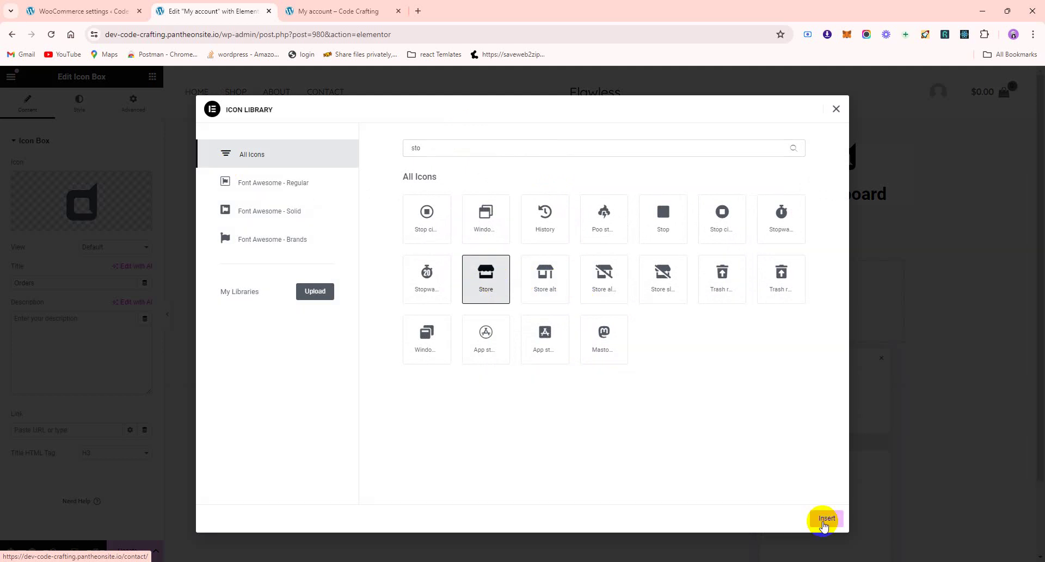
pyautogui.click(827, 517)
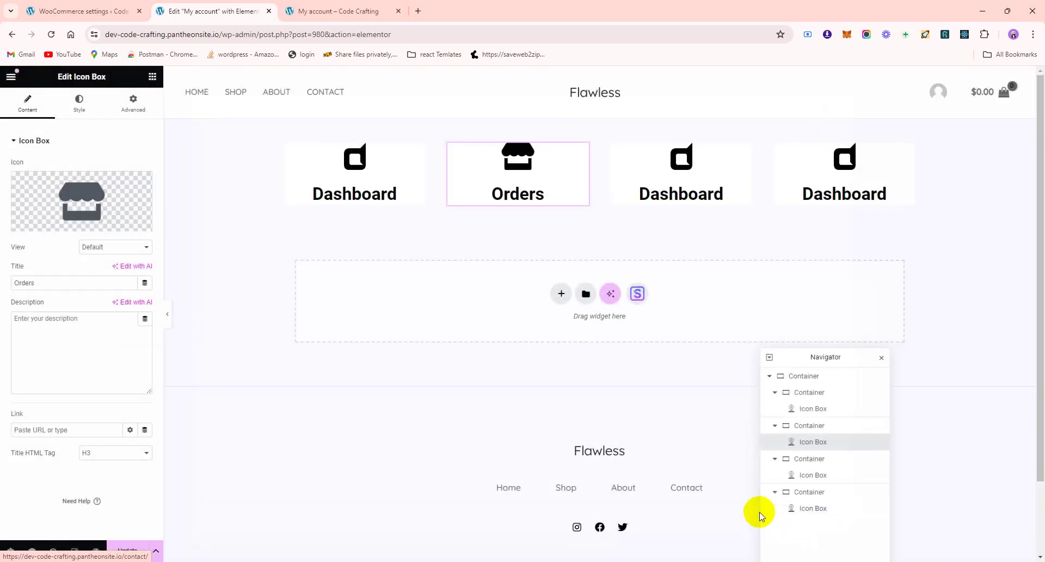
# Step: Try a 4 px margin on all sides of the container around the Orders icon box, and undo it
pyautogui.moveTo(495, 168)
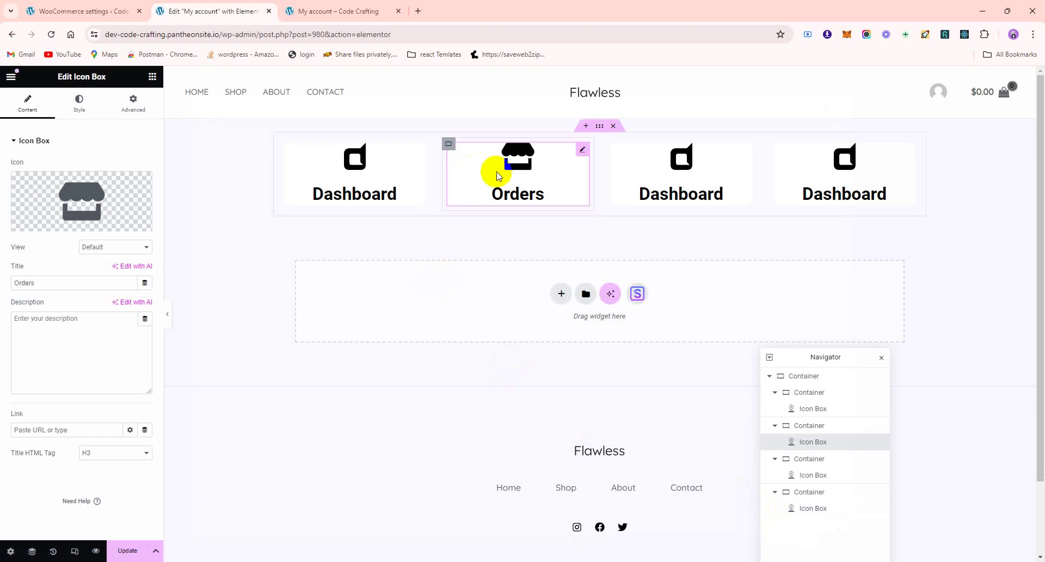
pyautogui.click(448, 145)
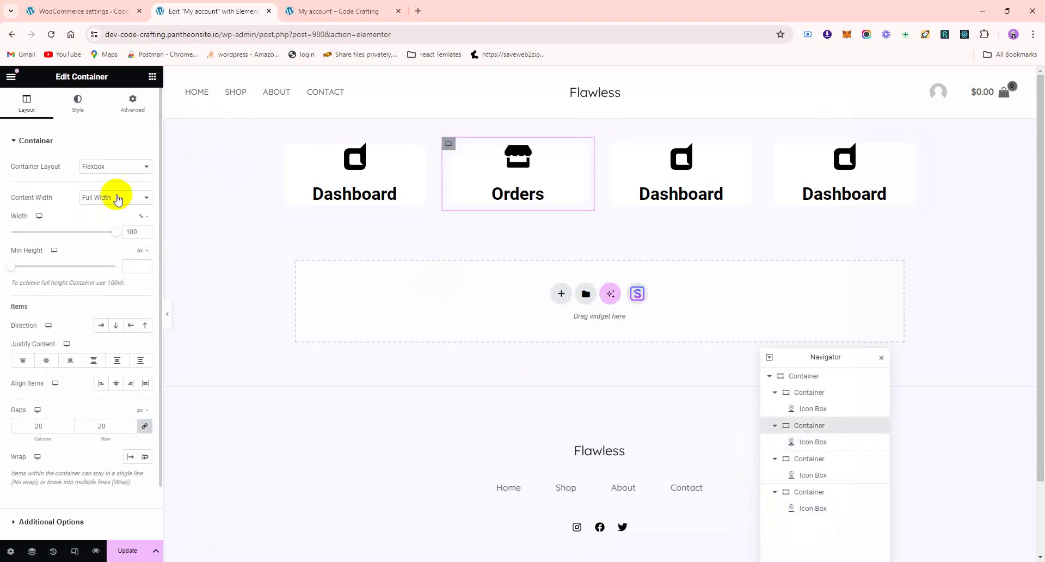
pyautogui.click(126, 109)
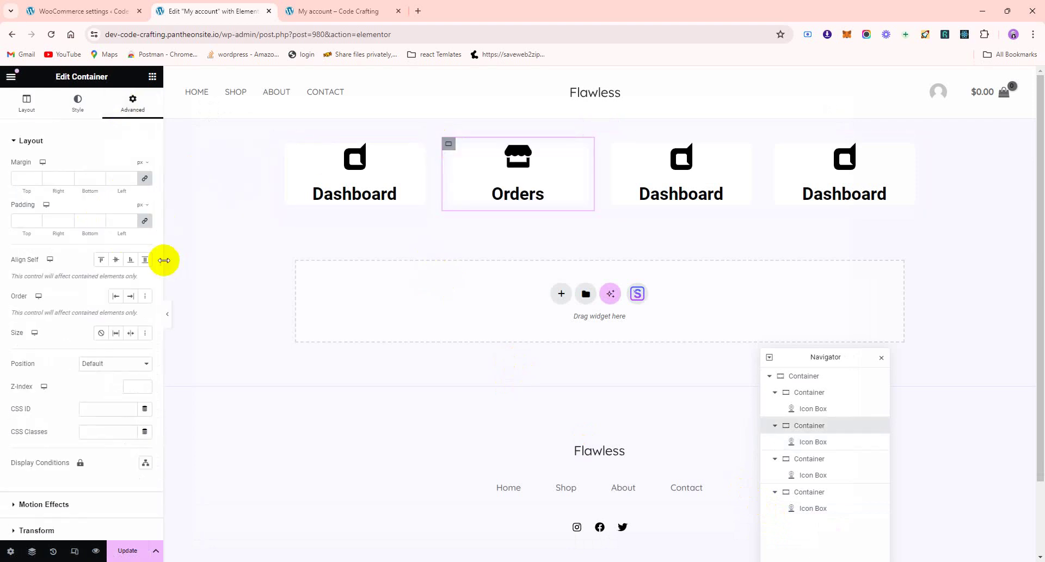
pyautogui.click(132, 178)
pyautogui.click(132, 178)
pyautogui.click(132, 178)
pyautogui.click(133, 178)
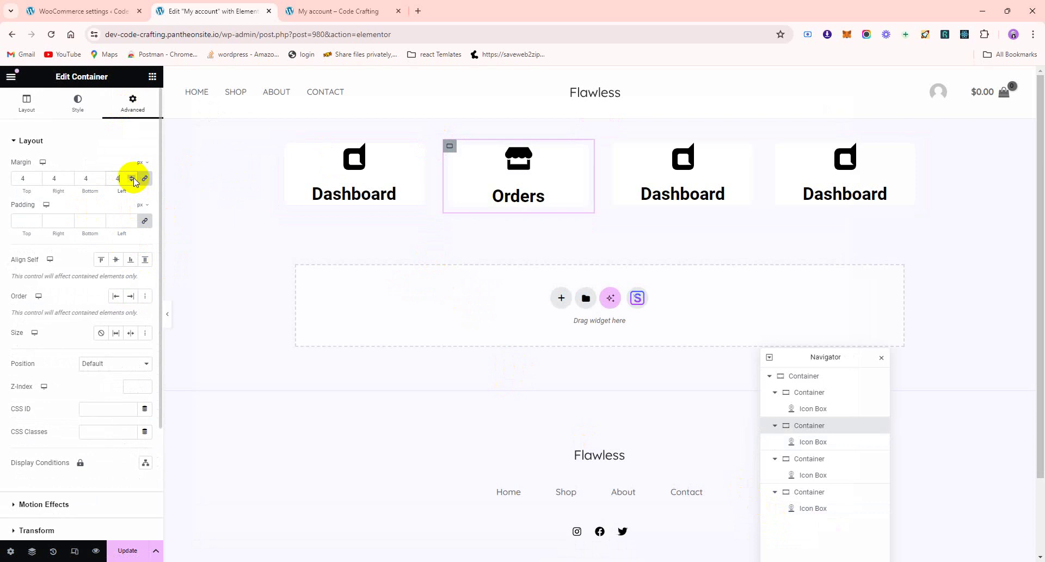
pyautogui.hotkey('ctrl', 'z')
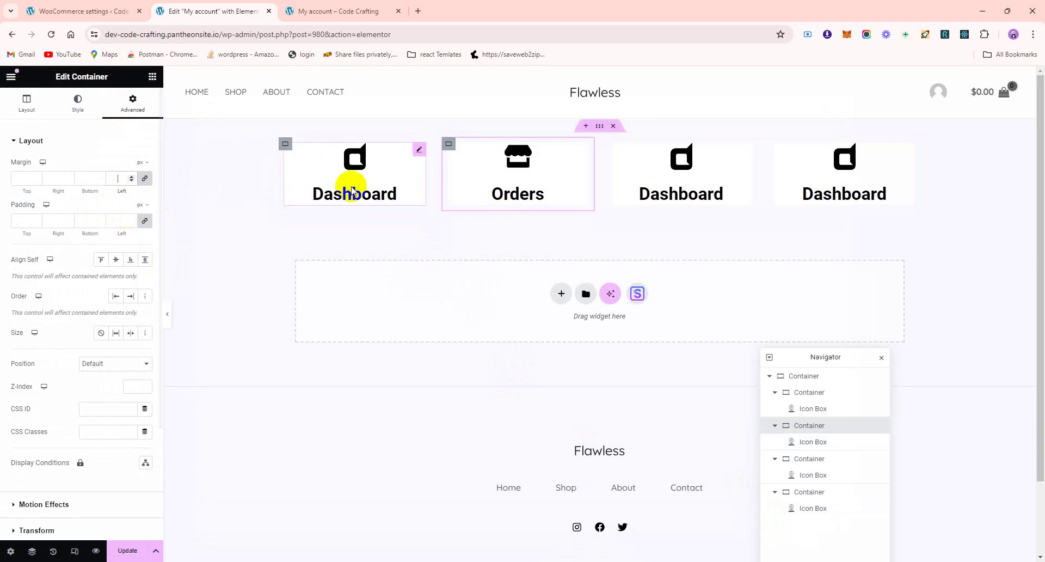
# Step: Set the padding of the Orders icon box to 10 px on all sides
pyautogui.click(579, 150)
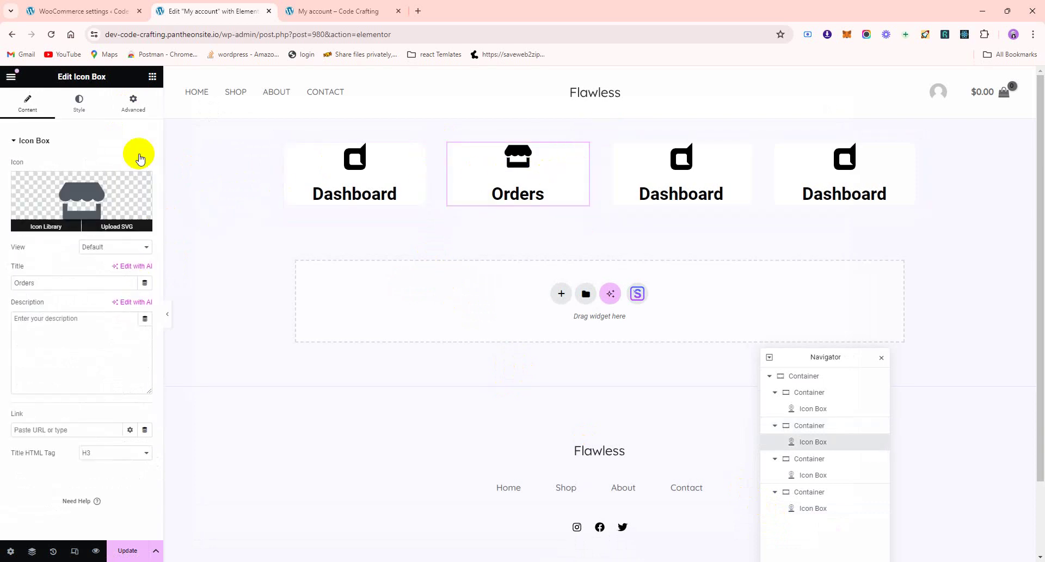
pyautogui.click(133, 103)
pyautogui.click(132, 219)
pyautogui.click(132, 218)
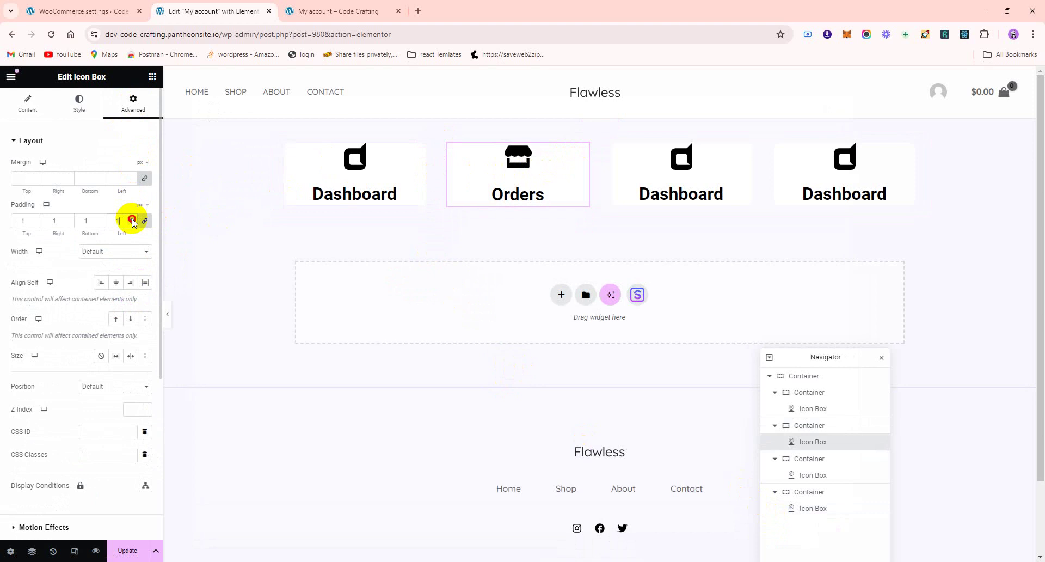
pyautogui.click(132, 219)
pyautogui.click(132, 219)
pyautogui.click(132, 219)
pyautogui.click(132, 219)
pyautogui.click(132, 219)
pyautogui.click(131, 219)
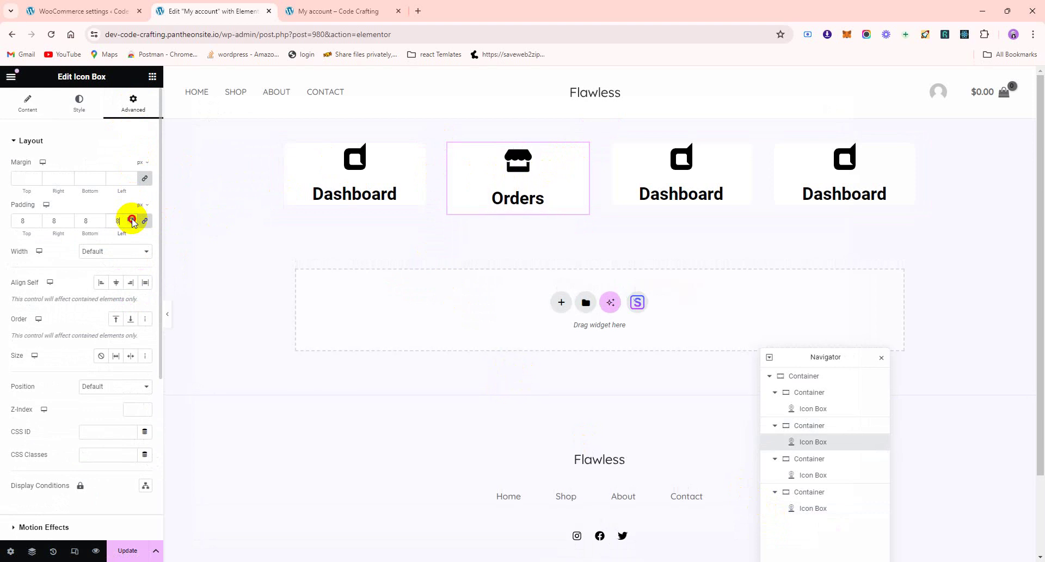
pyautogui.click(132, 219)
pyautogui.click(132, 219)
# Step: Copy the Orders icon box and paste its style onto the three Dashboard icon boxes
pyautogui.rightClick(513, 182)
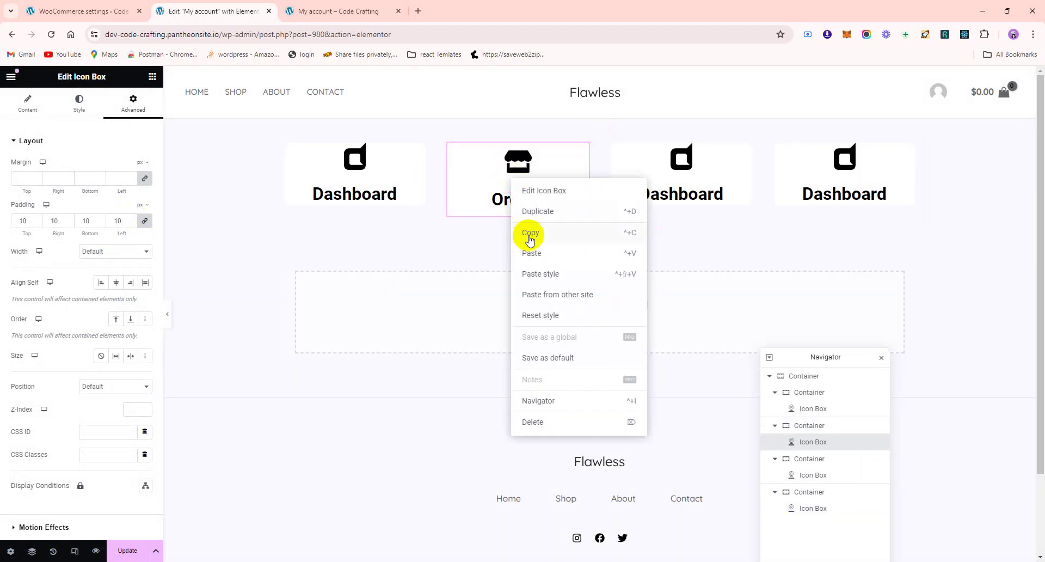
pyautogui.click(529, 235)
pyautogui.rightClick(365, 195)
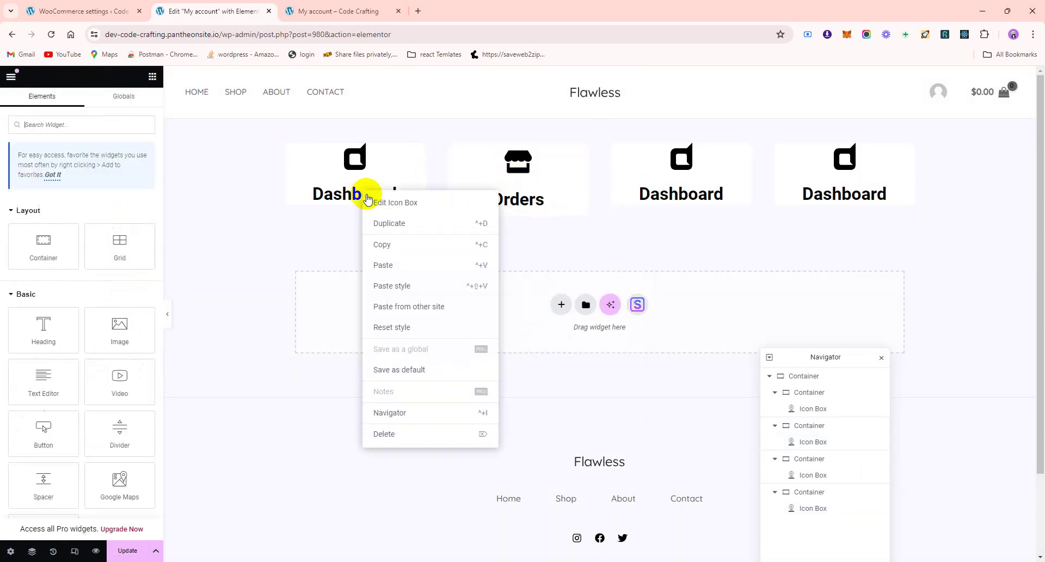
pyautogui.click(392, 286)
pyautogui.rightClick(691, 159)
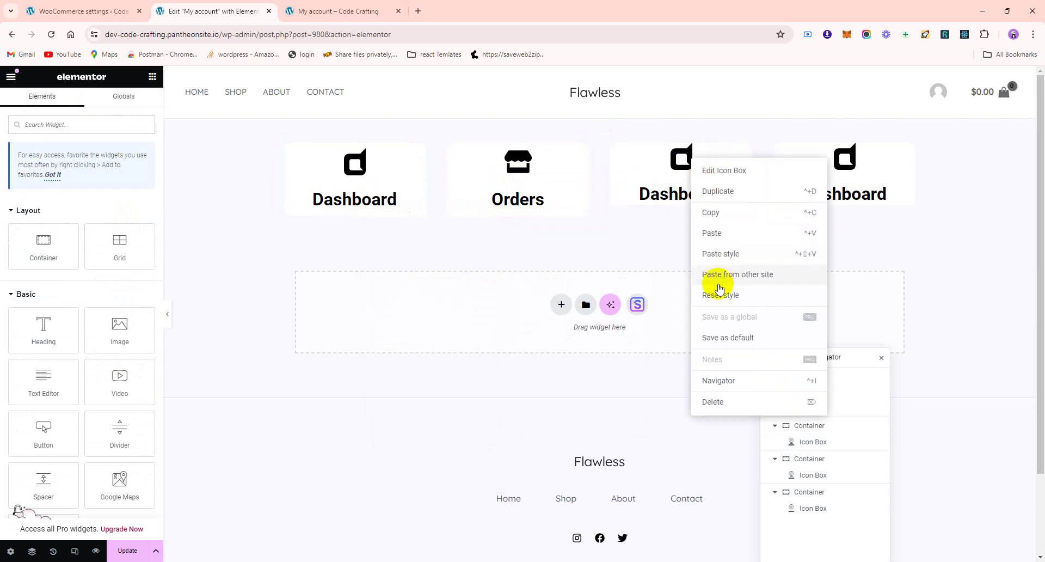
pyautogui.click(724, 255)
pyautogui.rightClick(836, 176)
pyautogui.click(864, 271)
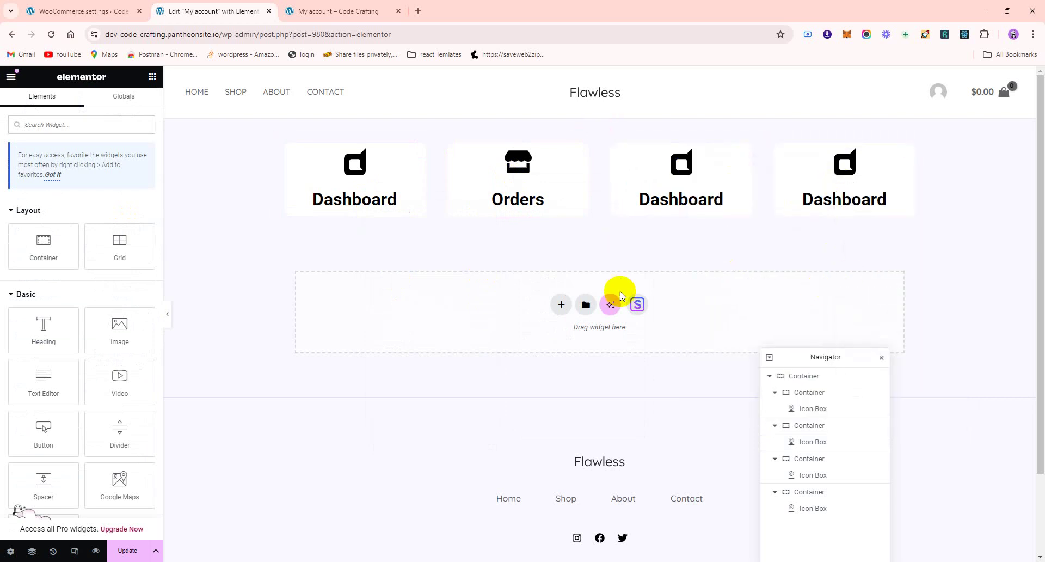
# Step: Open the content settings of the Orders icon box
pyautogui.click(535, 174)
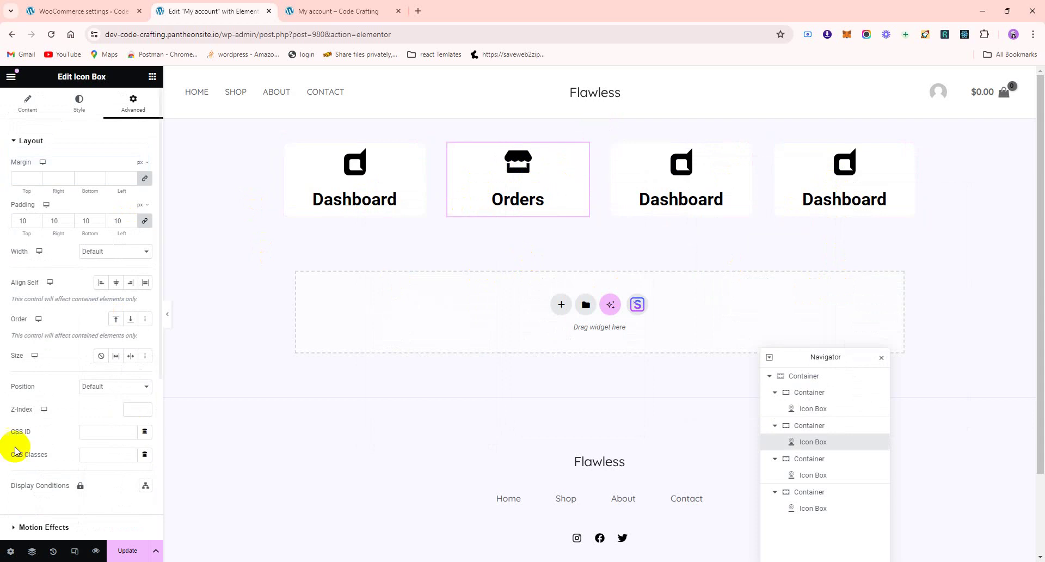
pyautogui.scroll(-5, 59, 436)
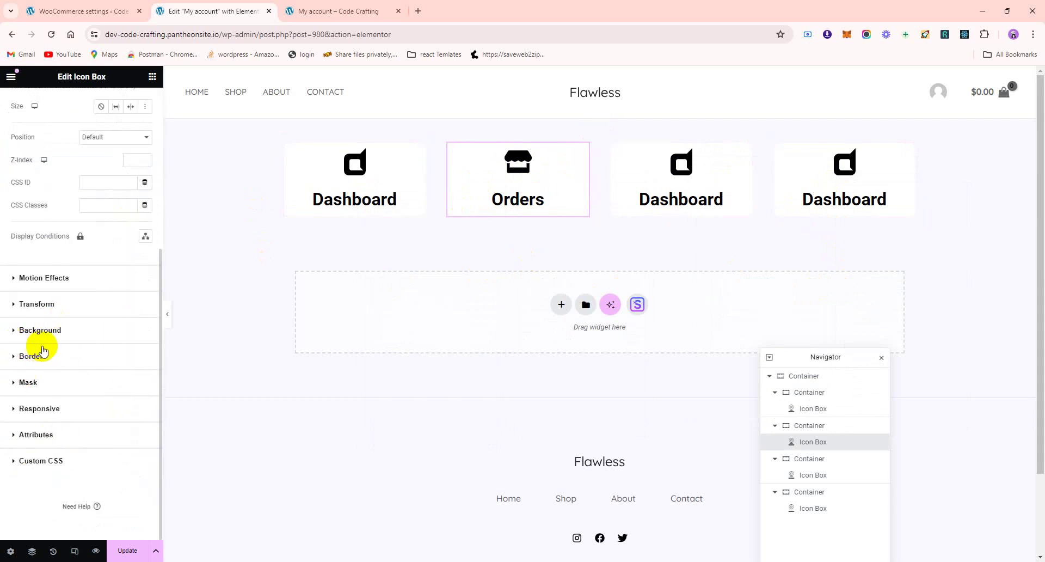
pyautogui.scroll(3, 49, 338)
pyautogui.scroll(3, 53, 327)
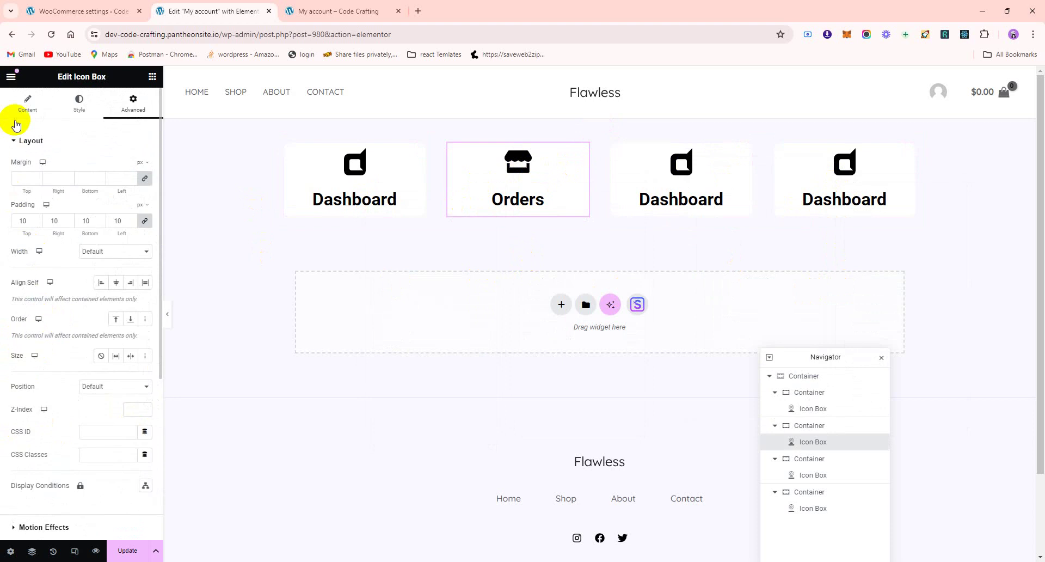
pyautogui.click(34, 102)
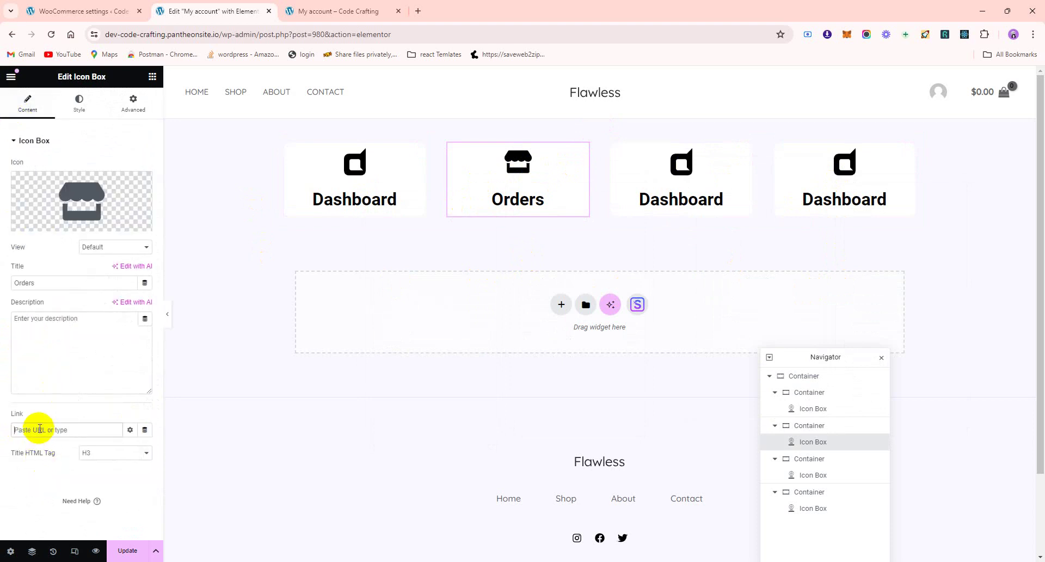
pyautogui.write('/my-account/')
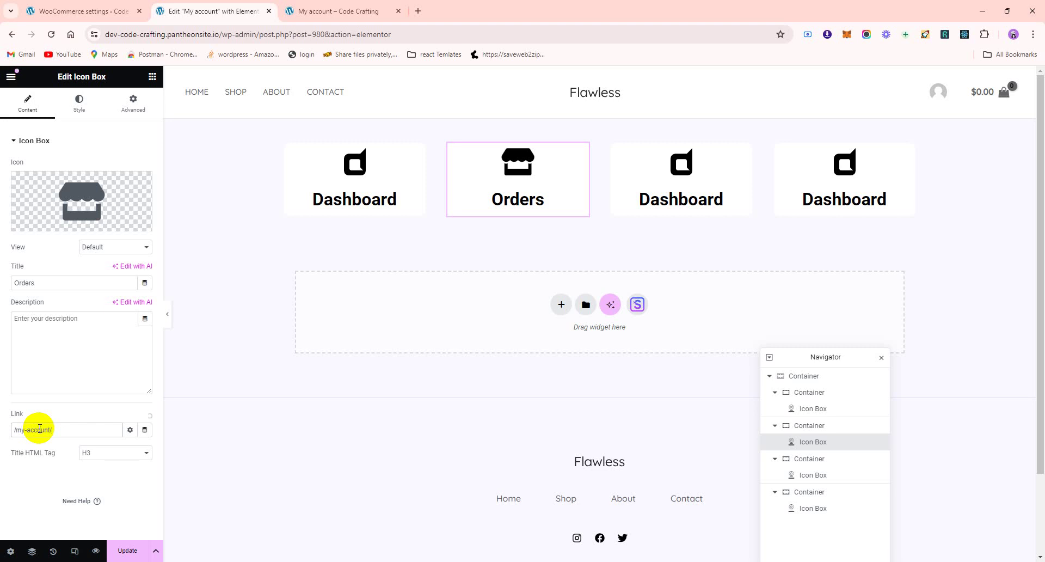
pyautogui.hotkey('ctrl', 'v')
pyautogui.write('}')
pyautogui.hotkey('ctrl', 'a')
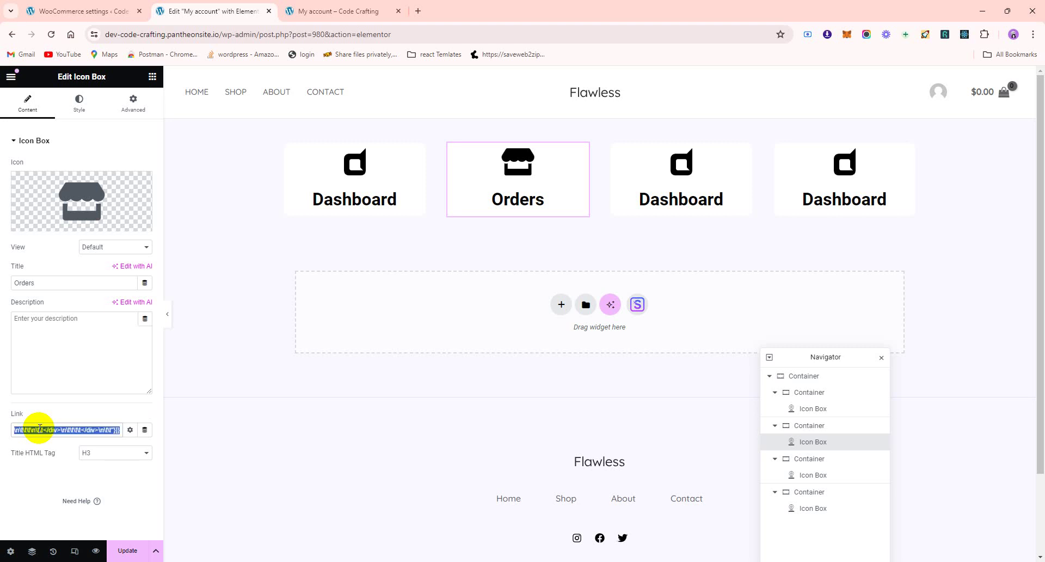
pyautogui.press('BackSpace')
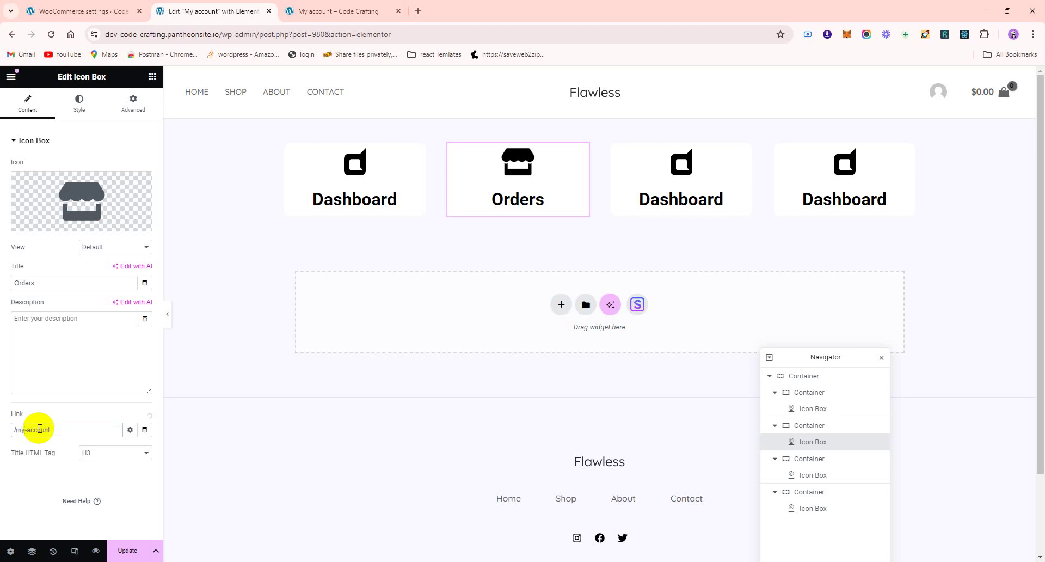
# Step: Set the link of the Orders icon box to /my-account/orders and update the page
pyautogui.write('/my-account/')
pyautogui.press('super+v')
pyautogui.press('Down')
pyautogui.press('Return')
pyautogui.click(122, 550)
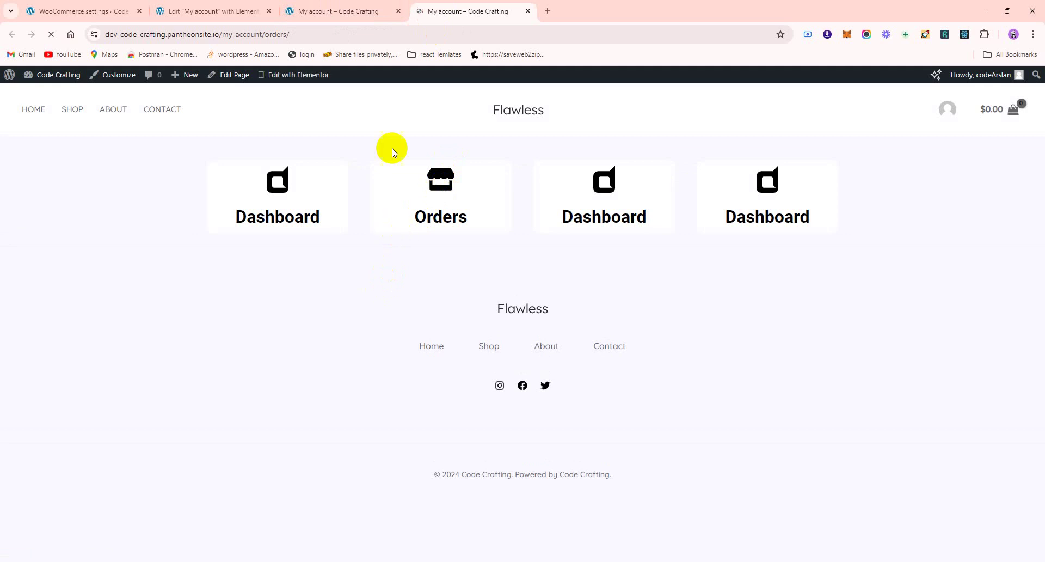
# Step: Compare the My account preview page with the orders endpoint page
pyautogui.click(352, 11)
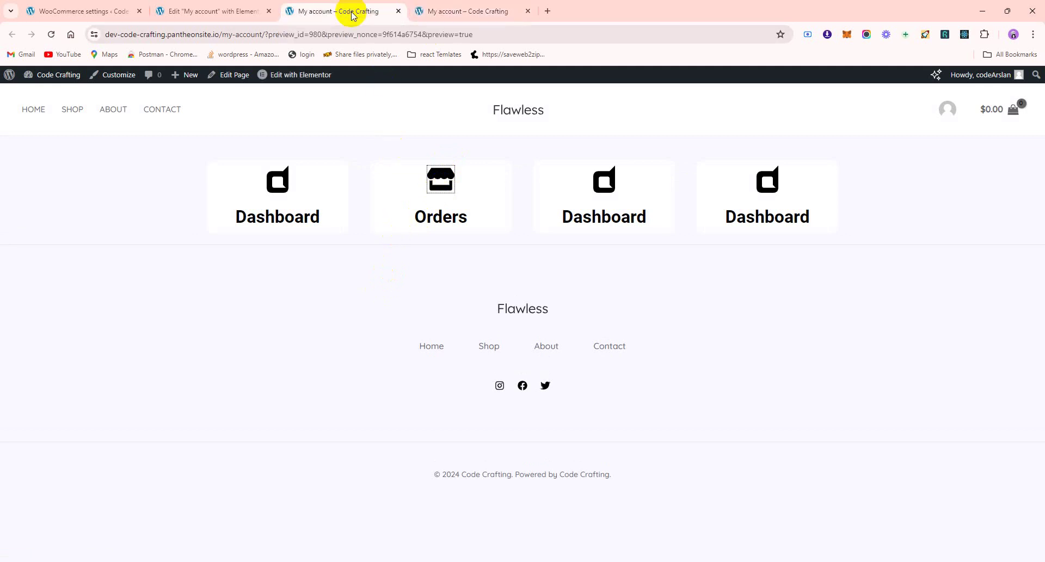
pyautogui.click(445, 12)
pyautogui.click(348, 9)
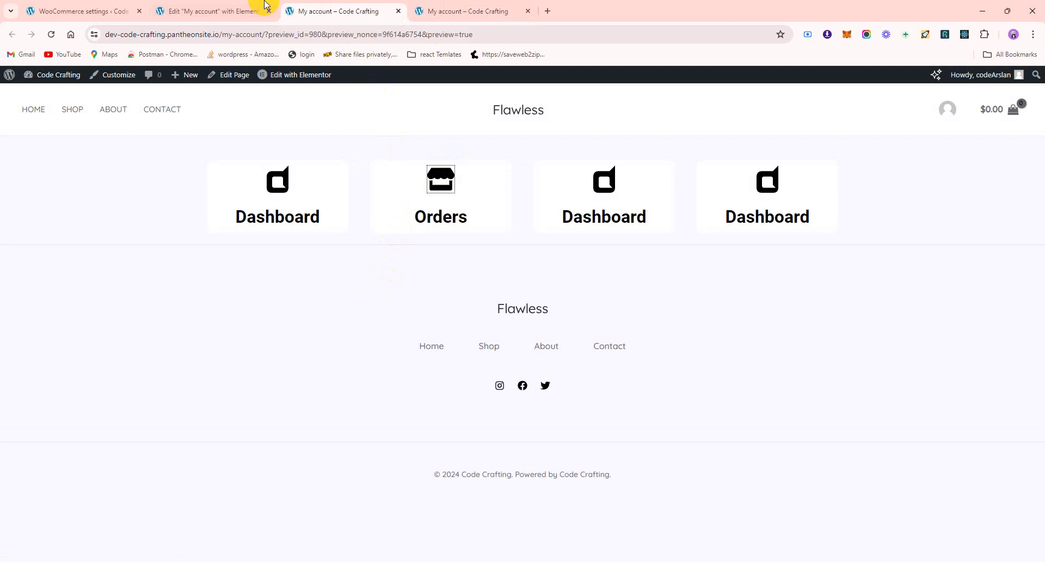
pyautogui.click(215, 8)
pyautogui.click(357, 8)
# Step: Open the WooCommerce status tools and look through the available maintenance tools for one that concerns pages
pyautogui.click(132, 4)
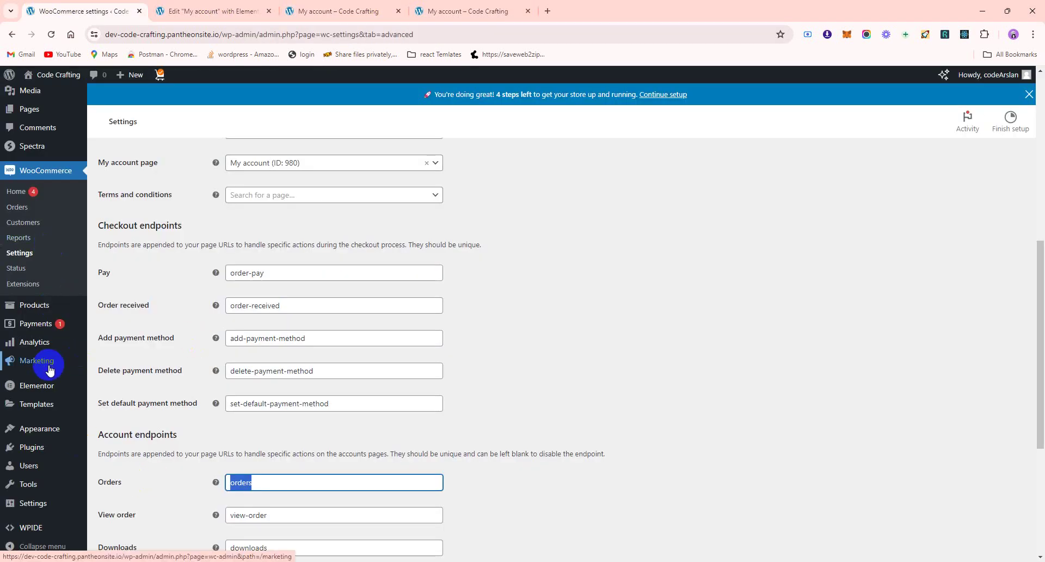
pyautogui.click(58, 275)
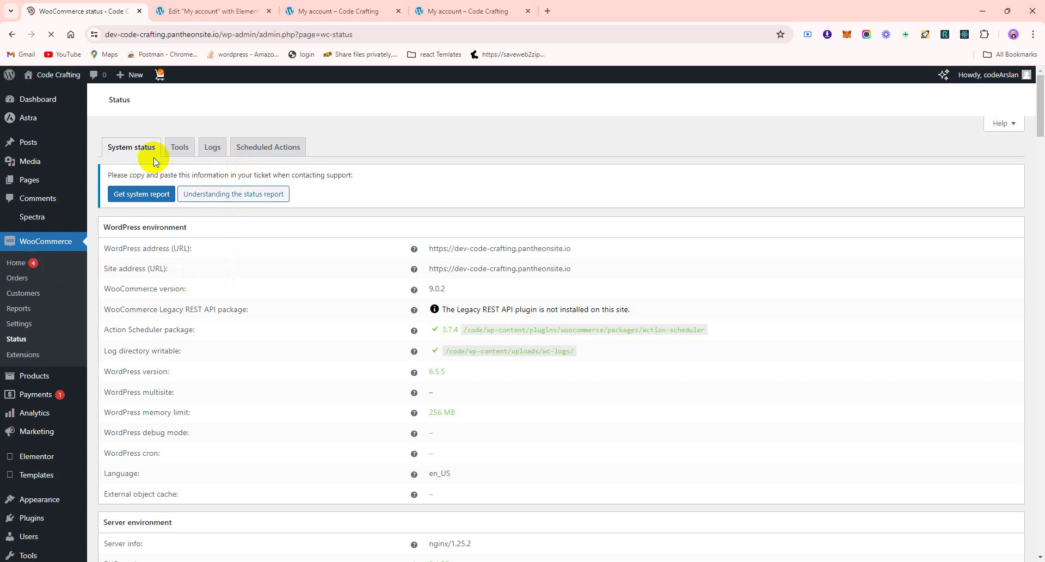
pyautogui.click(172, 146)
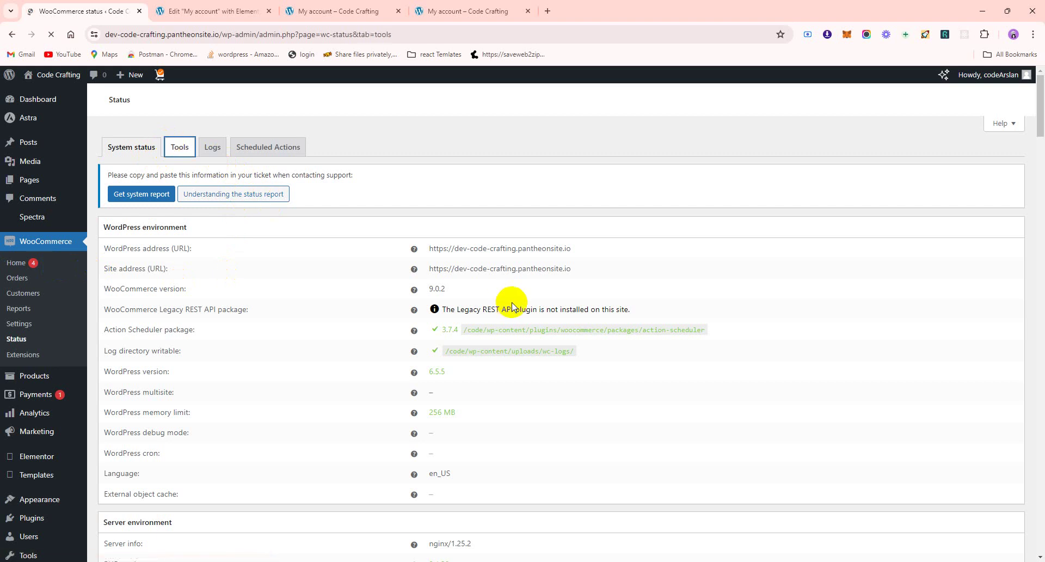
pyautogui.scroll(-3, 708, 400)
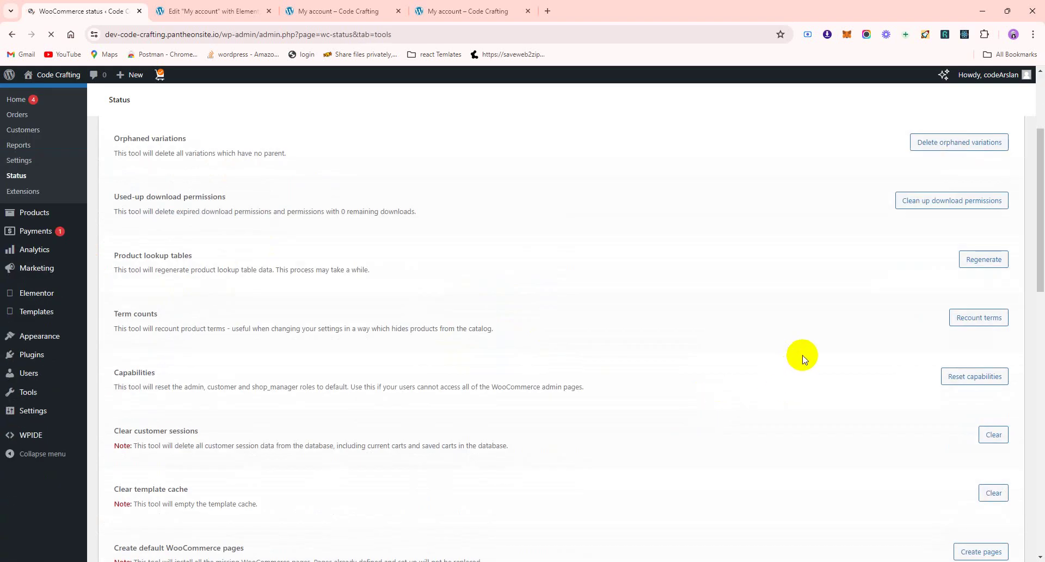
pyautogui.scroll(-1, 175, 376)
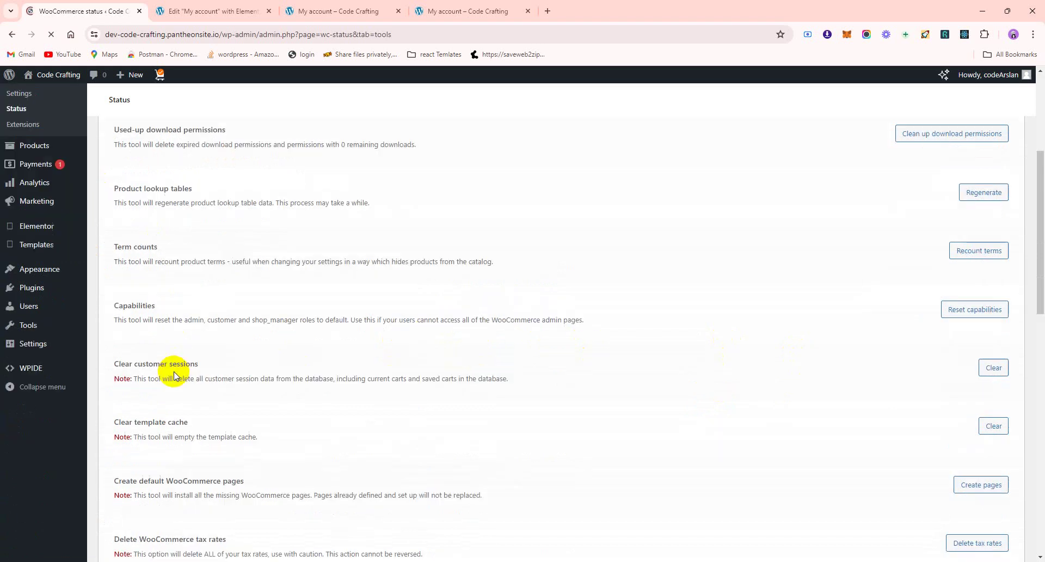
pyautogui.scroll(-4, 175, 376)
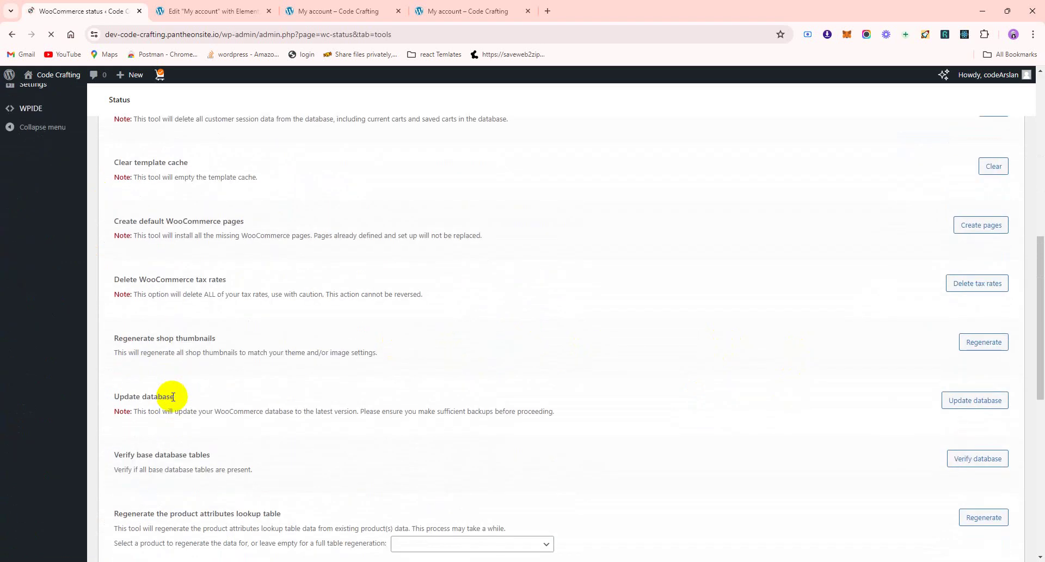
pyautogui.scroll(-5, 173, 397)
pyautogui.scroll(-2, 175, 400)
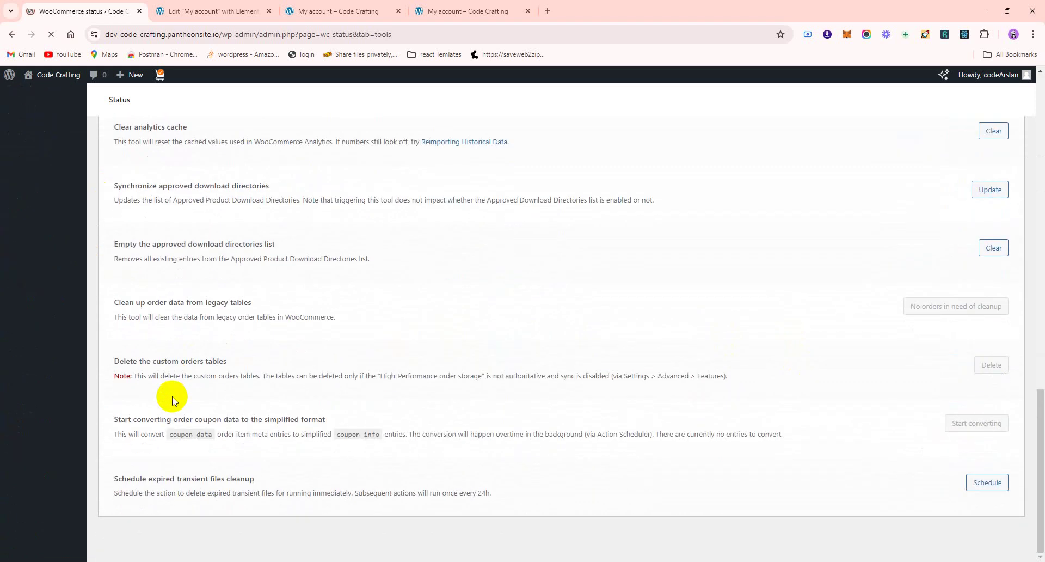
pyautogui.scroll(12, 237, 392)
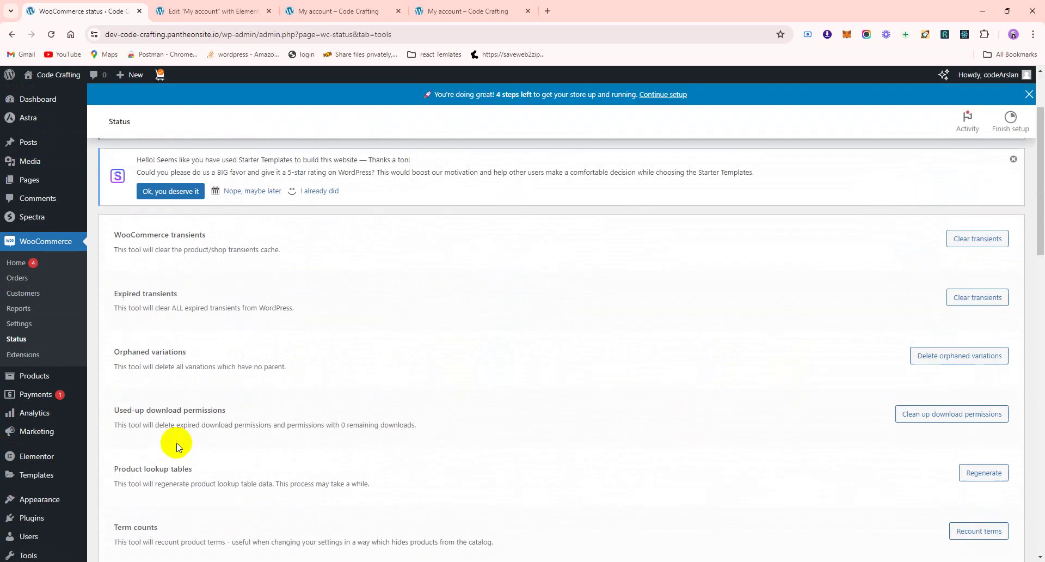
# Step: Find "pages" in the WooCommerce tools list and run the tool that creates the default WooCommerce pages
pyautogui.hotkey('ctrl', 'f')
pyautogui.write('pa')
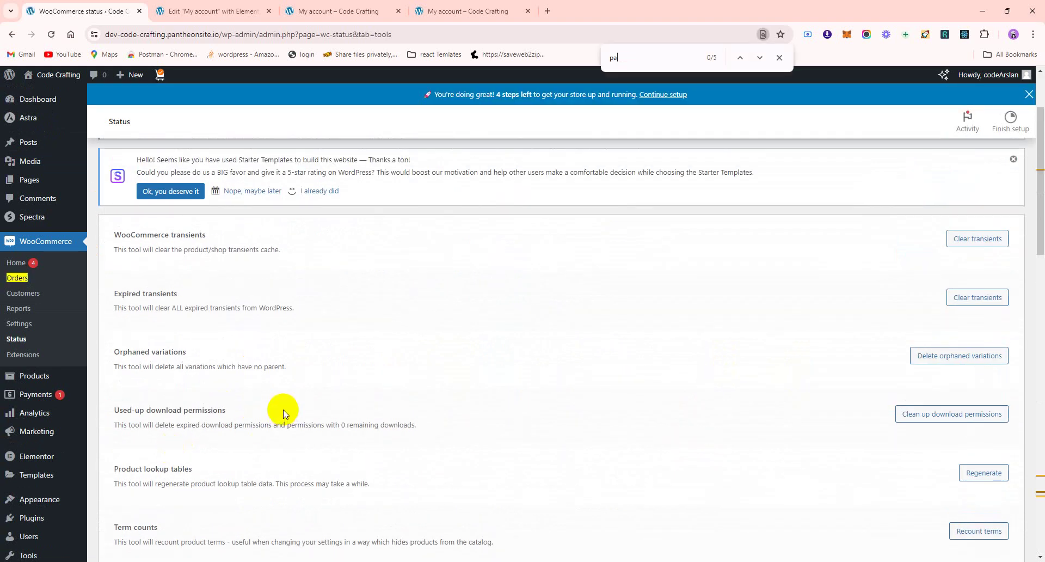
pyautogui.write('he')
pyautogui.press('BackSpace')
pyautogui.write('ge')
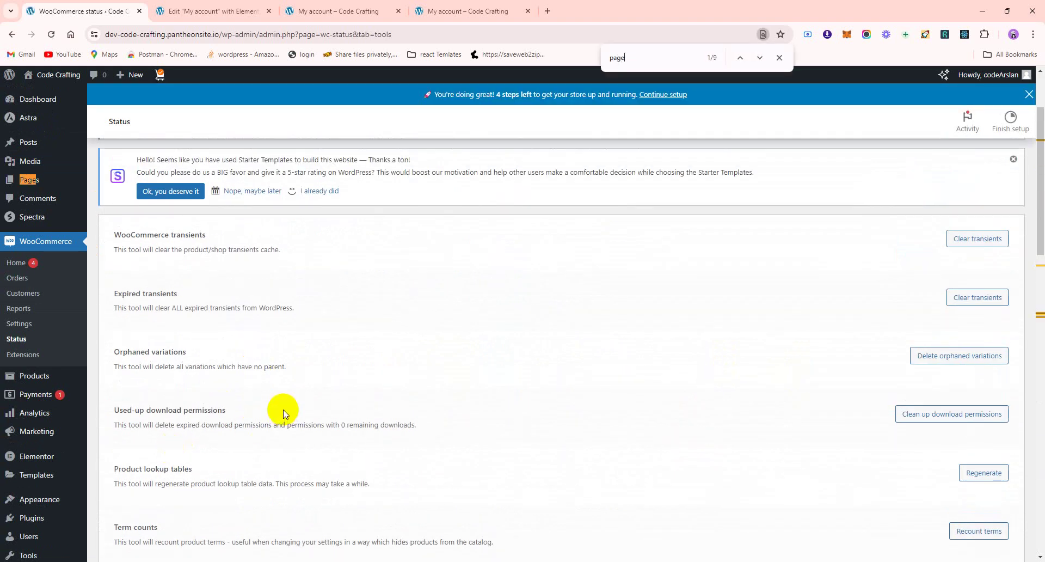
pyautogui.press('Return')
pyautogui.press('Return')
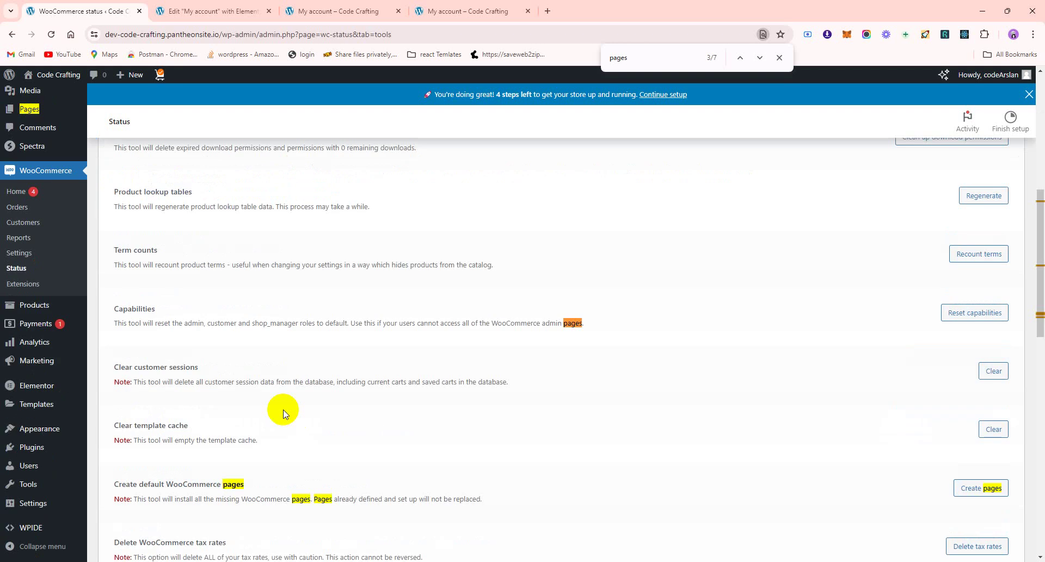
pyautogui.click(981, 487)
pyautogui.click(571, 103)
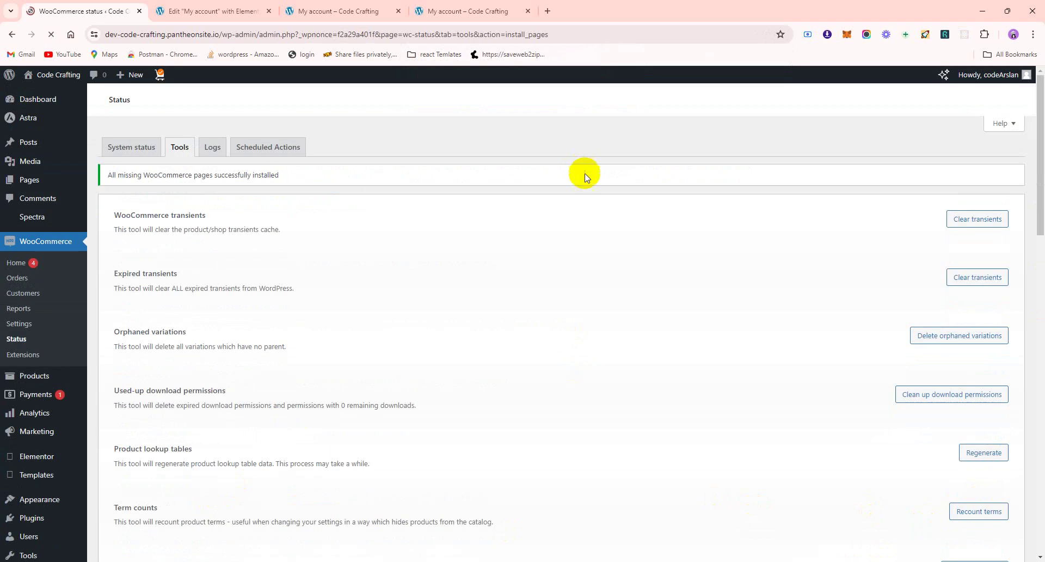
# Step: Reload the My account preview and recheck the orders endpoint page
pyautogui.click(365, 8)
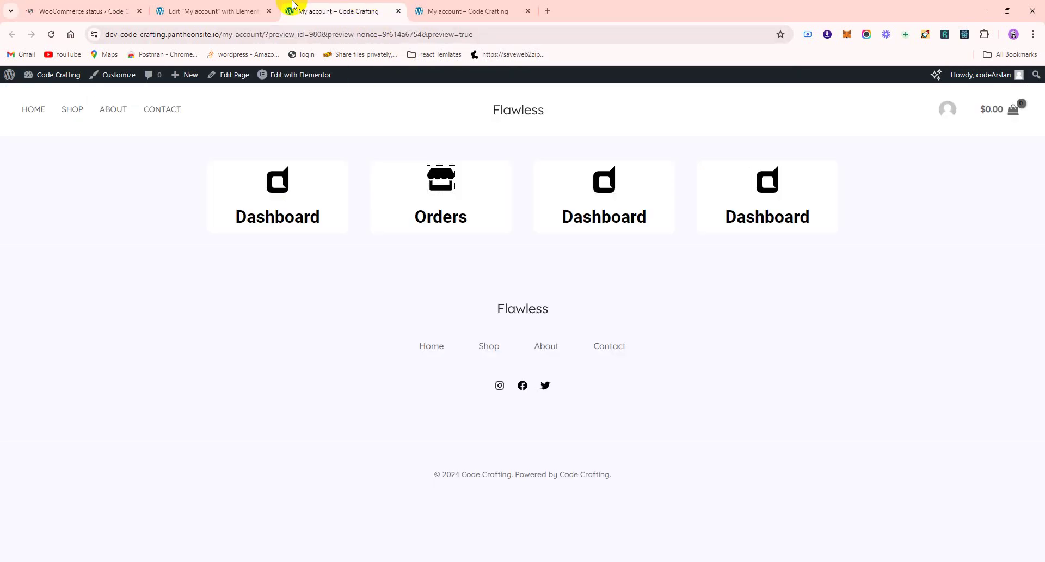
pyautogui.click(52, 35)
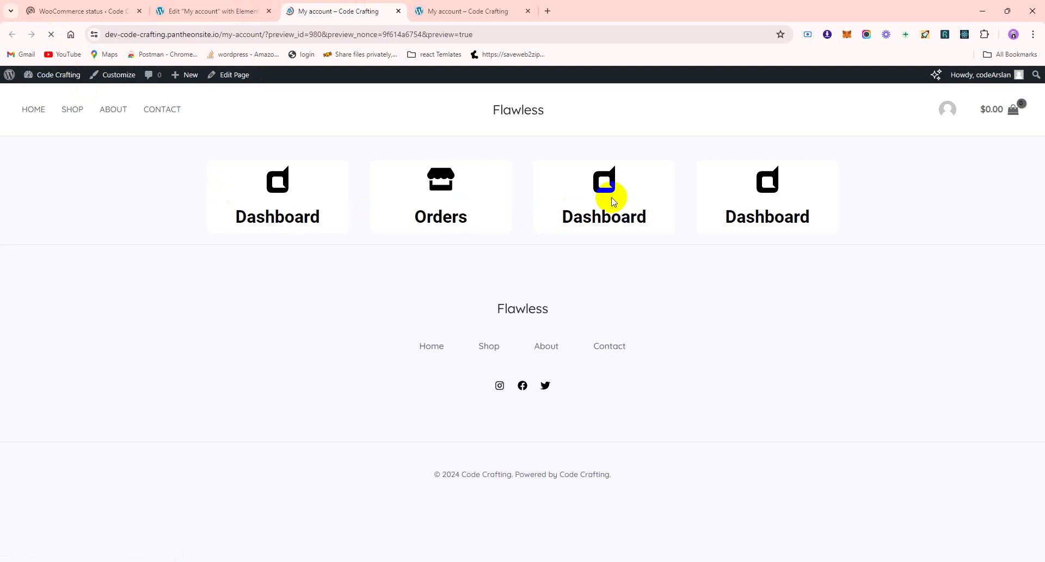
pyautogui.click(493, 10)
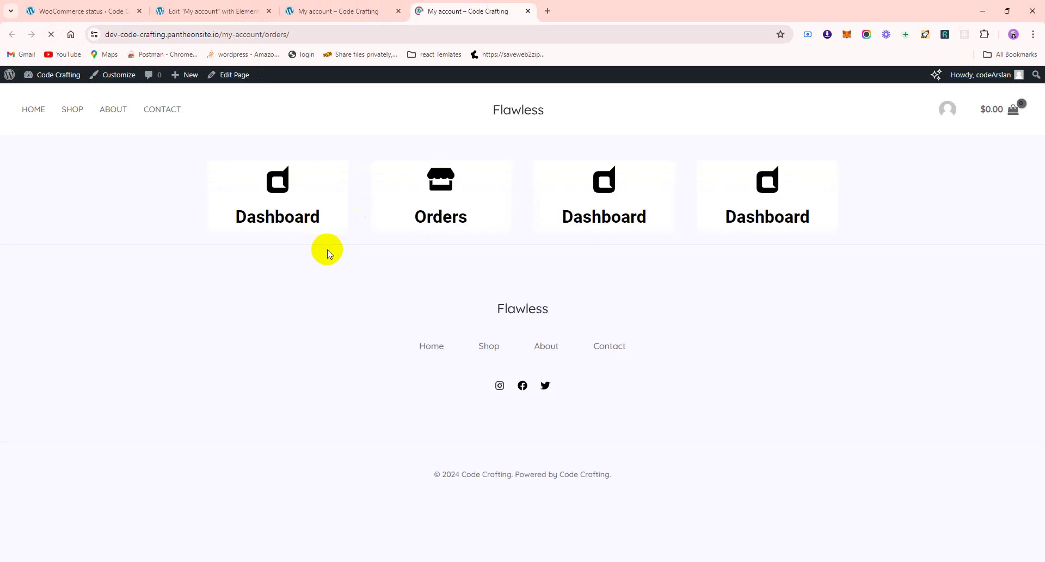
pyautogui.click(293, 11)
# Step: Find the Shortcode widget with "short" in the Elementor editor and place it below the row of icon boxes
pyautogui.click(212, 11)
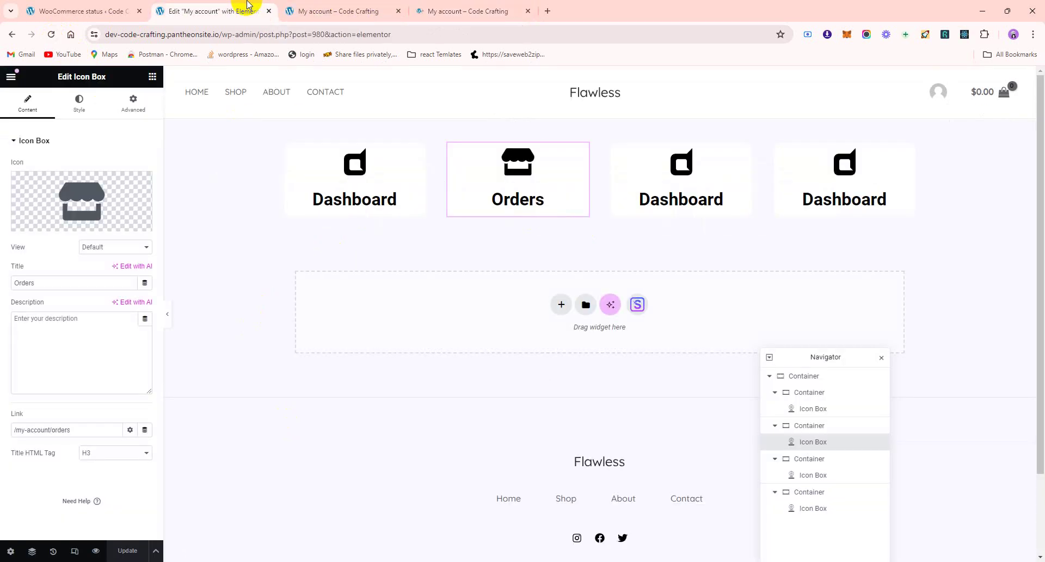
pyautogui.click(560, 302)
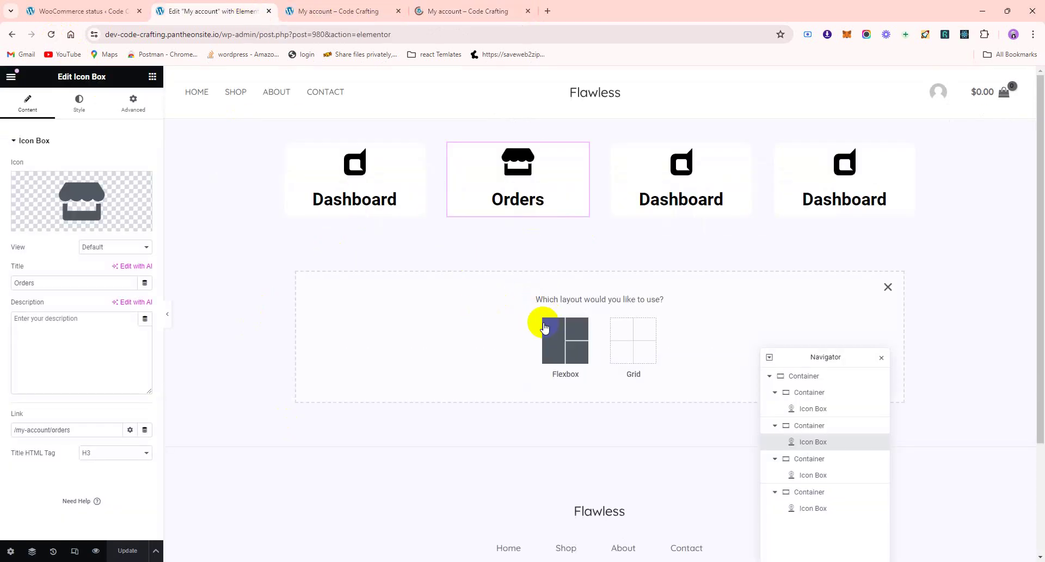
pyautogui.click(152, 76)
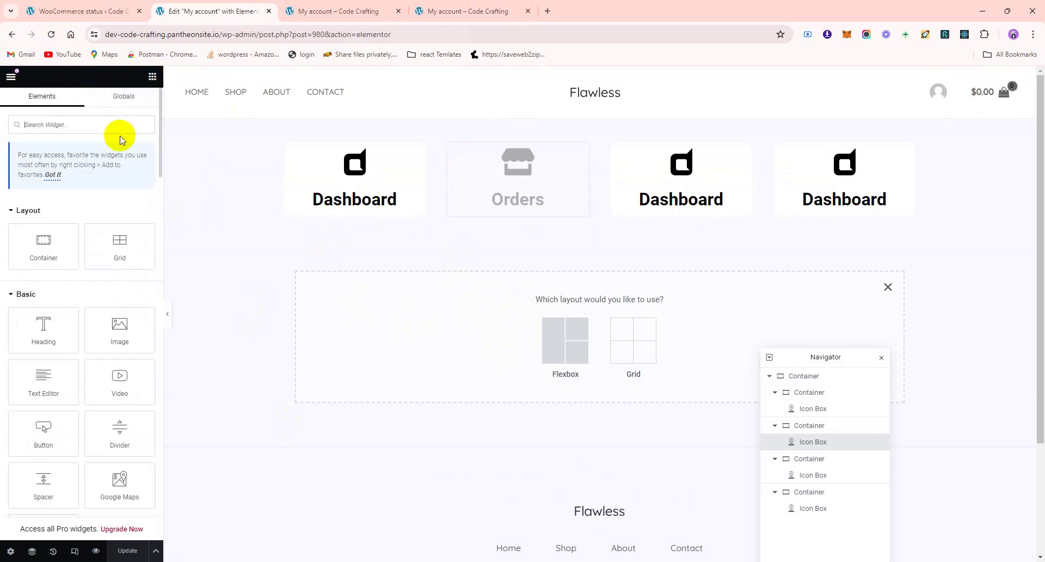
pyautogui.write('short')
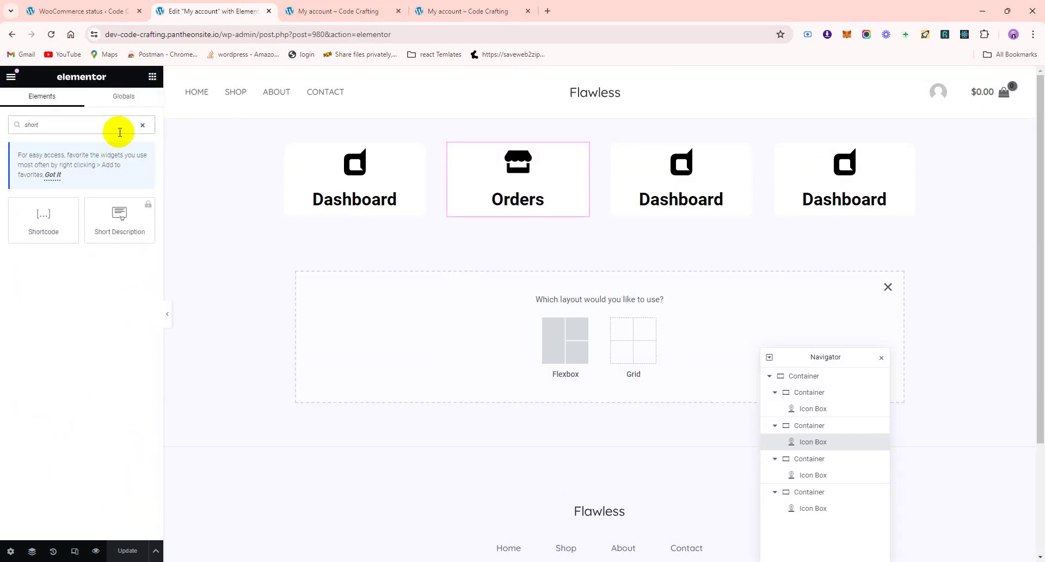
pyautogui.moveTo(58, 206); pyautogui.dragTo(365, 284)
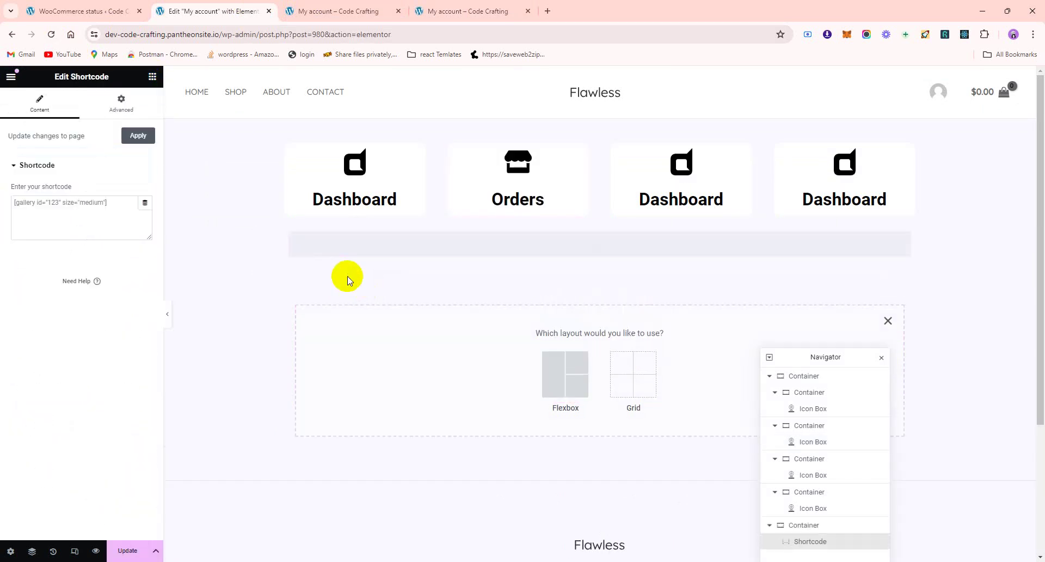
pyautogui.click(887, 321)
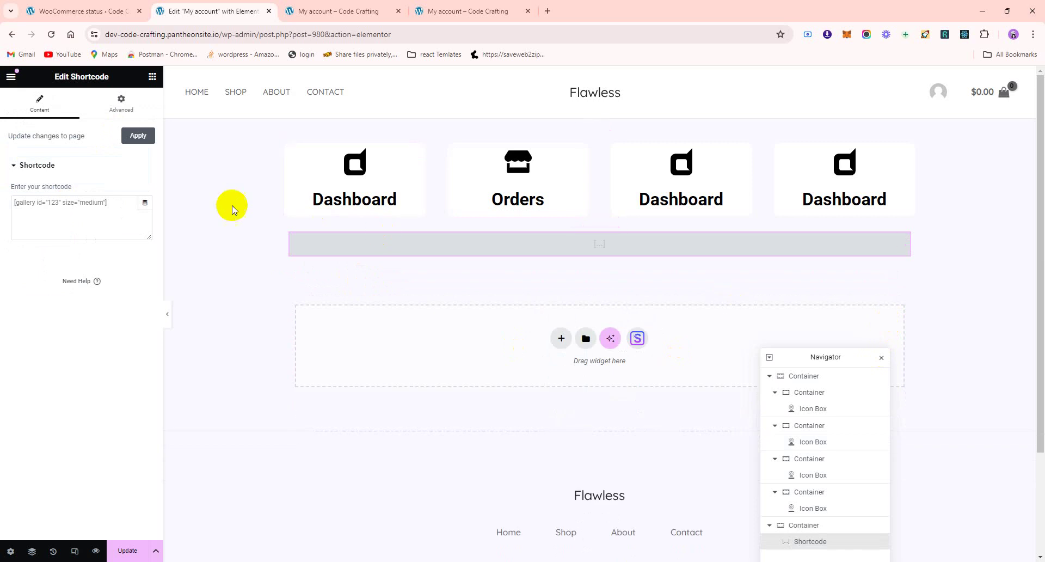
# Step: Enter [woocommerce-myaccount] as the content of the new Shortcode widget
pyautogui.click(81, 207)
pyautogui.write('[')
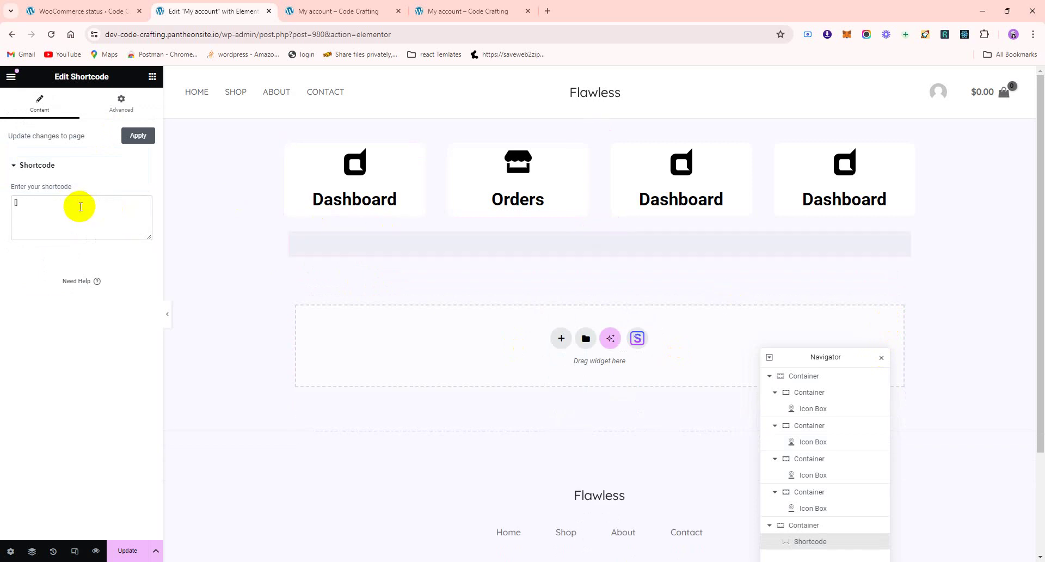
pyautogui.write('woocommerce-myaccount')
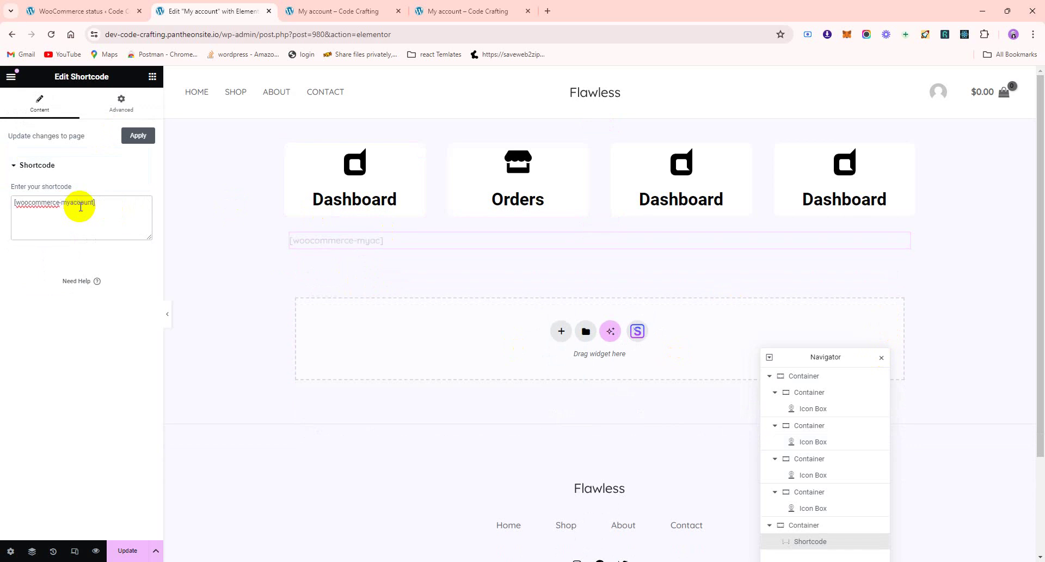
pyautogui.doubleClick(81, 206)
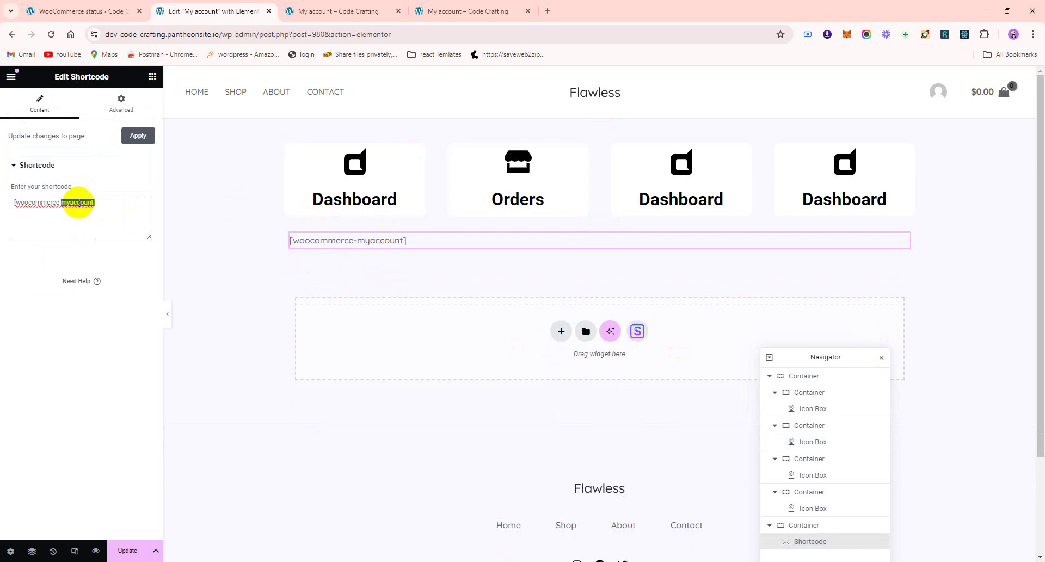
# Step: Search the web in a new tab for the WooCommerce my account page shortcode and copy woocommerce_my_account from the results
pyautogui.click(550, 11)
pyautogui.write('w')
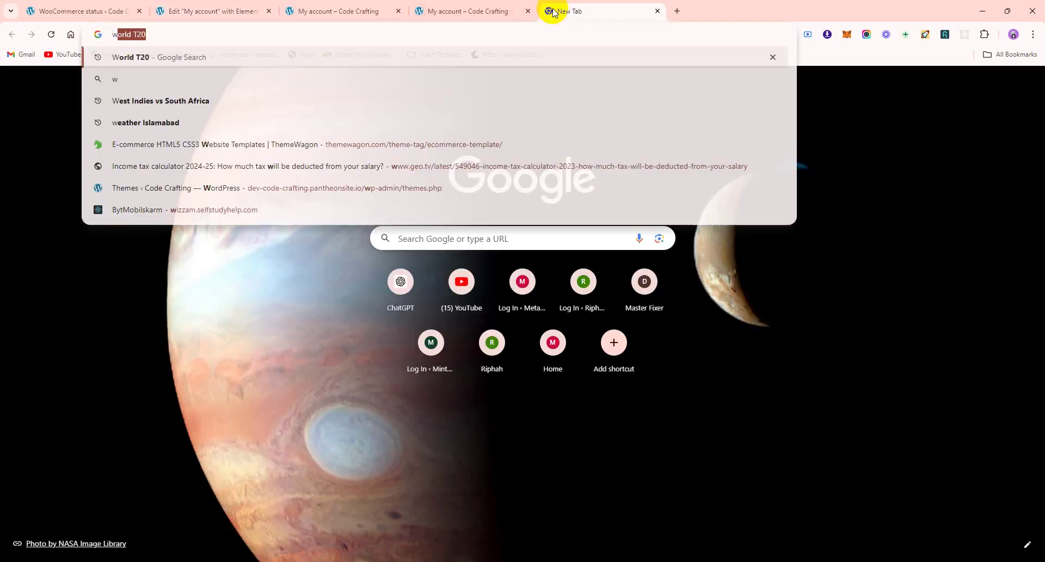
pyautogui.write('oocommerc')
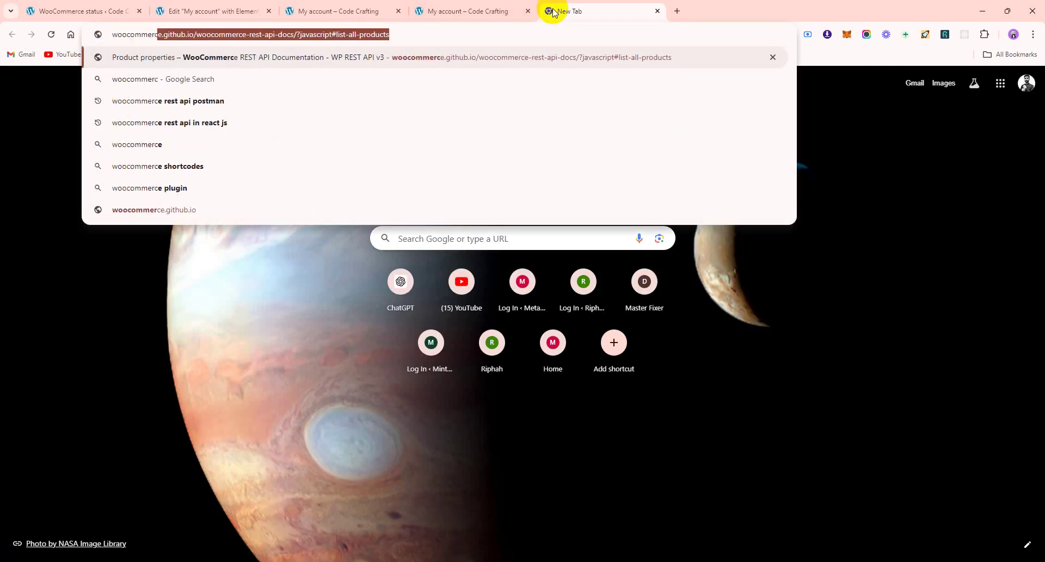
pyautogui.write('e myacco')
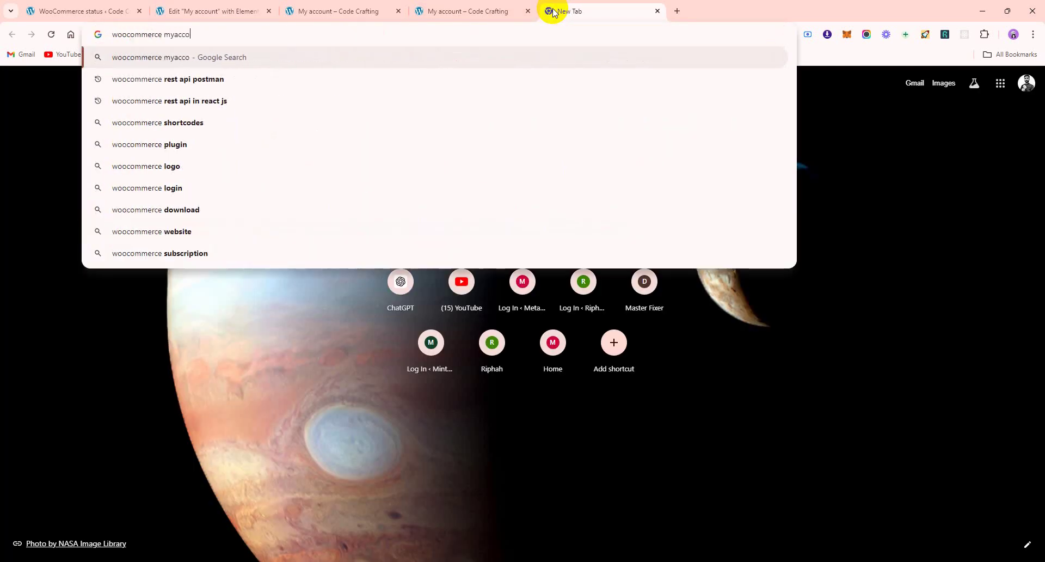
pyautogui.write('unt page shortcode')
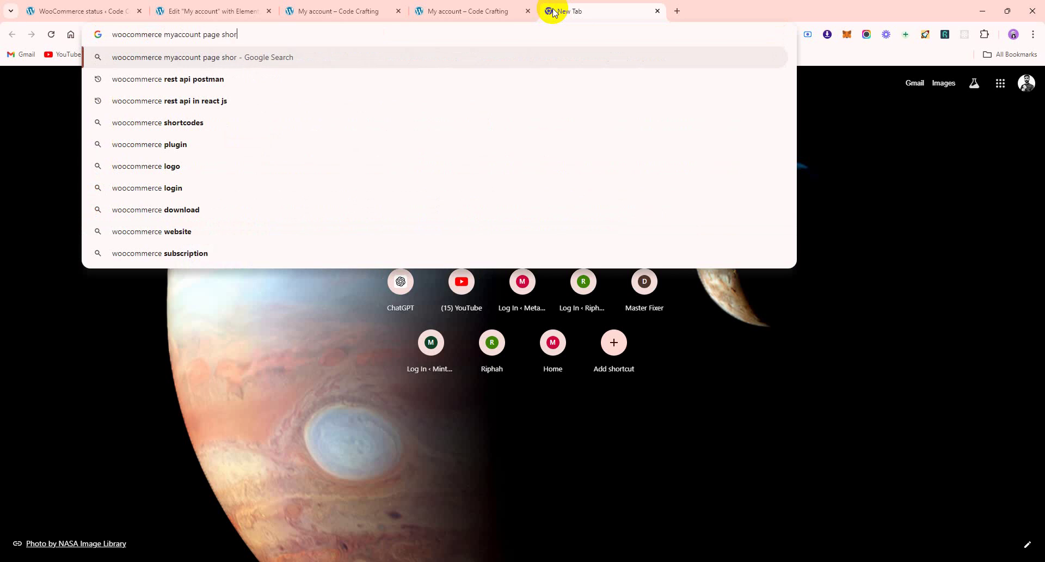
pyautogui.press('Return')
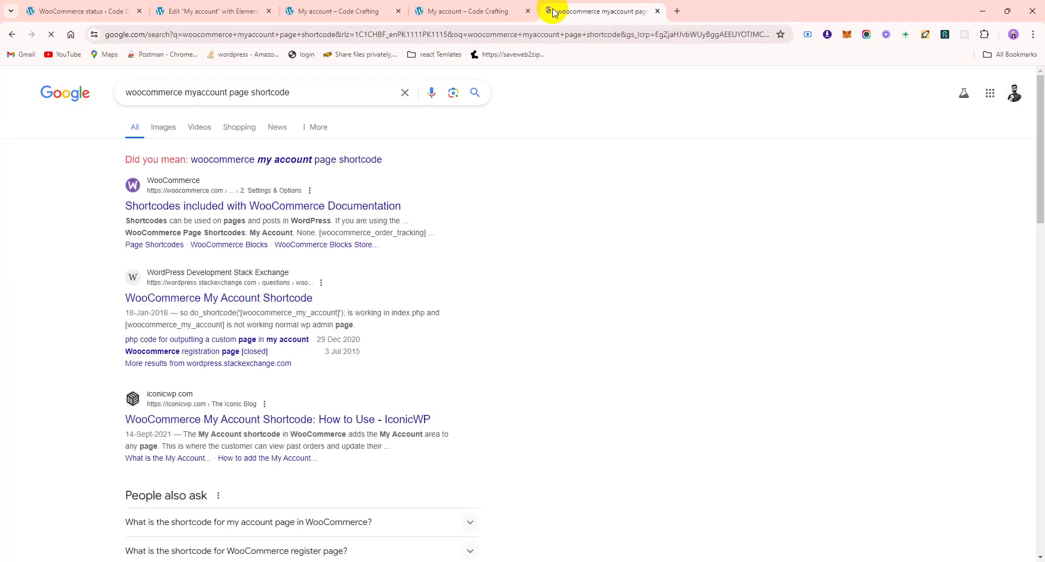
pyautogui.click(293, 159)
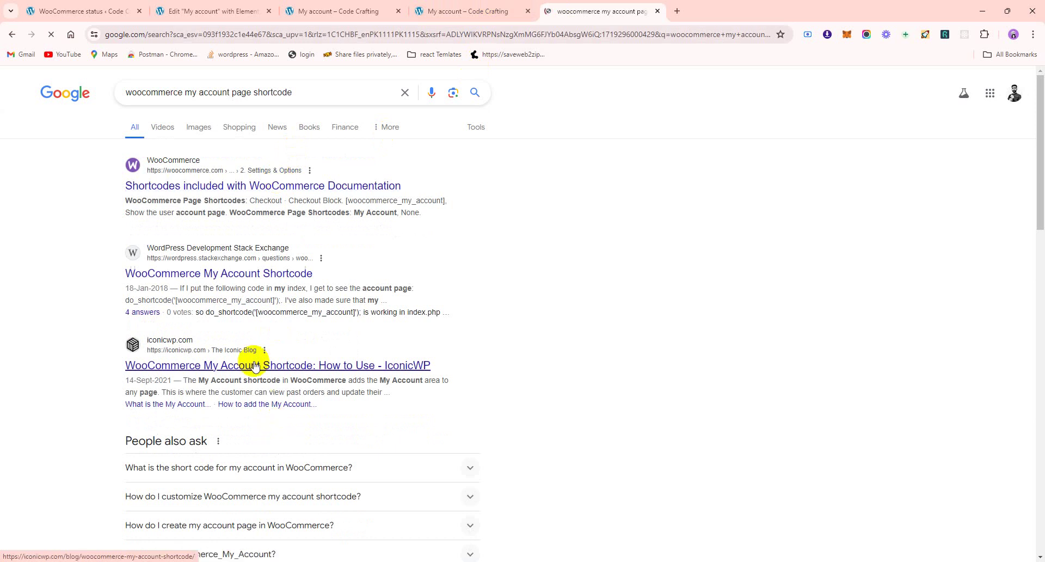
pyautogui.doubleClick(270, 311)
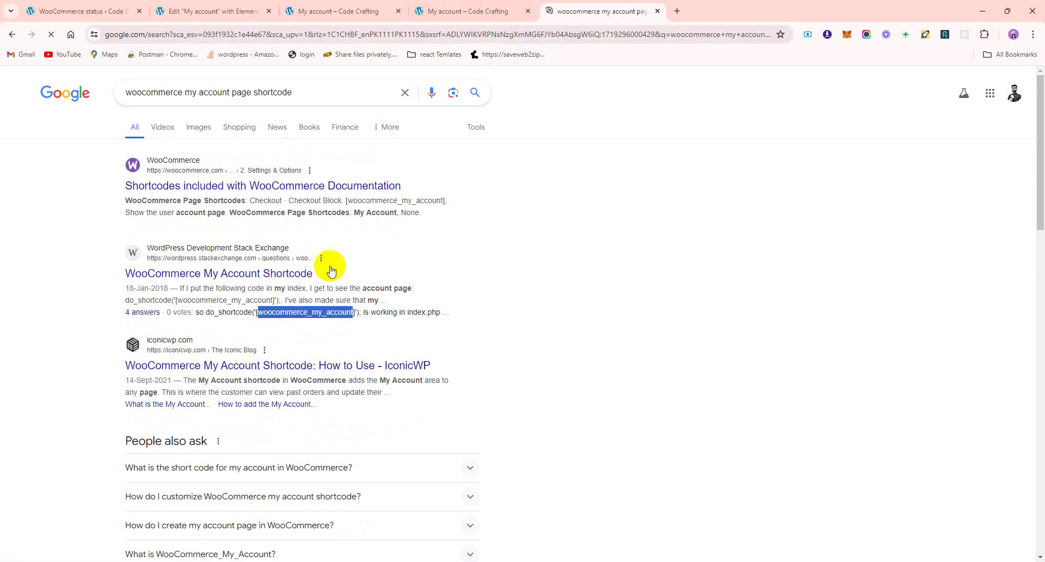
# Step: Replace the Shortcode widget's content in the Elementor editor with [woocommerce_my_account] and update the page
pyautogui.click(457, 9)
pyautogui.click(340, 9)
pyautogui.click(212, 11)
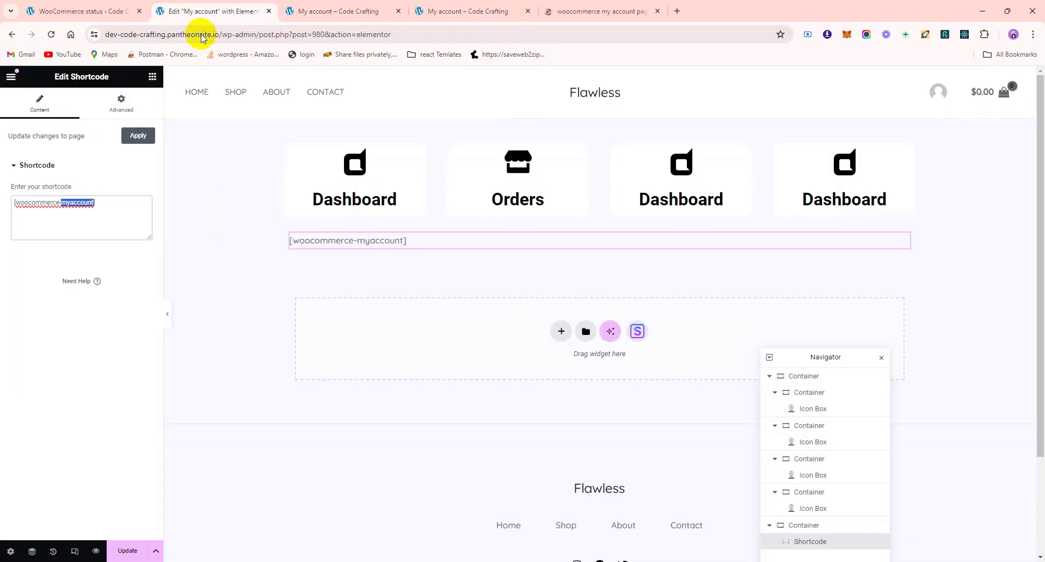
pyautogui.click(54, 202)
pyautogui.hotkey('ctrl', 'a')
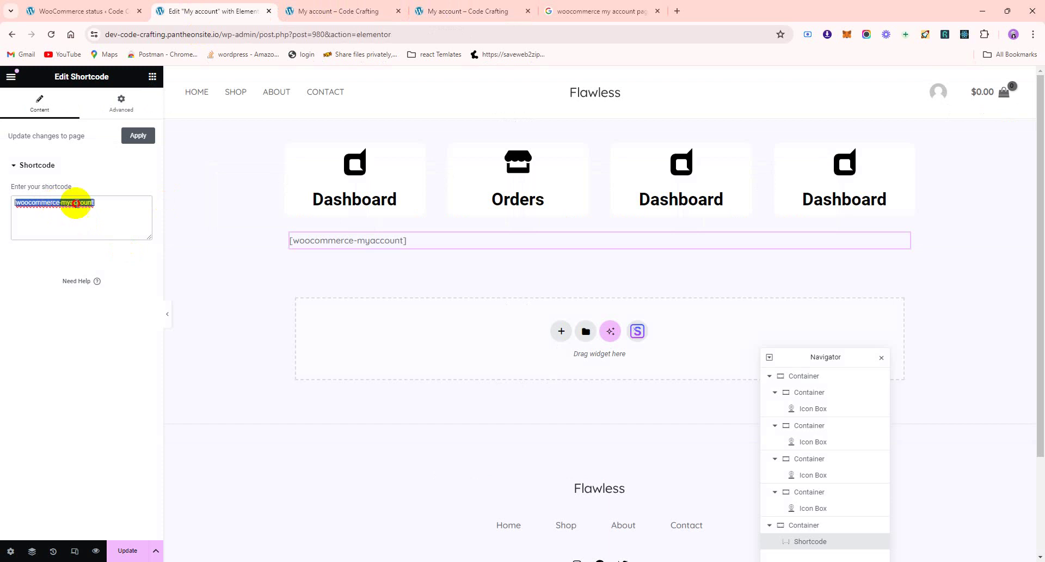
pyautogui.write('[')
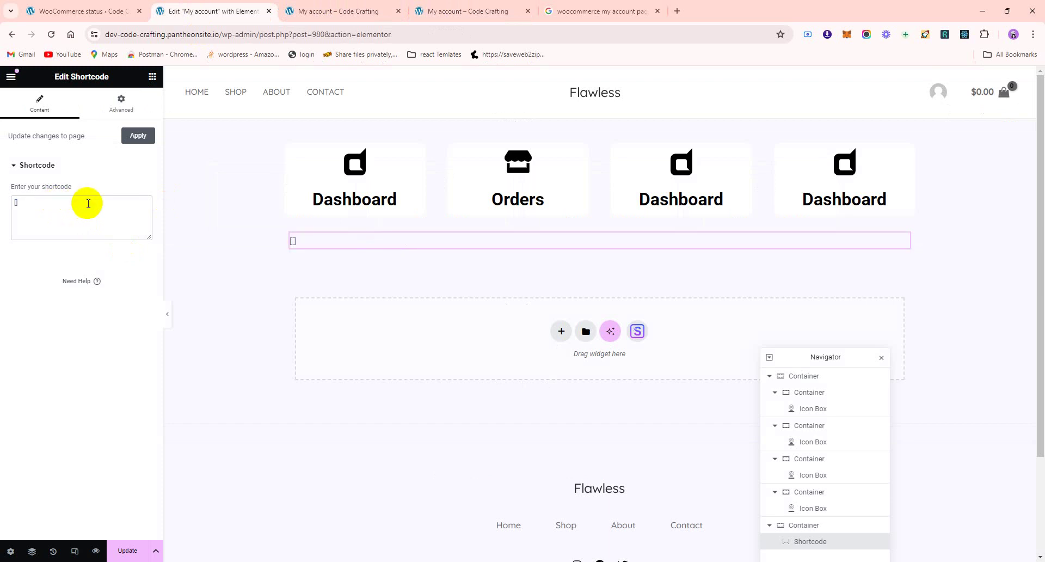
pyautogui.press('super+v')
pyautogui.press('Return')
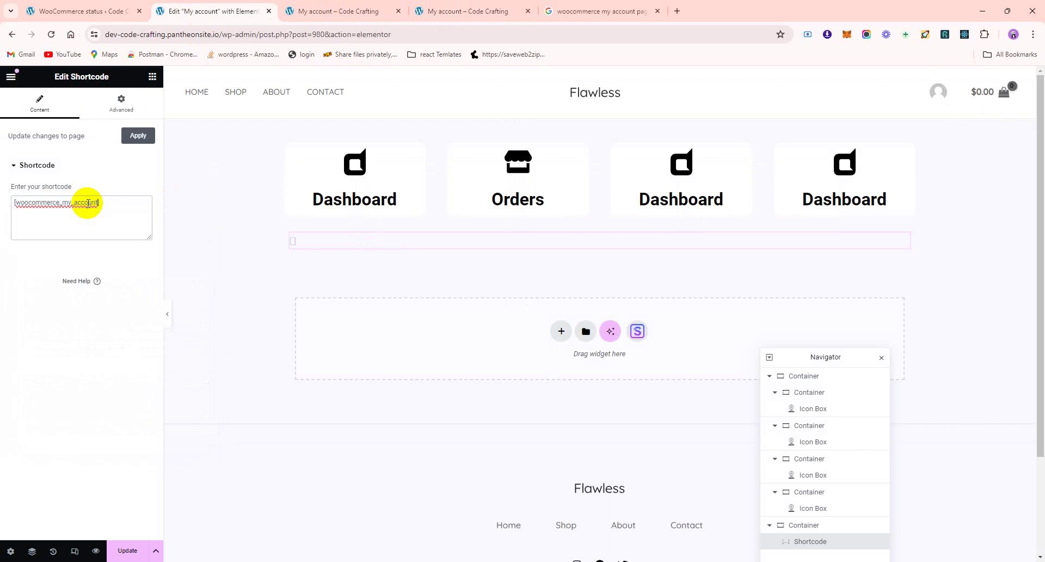
pyautogui.click(121, 550)
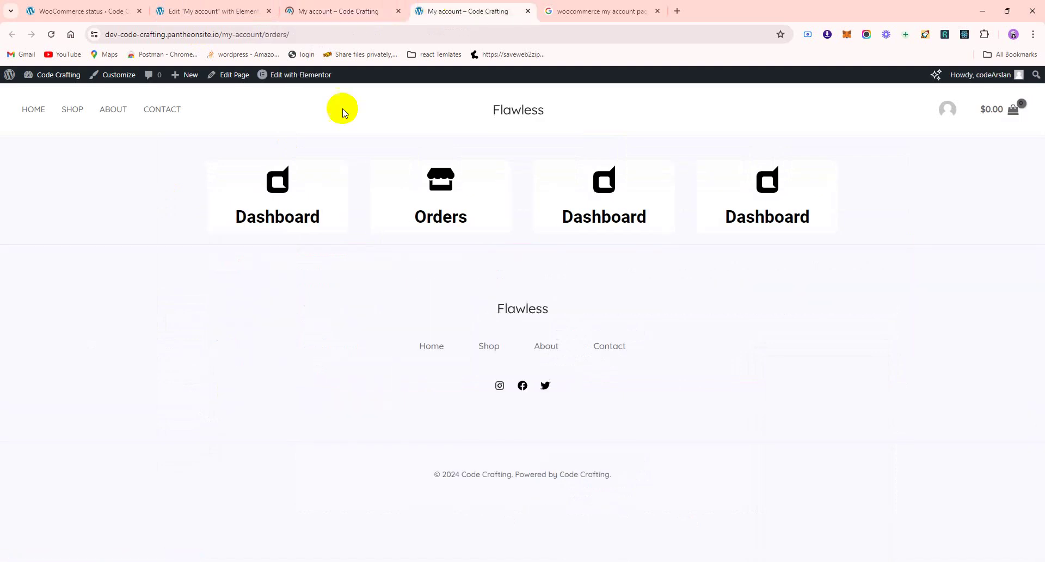
# Step: Reload the orders endpoint page, inspect the default account menu and select its woocommerce-MyAccount-navigation nav element in a widened inspector
pyautogui.click(51, 35)
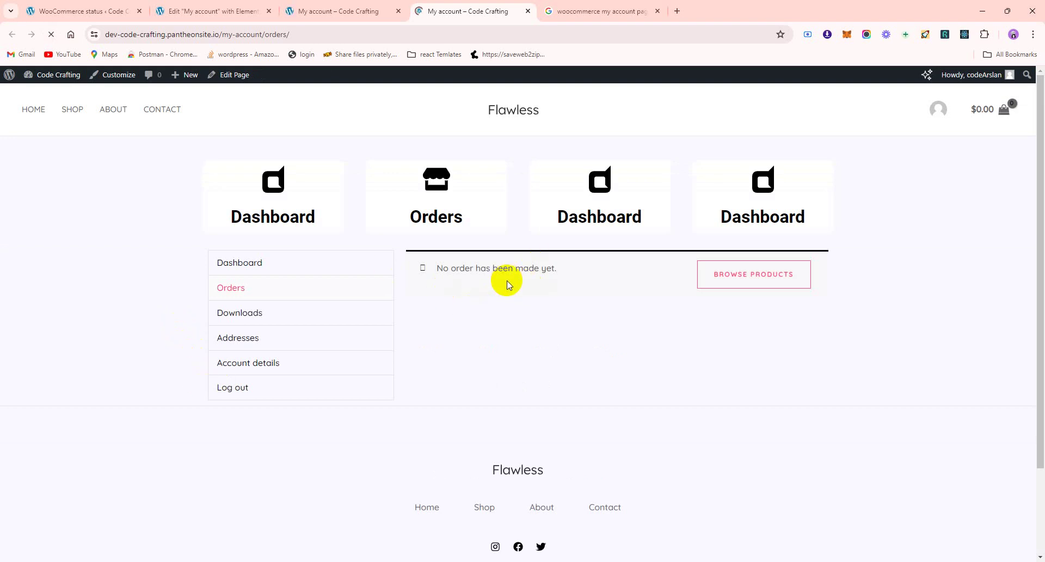
pyautogui.rightClick(333, 260)
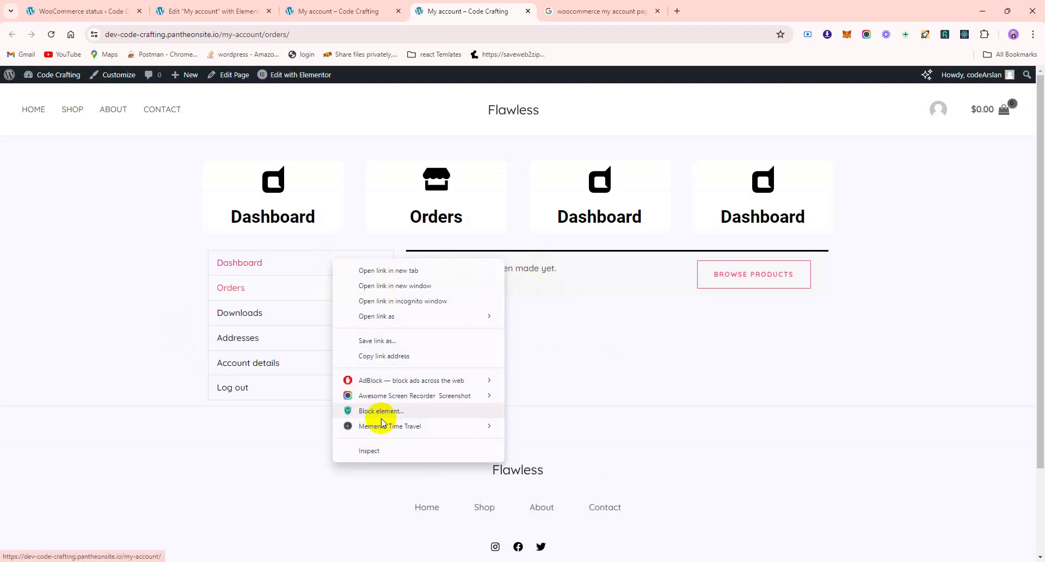
pyautogui.click(374, 452)
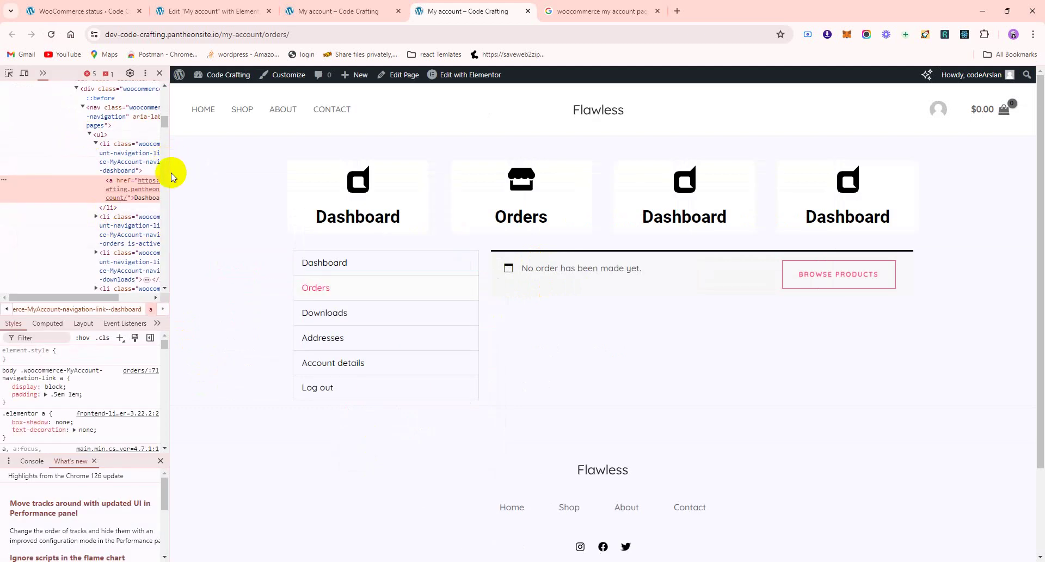
pyautogui.moveTo(171, 172); pyautogui.dragTo(283, 172)
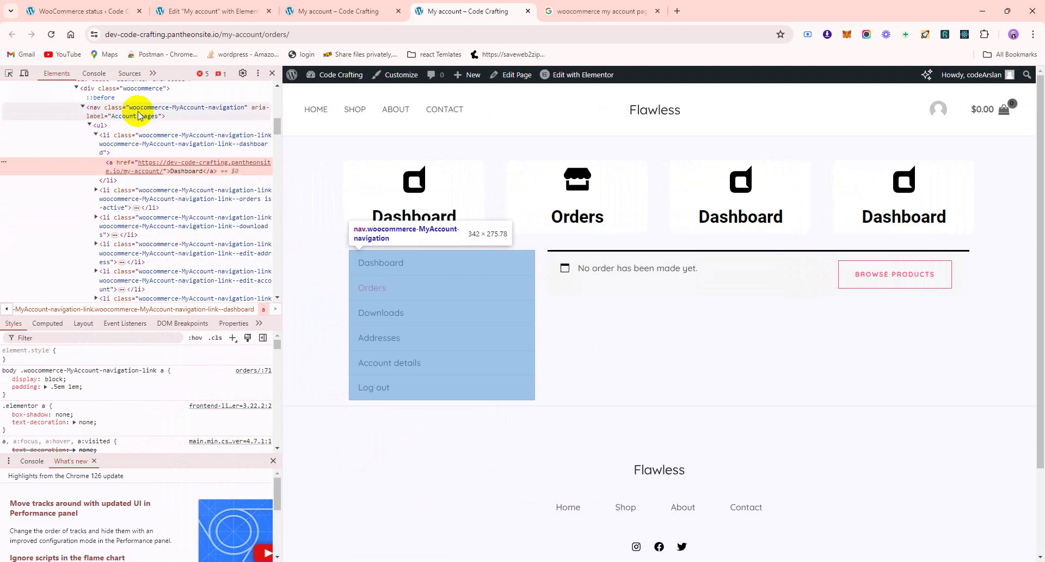
pyautogui.click(138, 115)
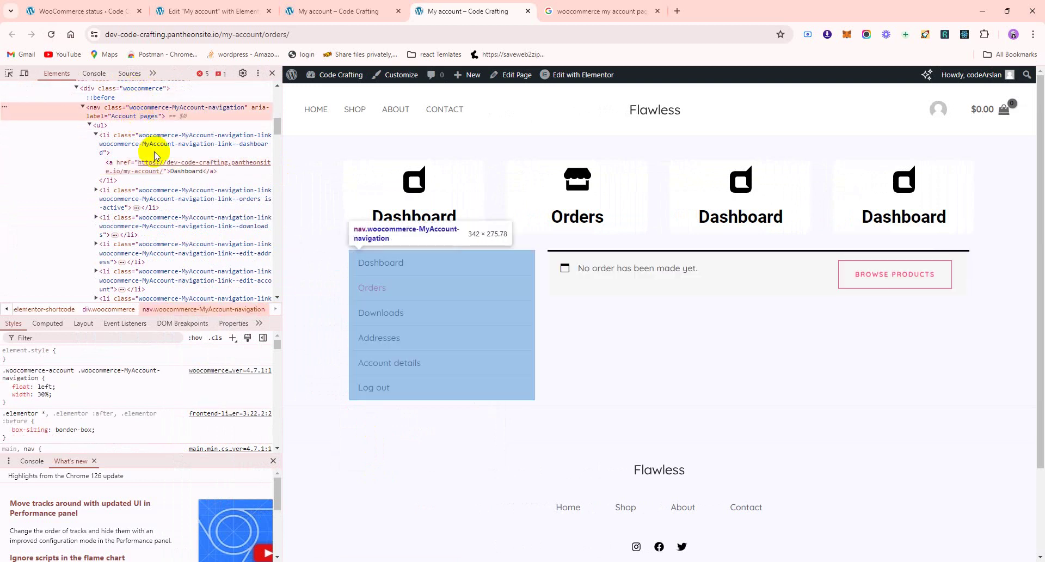
# Step: Add a new inspector style rule for nav.woocommerce-MyAccount-navigation with width set to 0% !important
pyautogui.click(233, 338)
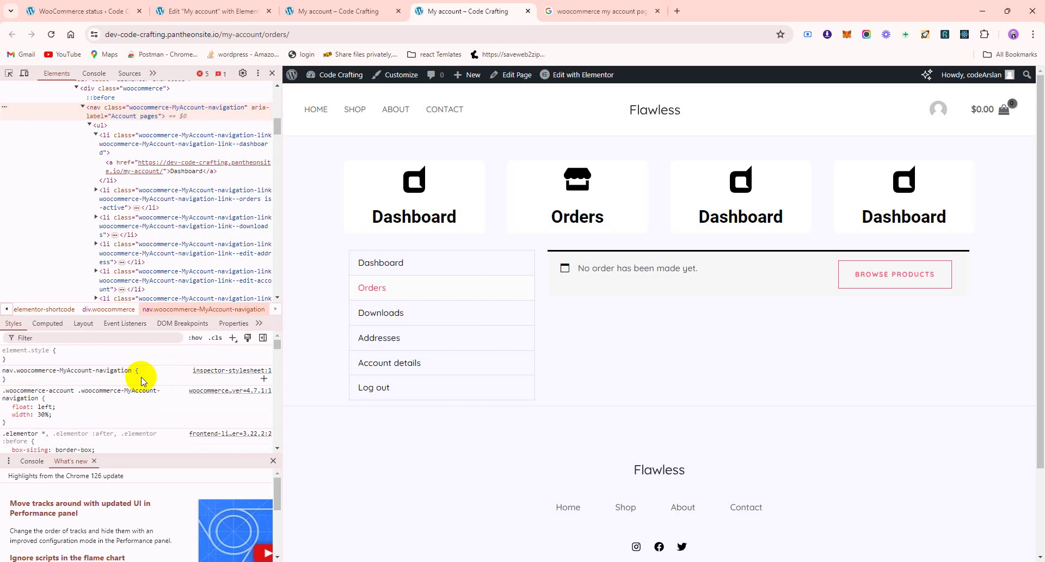
pyautogui.press('Return')
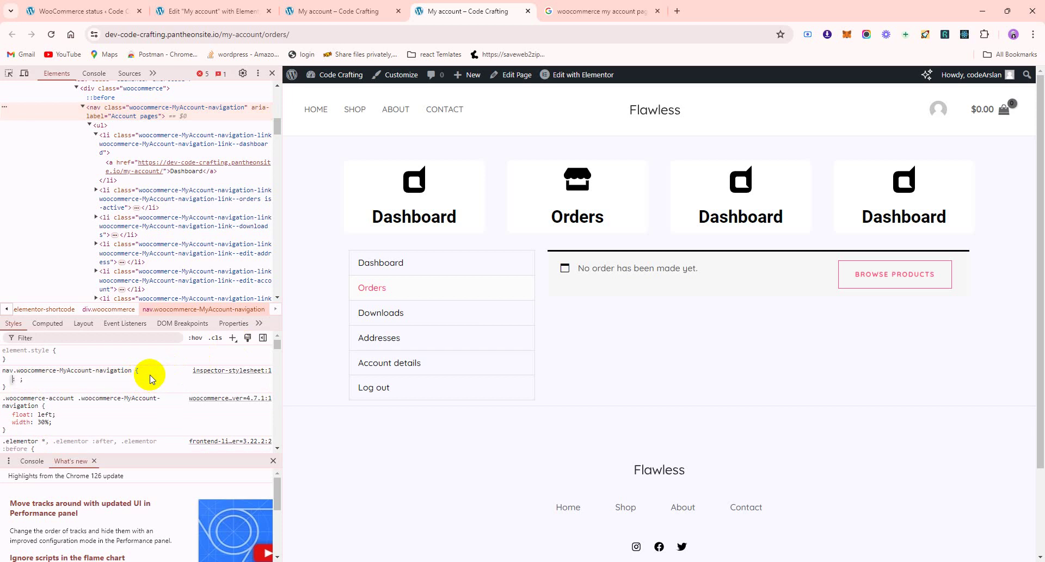
pyautogui.write('width')
pyautogui.press('Tab')
pyautogui.write('0 %')
pyautogui.press('BackSpace')
pyautogui.press('BackSpace')
pyautogui.write('% !imp')
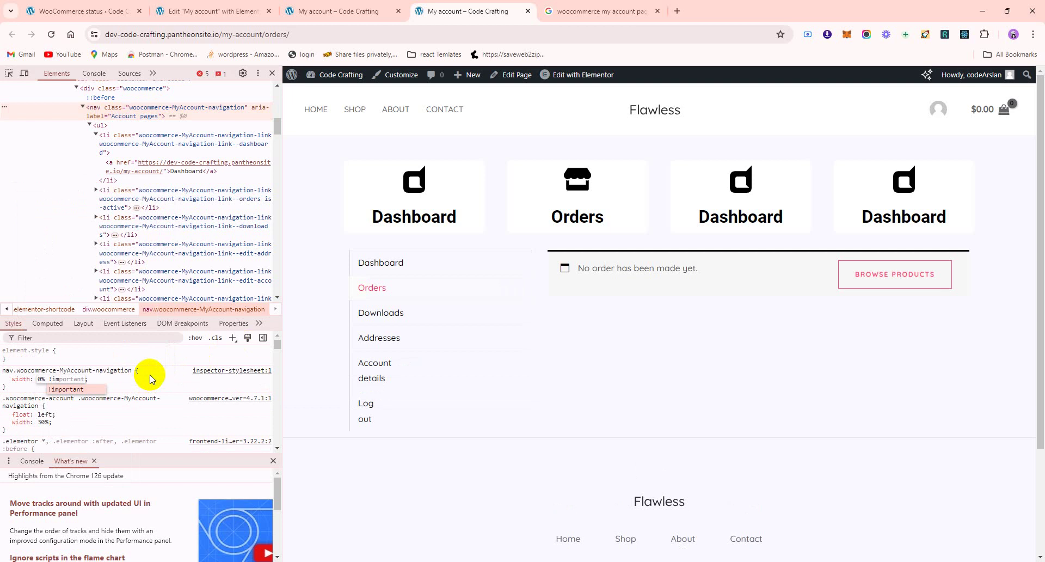
pyautogui.press('Return')
# Step: Add display: none to the account navigation's new style rule
pyautogui.write('dis')
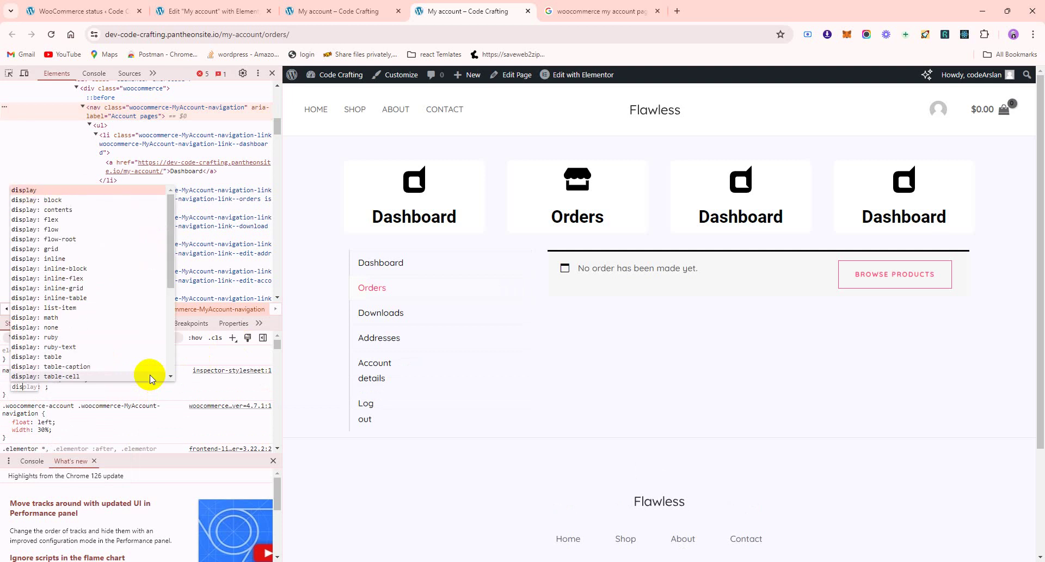
pyautogui.press('Return')
pyautogui.write('none')
pyautogui.press('Return')
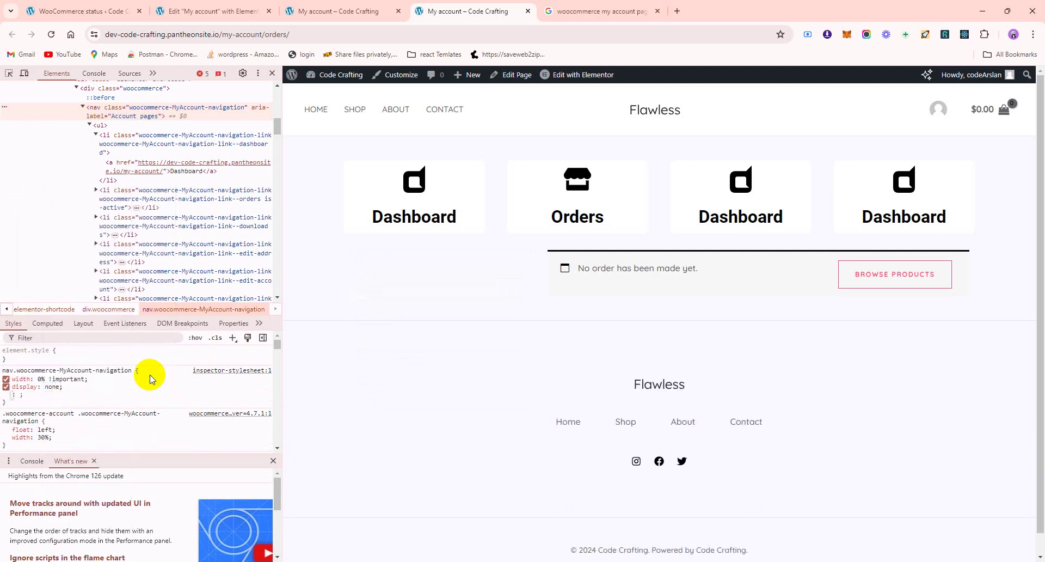
# Step: Remove the width declaration from the account navigation's new rule and copy the remaining rule
pyautogui.click(6, 378)
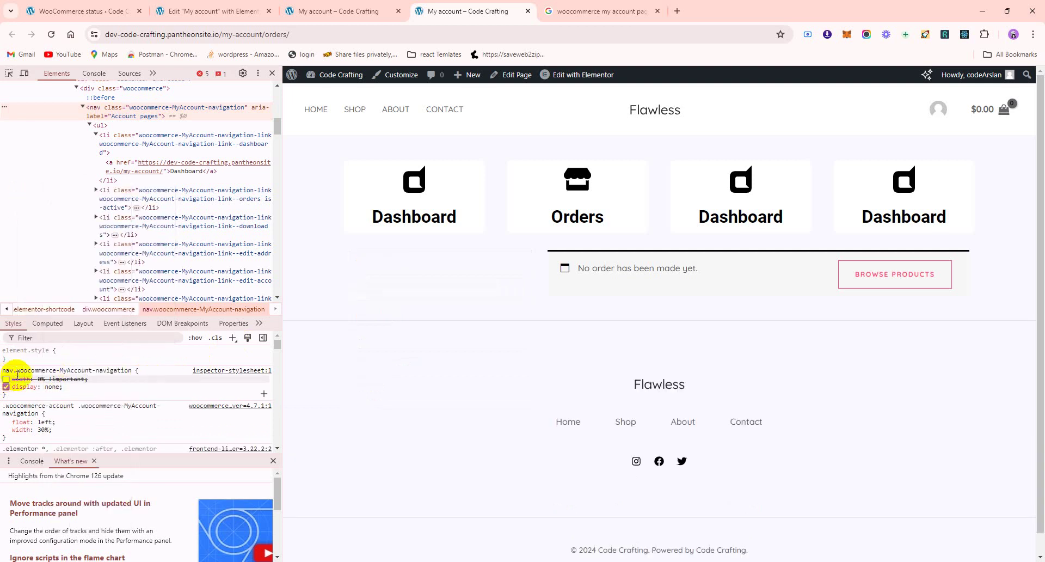
pyautogui.click(21, 379)
pyautogui.press('BackSpace')
pyautogui.press('Return')
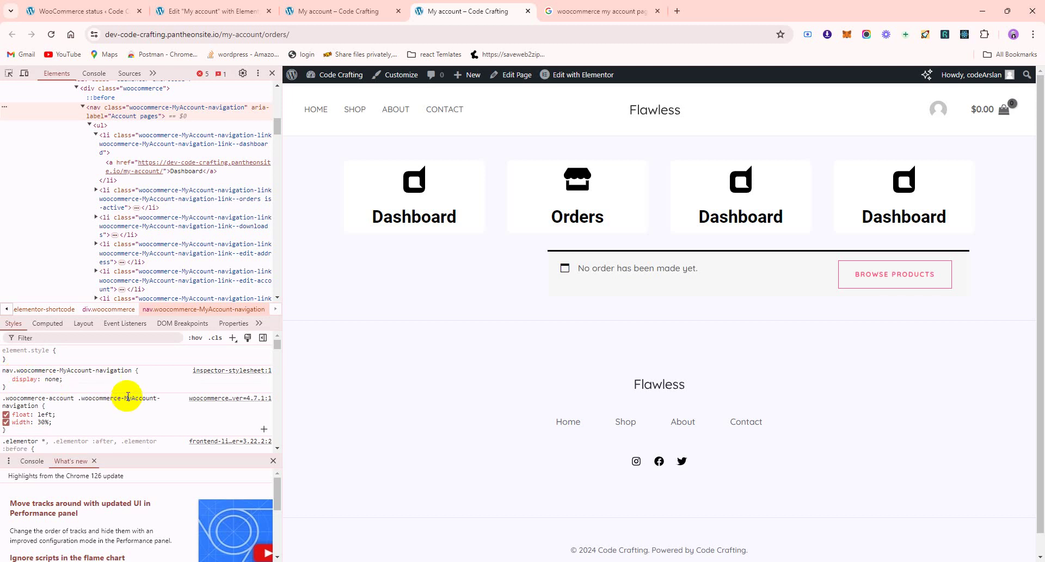
pyautogui.rightClick(112, 386)
pyautogui.click(145, 268)
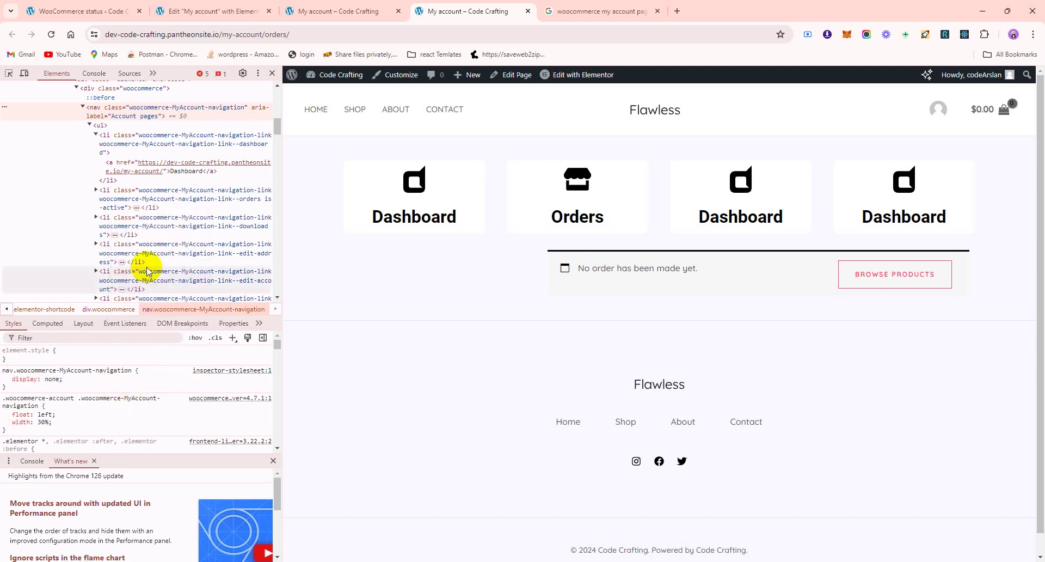
# Step: Open the theme customizer in a new tab and paste the nav.woocommerce-MyAccount-navigation display: none rule into Additional CSS
pyautogui.middleClick(397, 75)
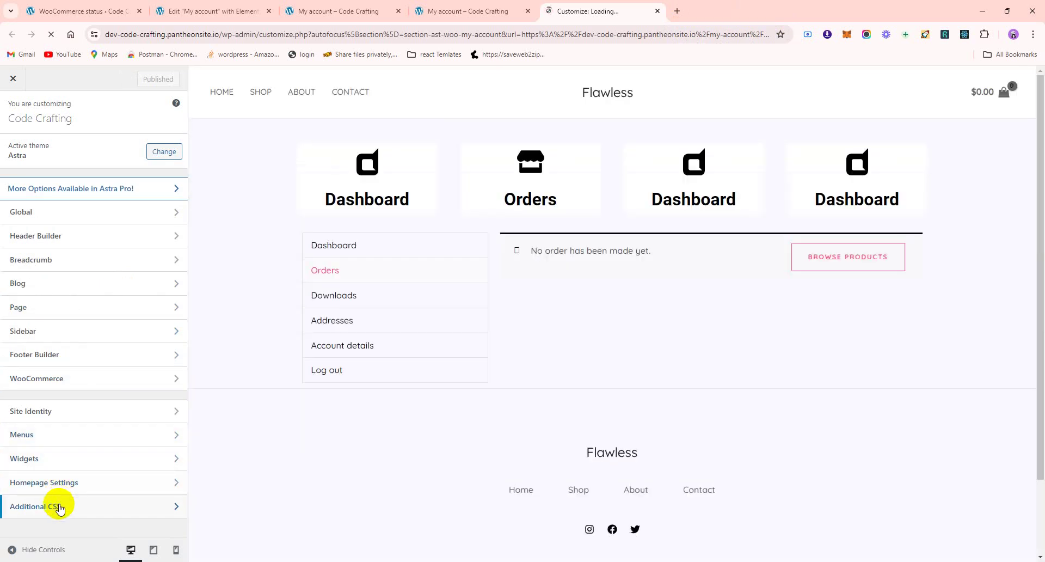
pyautogui.click(59, 508)
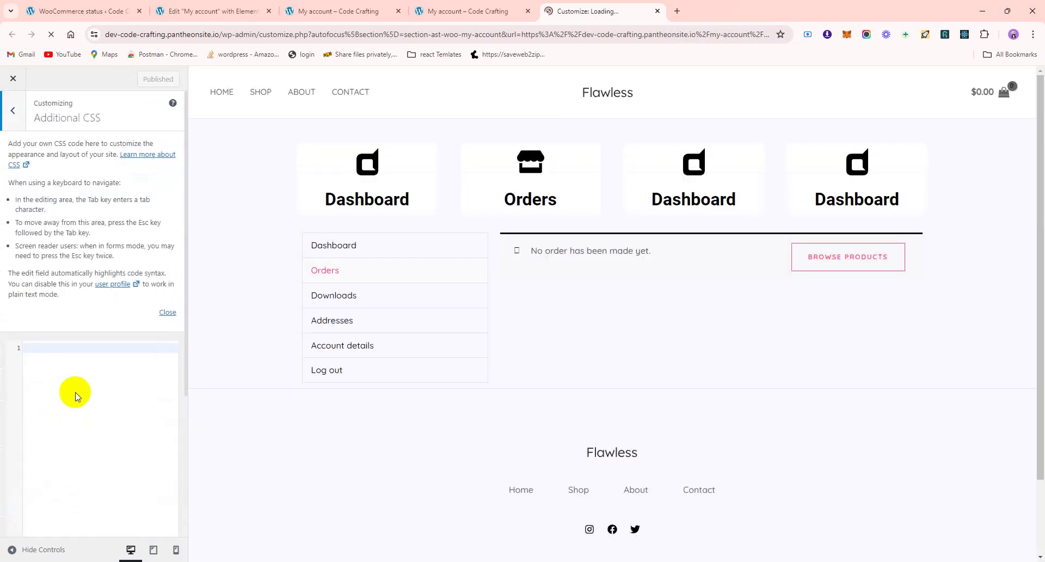
pyautogui.click(163, 314)
pyautogui.click(106, 346)
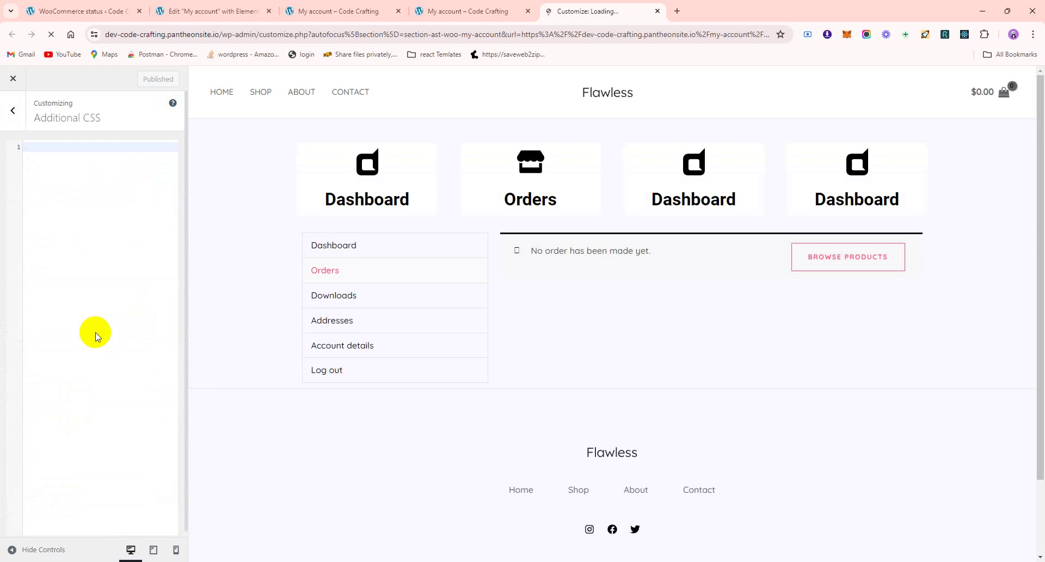
pyautogui.write('nav.woocommerce-MyAccount-navigation {     display: none; }')
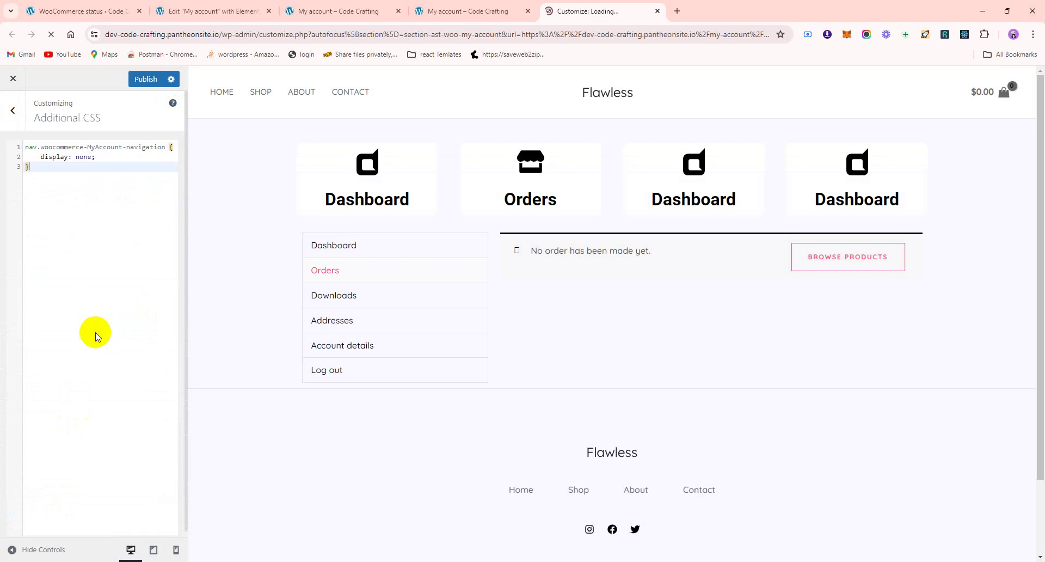
# Step: Add !important to the display: none declaration in Additional CSS and publish the customization
pyautogui.click(113, 156)
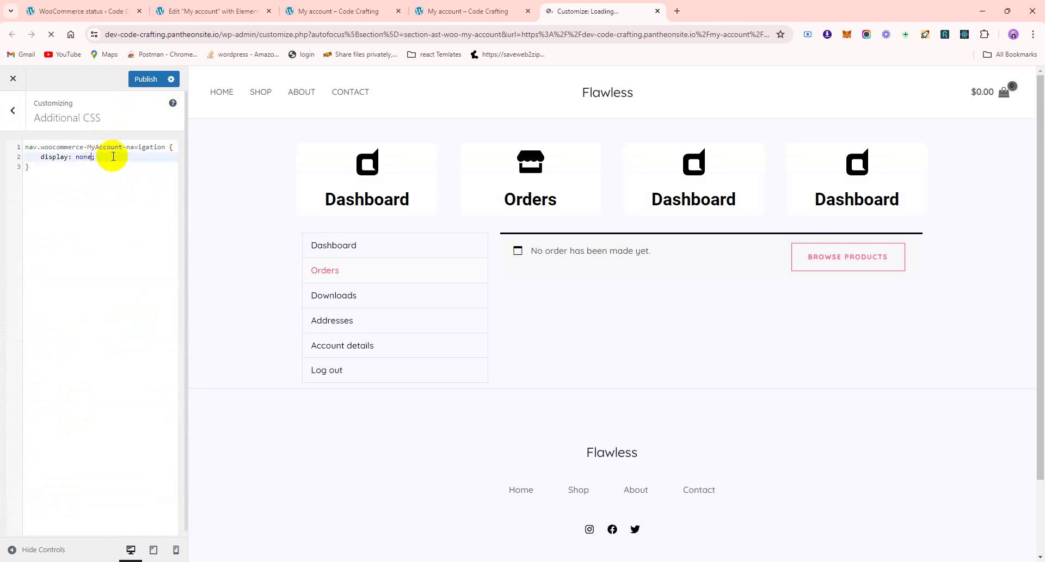
pyautogui.write('!imp')
pyautogui.press('Return')
pyautogui.click(143, 79)
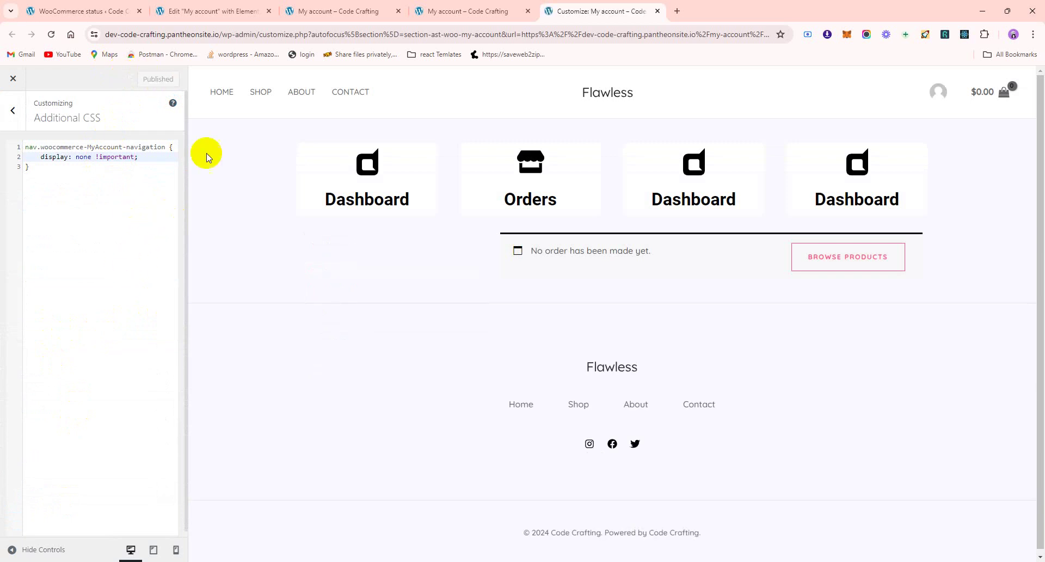
# Step: Back on the inspected orders page, select the woocommerce-MyAccount-content div and copy its float and width style rule
pyautogui.click(474, 11)
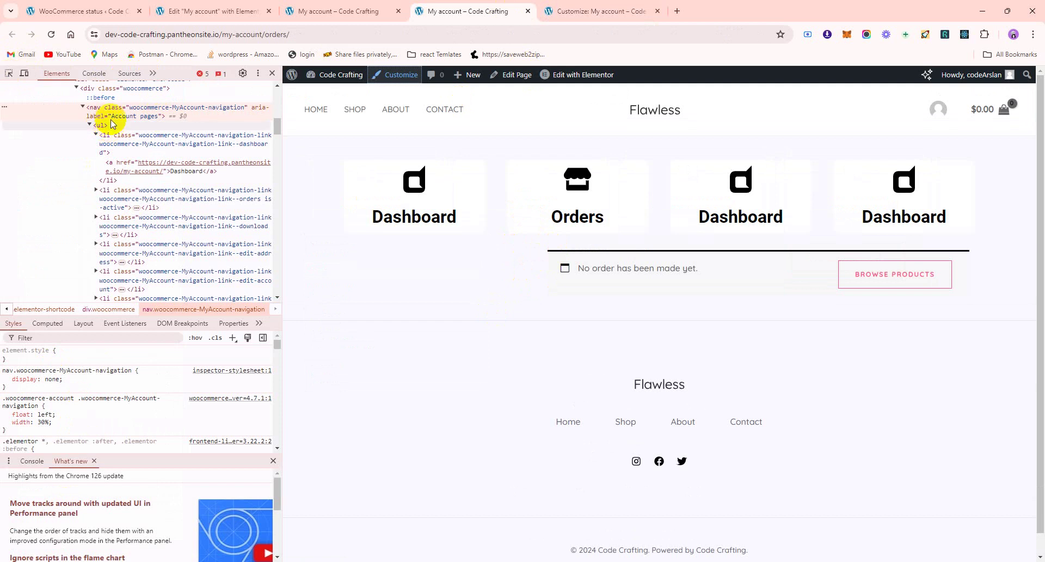
pyautogui.click(83, 107)
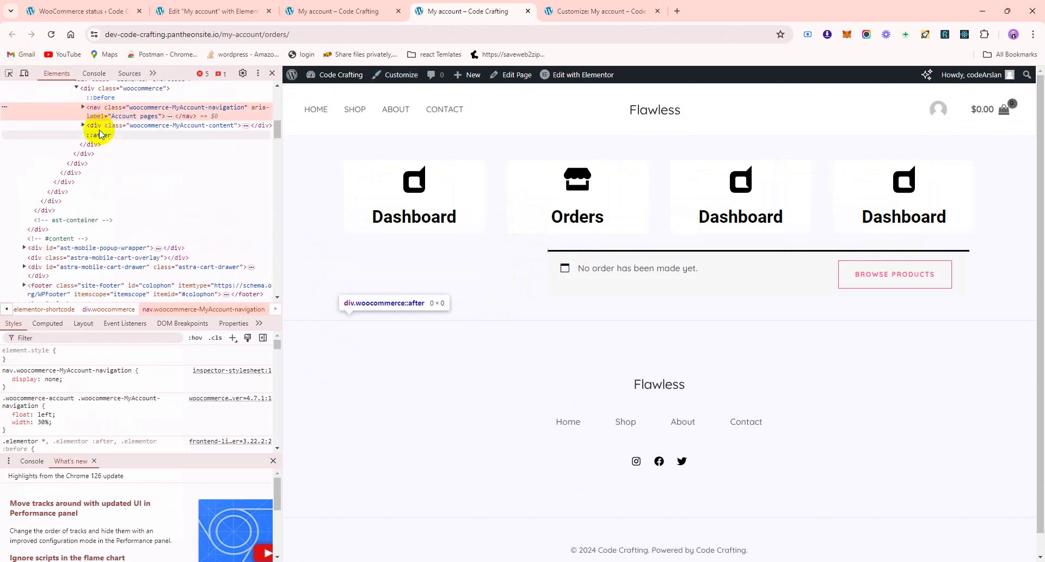
pyautogui.click(98, 126)
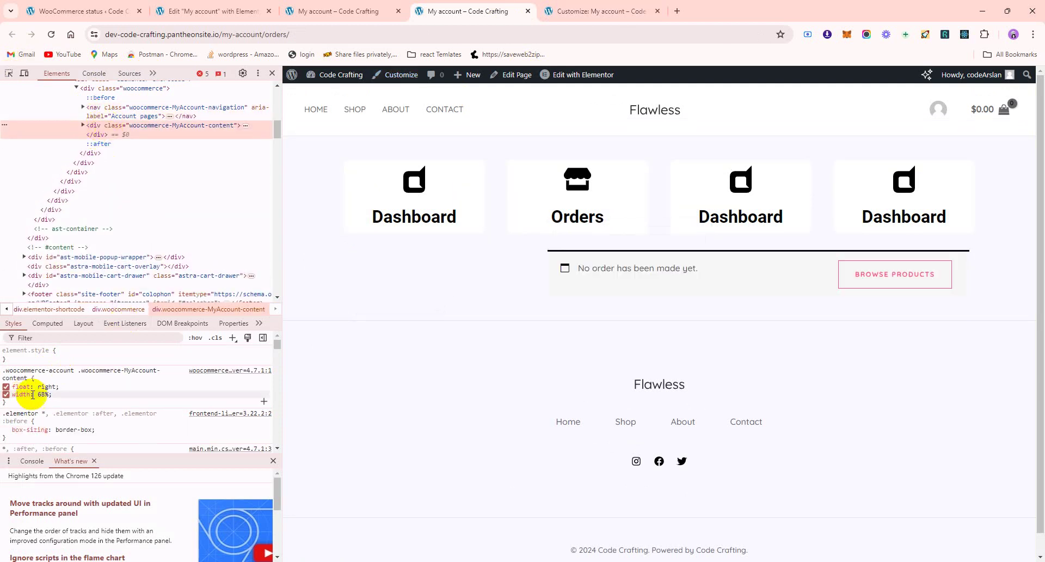
pyautogui.rightClick(170, 384)
pyautogui.click(229, 270)
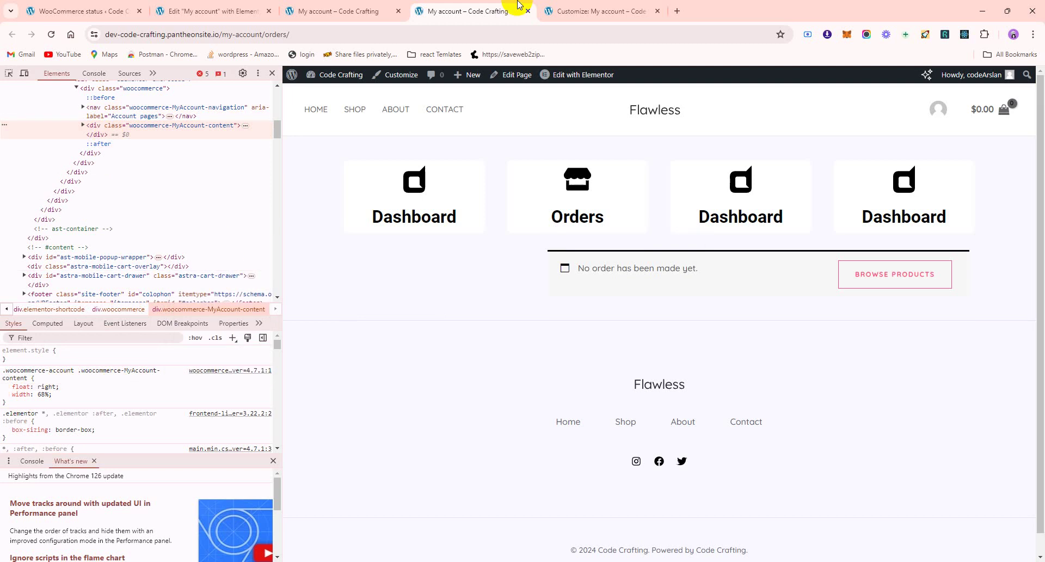
# Step: In the customizer's Additional CSS, paste the woocommerce-MyAccount-content rule below the navigation rule and delete its float declaration
pyautogui.click(561, 10)
pyautogui.click(81, 258)
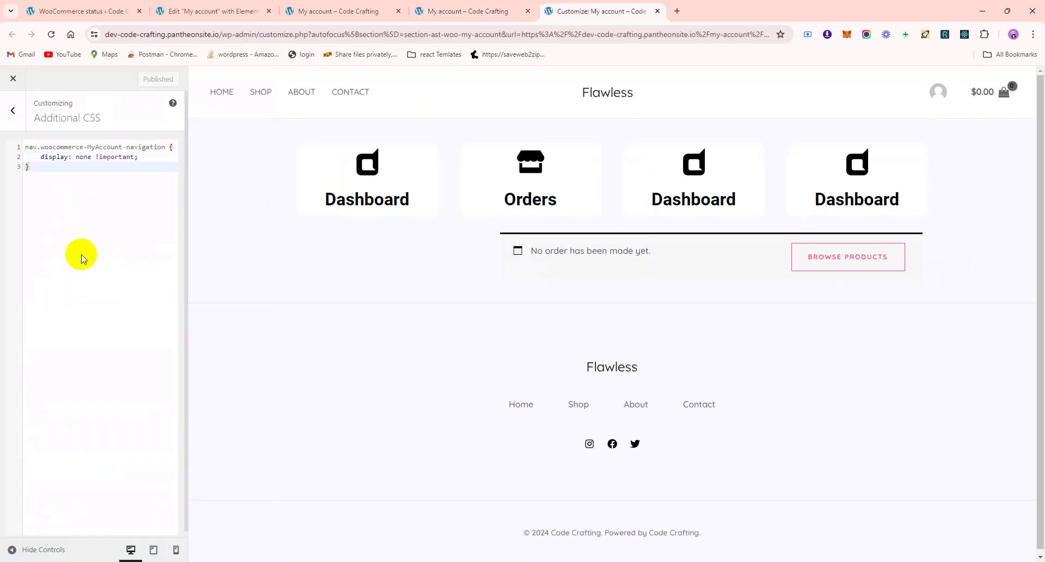
pyautogui.press('Return')
pyautogui.hotkey('ctrl', 'v')
pyautogui.doubleClick(75, 196)
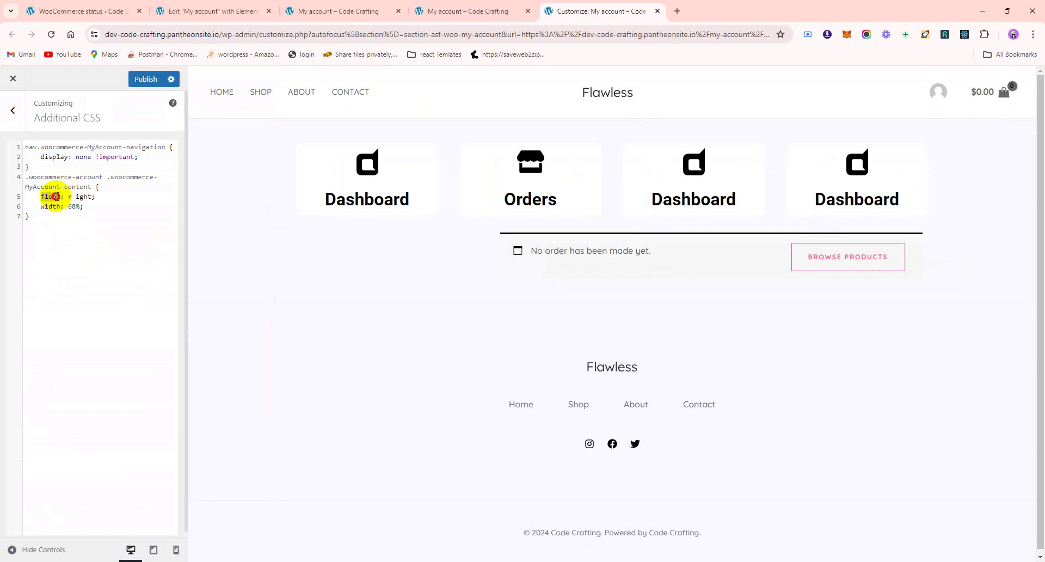
pyautogui.press('BackSpace')
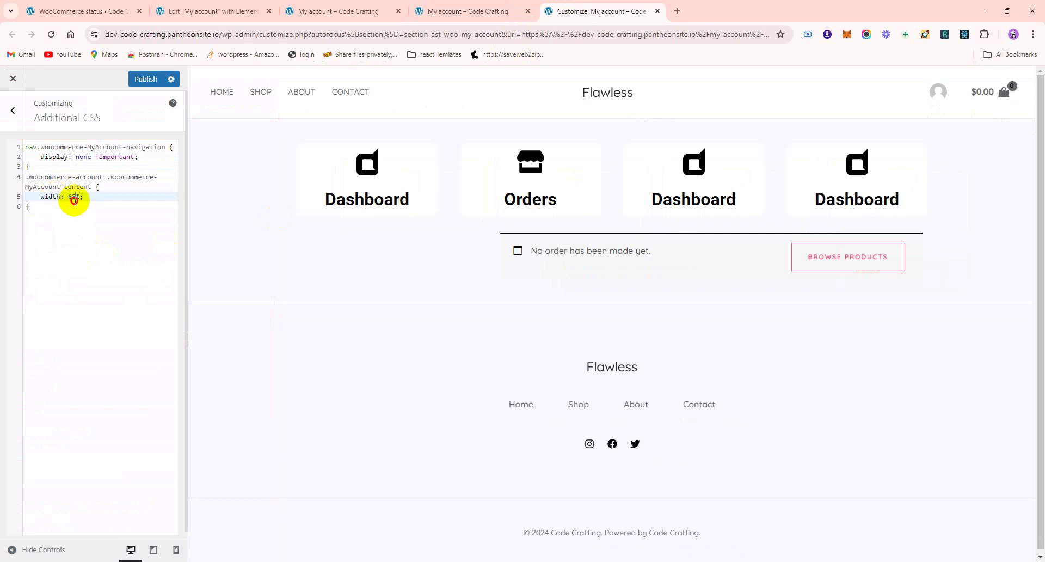
# Step: Set the woocommerce-MyAccount-content width to 100% !important and publish the customization
pyautogui.moveTo(74, 198); pyautogui.dragTo(84, 197)
pyautogui.press('Left')
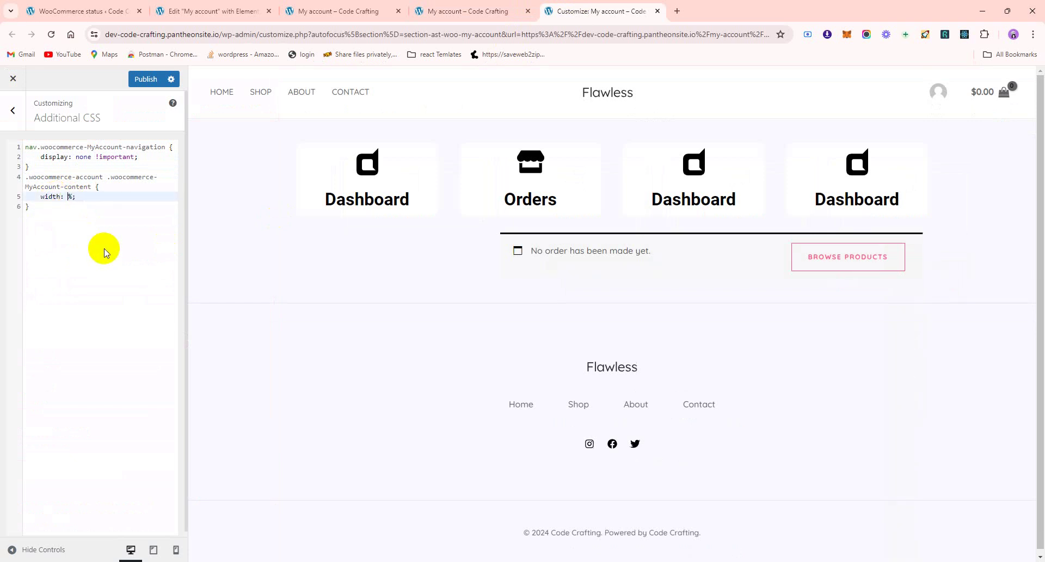
pyautogui.write('100%')
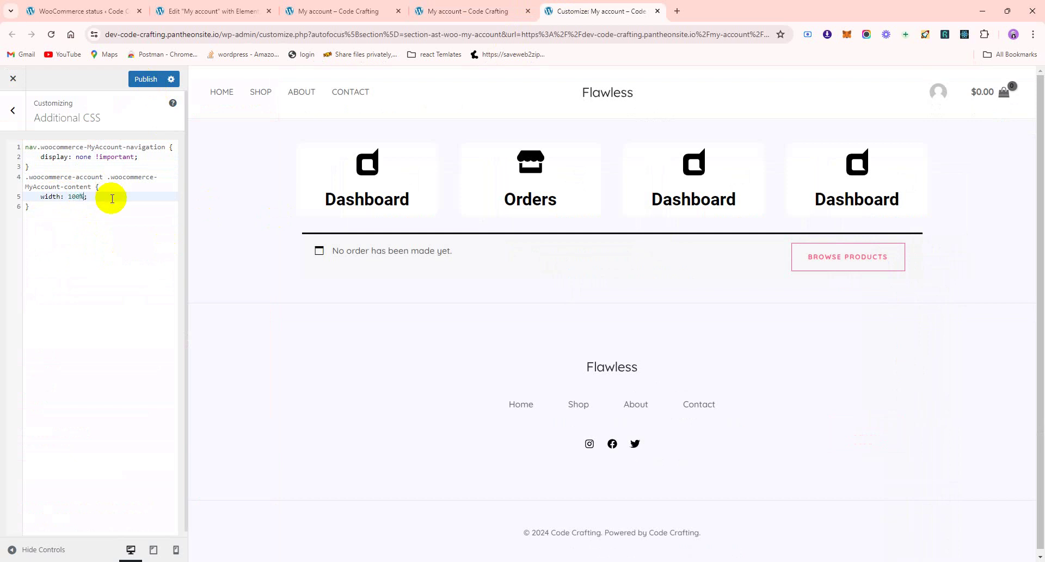
pyautogui.write(' !im')
pyautogui.press('Return')
pyautogui.click(145, 79)
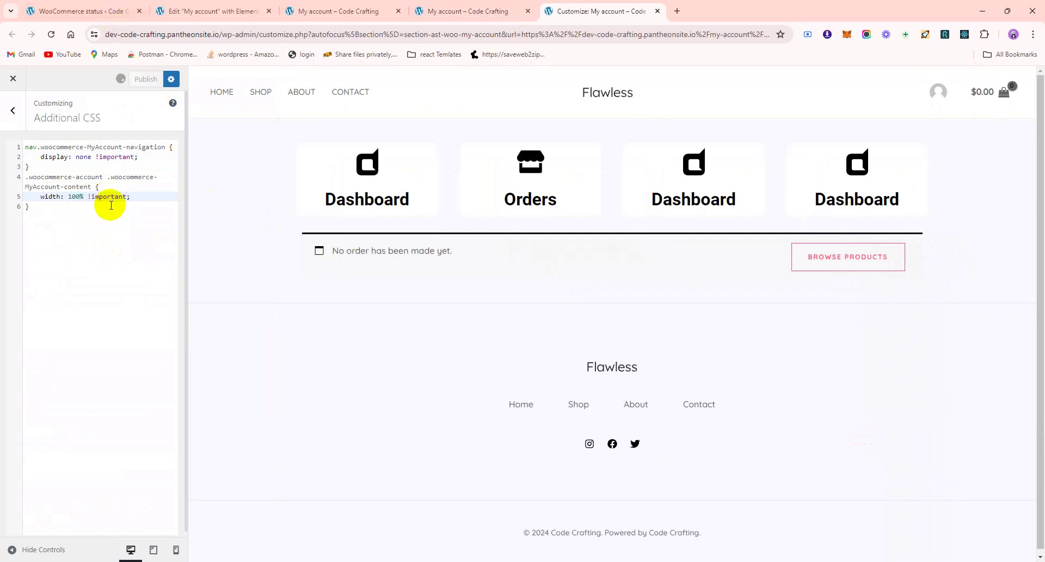
# Step: Reload the orders page to check the content width and close the developer tools
pyautogui.click(488, 7)
pyautogui.click(473, 33)
pyautogui.press('Return')
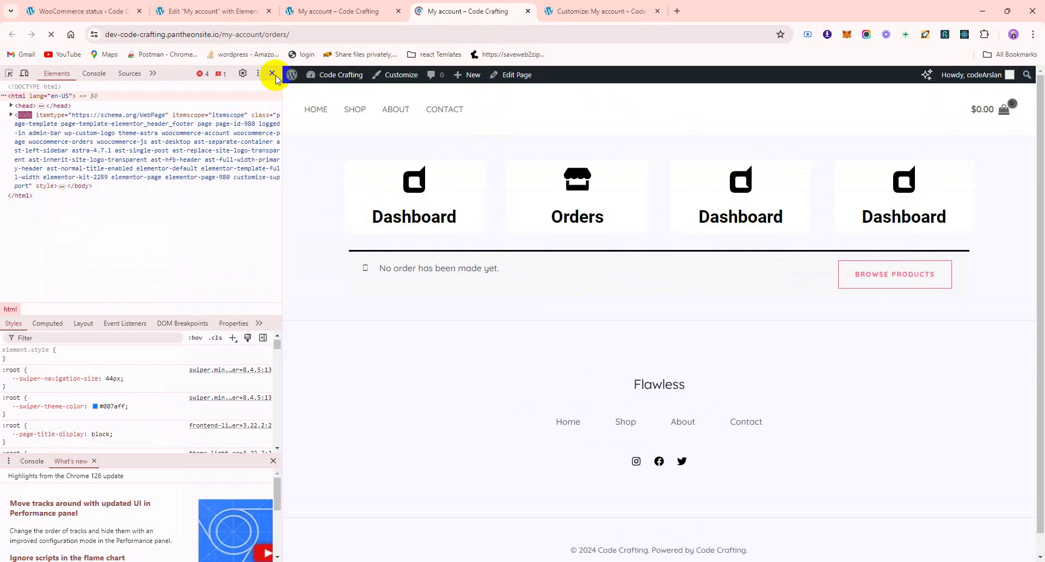
pyautogui.click(272, 73)
# Step: In the WordPress admin, open WooCommerce's Advanced settings and select the Downloads slug among the account endpoints
pyautogui.click(305, 11)
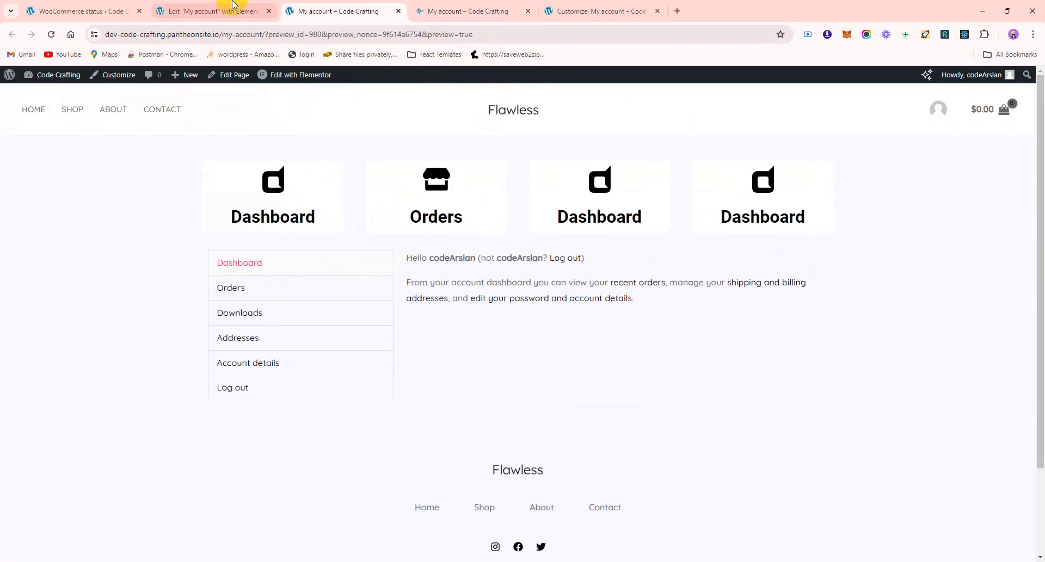
pyautogui.click(233, 7)
pyautogui.click(87, 11)
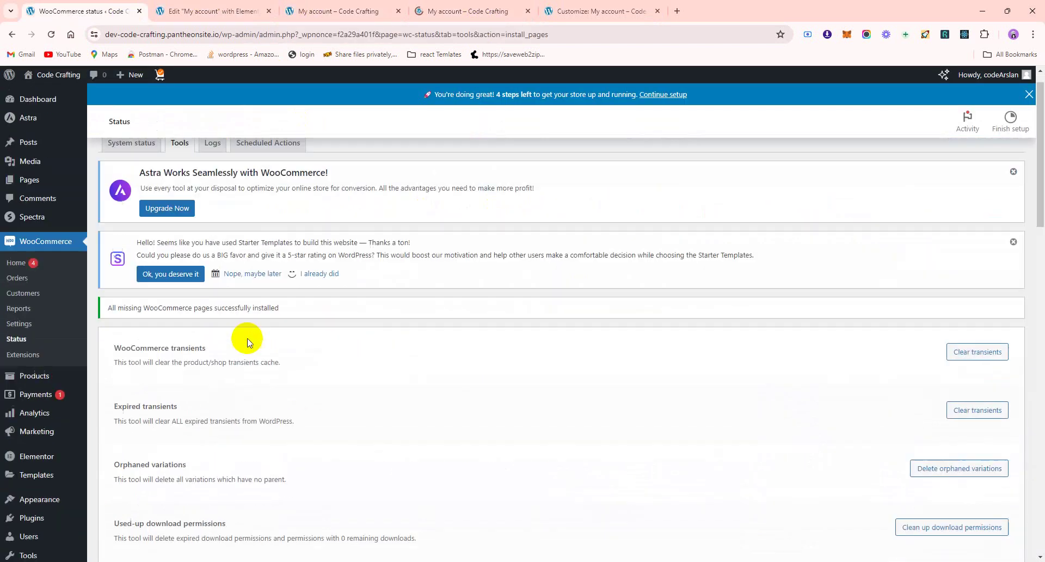
pyautogui.click(49, 323)
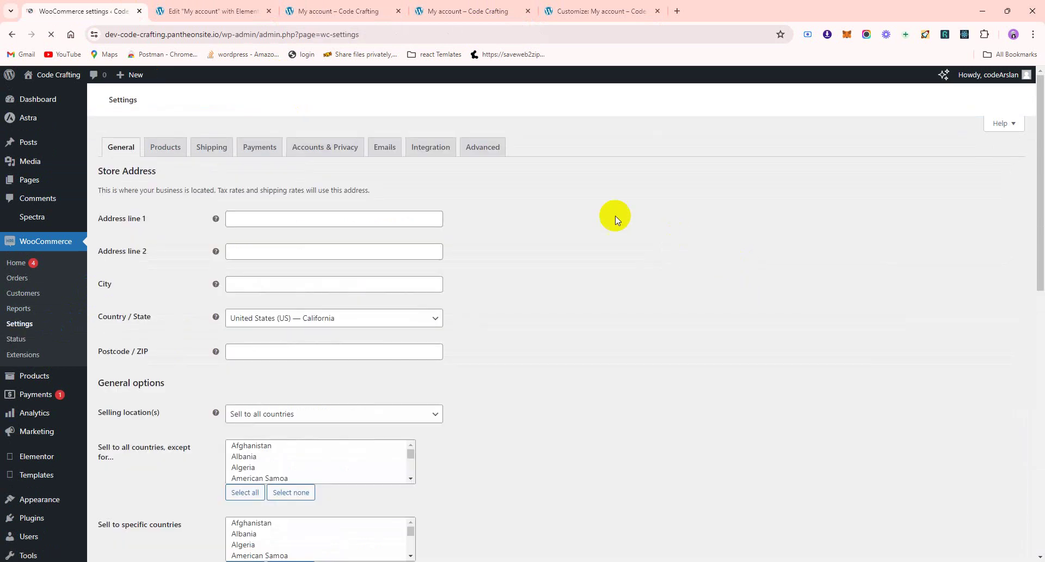
pyautogui.click(492, 148)
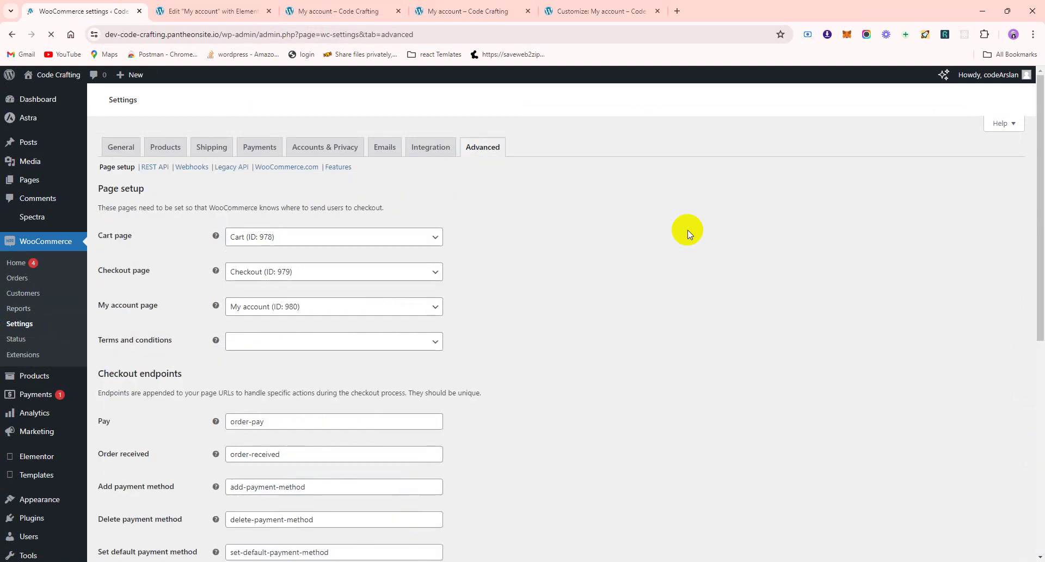
pyautogui.scroll(-7, 604, 305)
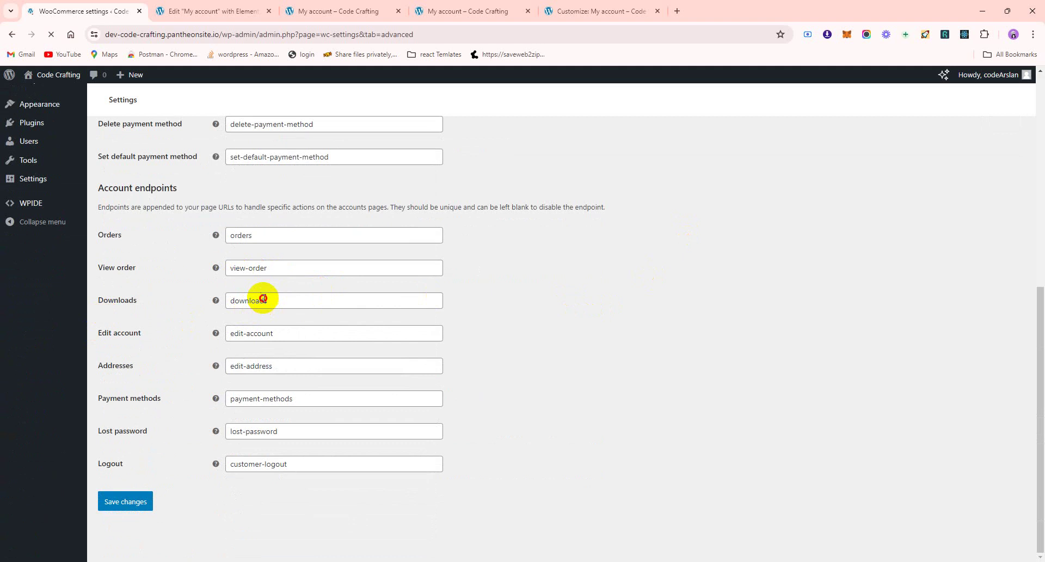
pyautogui.doubleClick(263, 300)
# Step: Back in the Elementor editor, change the third icon box's title to Downloads
pyautogui.click(495, 10)
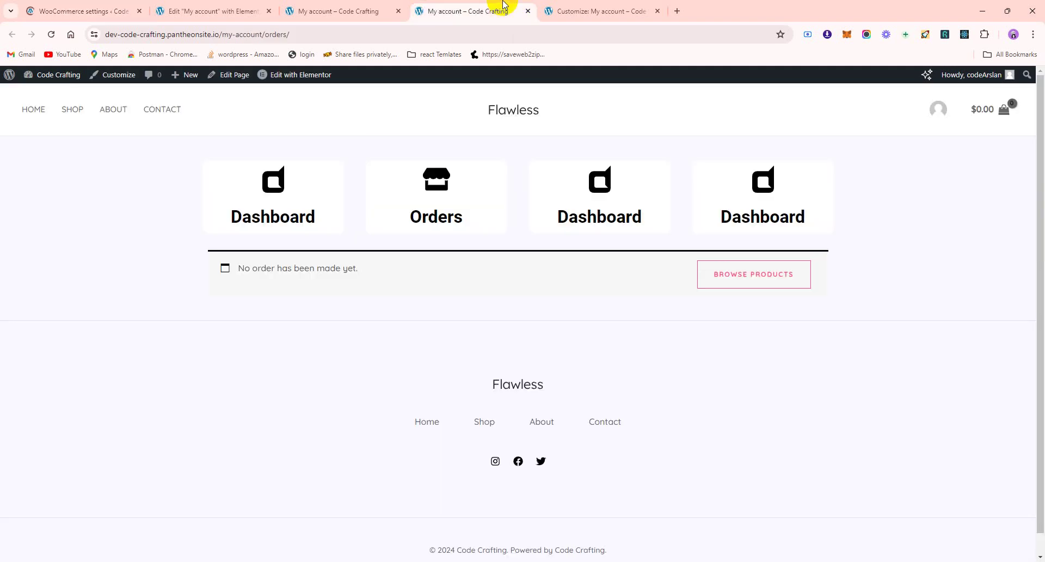
pyautogui.click(294, 9)
pyautogui.click(251, 4)
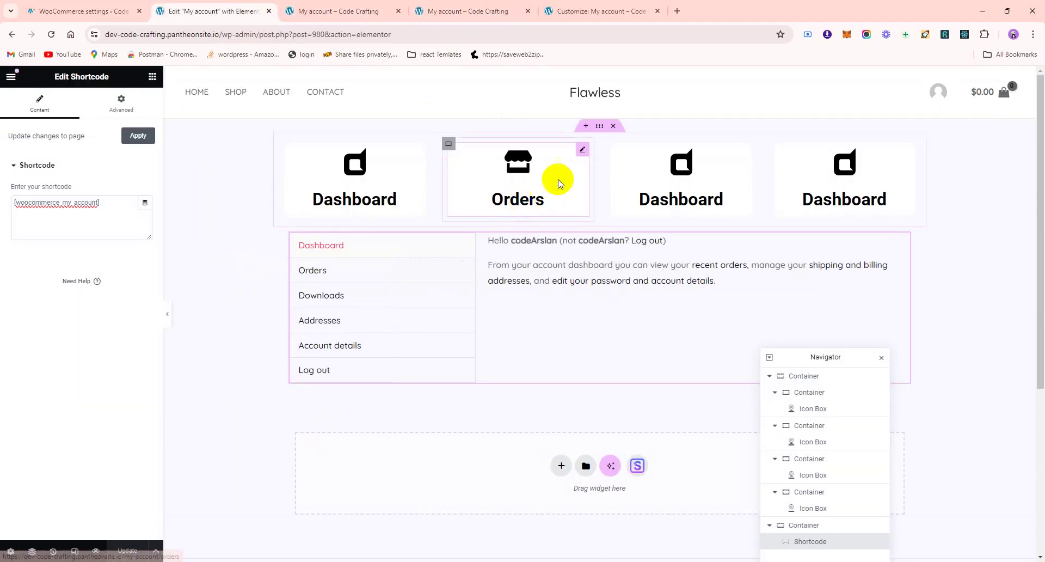
pyautogui.click(693, 180)
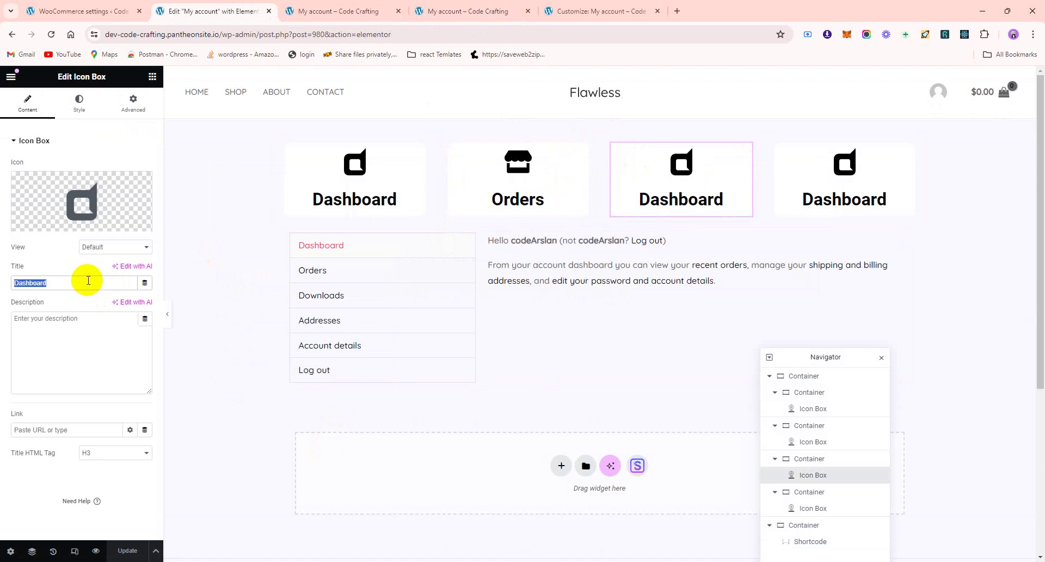
pyautogui.write('Downloads')
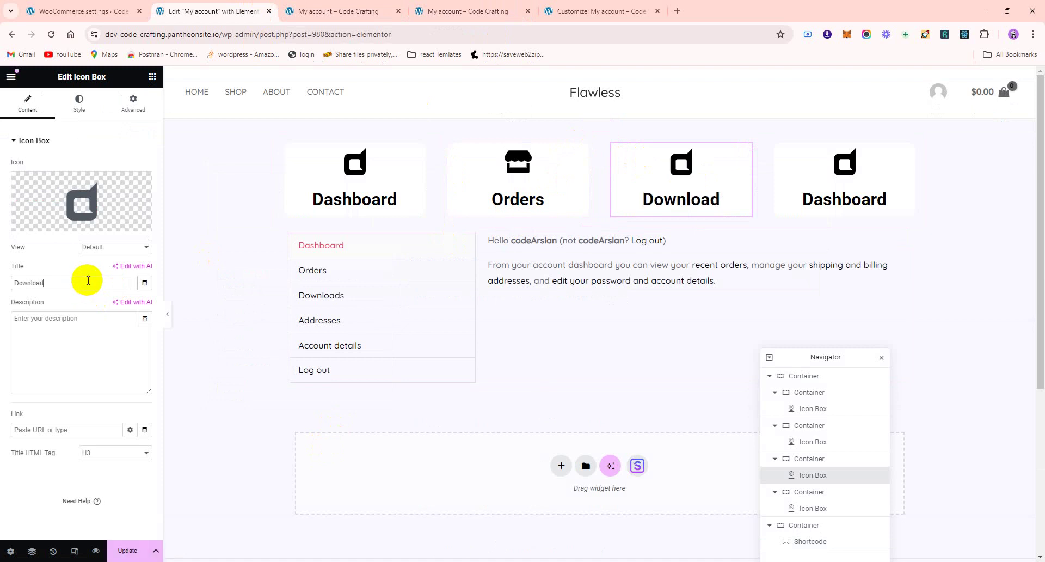
# Step: Give the Downloads icon box the Download icon found with "down" and link it to /my-account/downloads
pyautogui.click(82, 209)
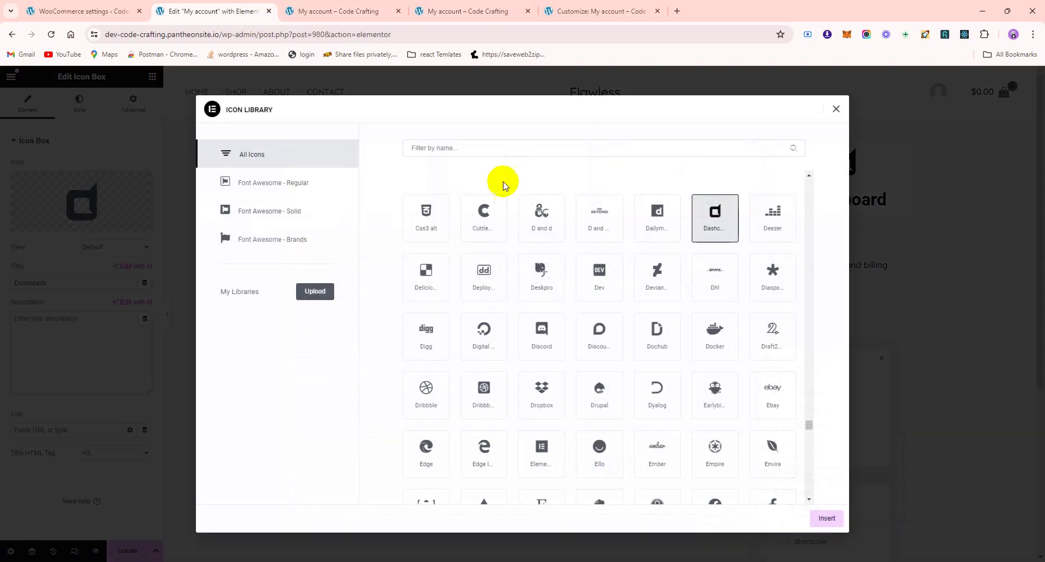
pyautogui.click(509, 145)
pyautogui.write('down')
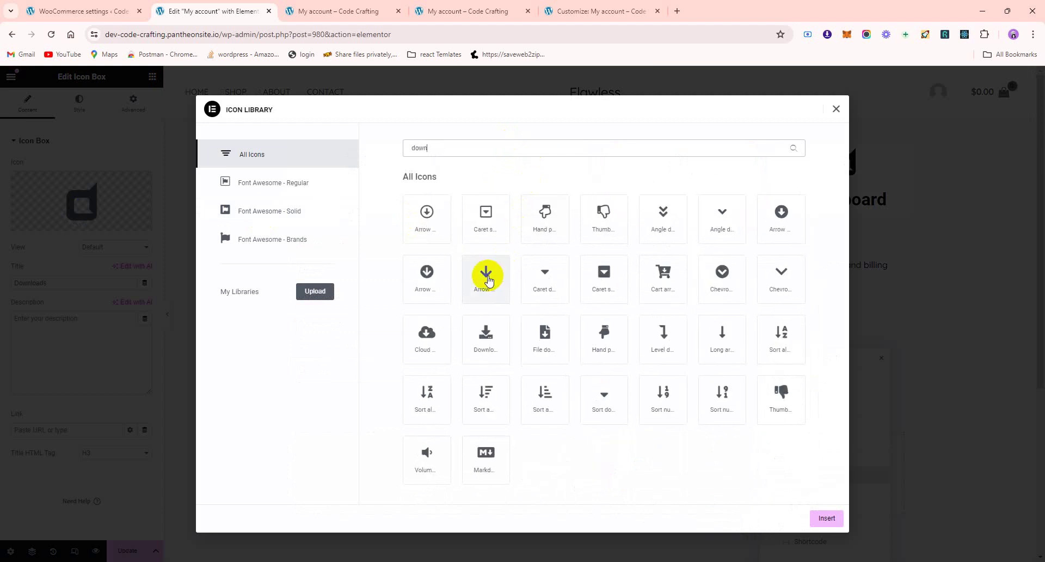
pyautogui.click(485, 337)
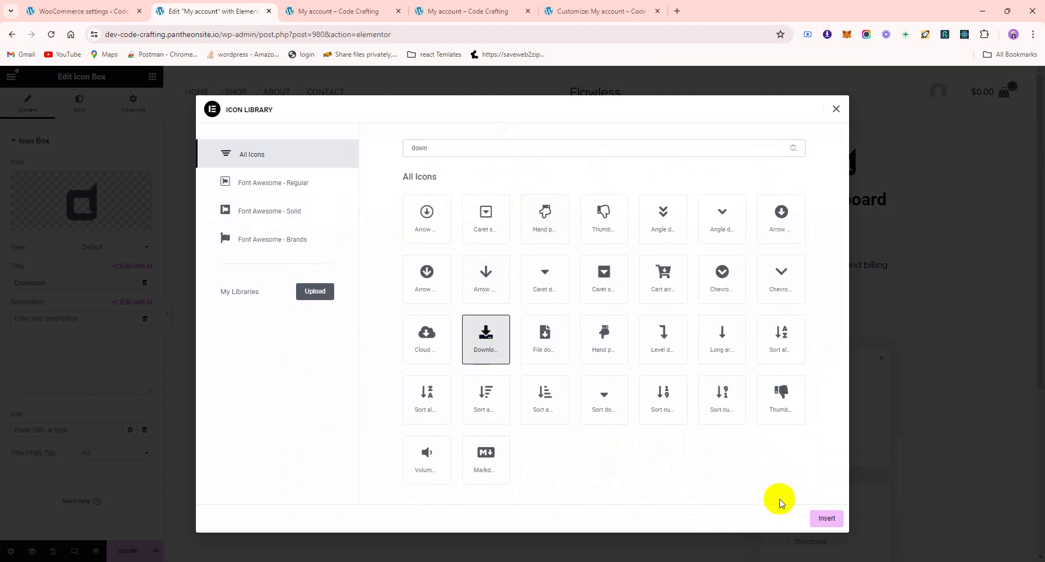
pyautogui.click(827, 518)
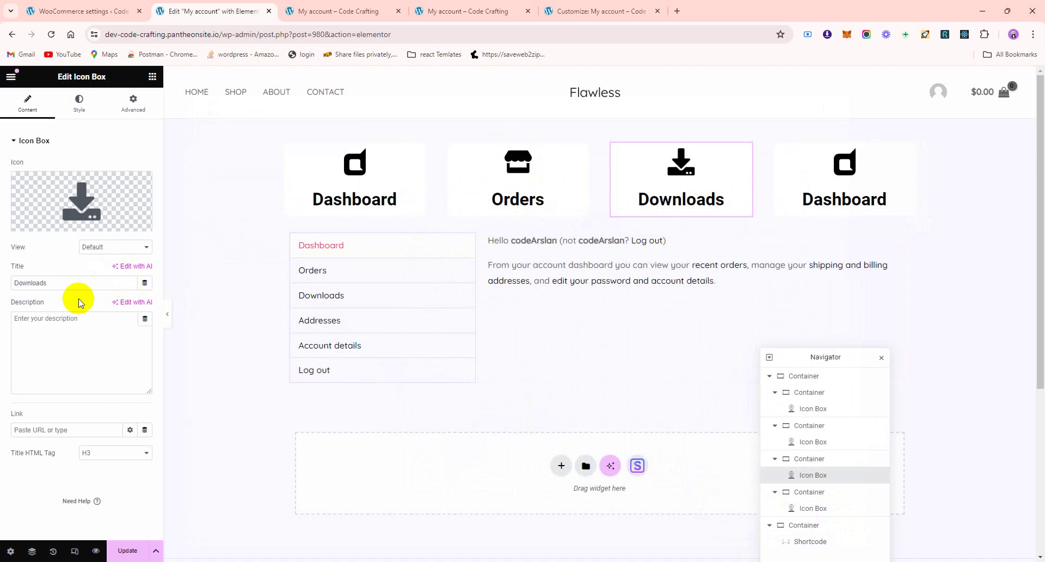
pyautogui.click(70, 428)
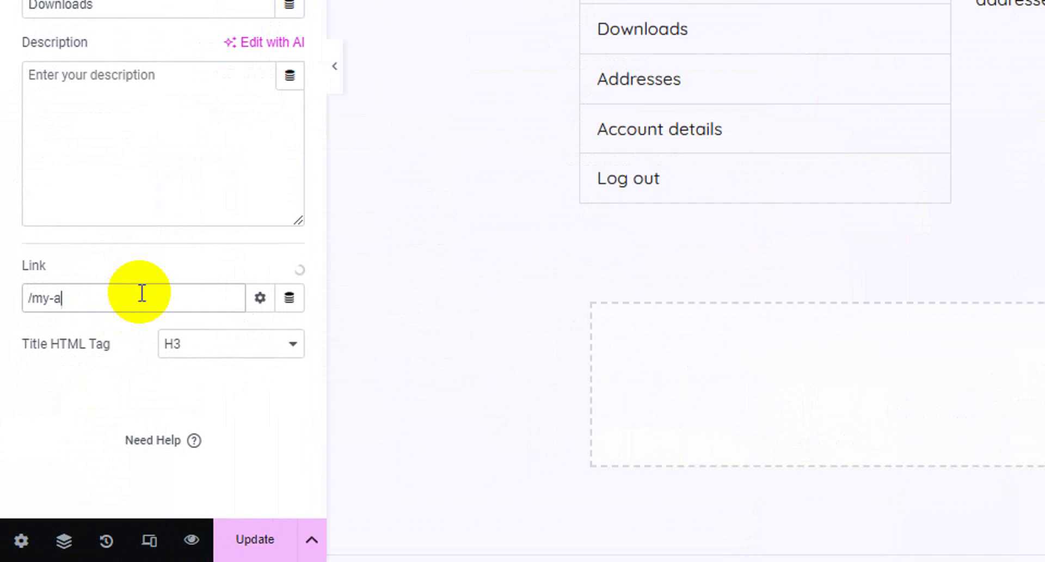
pyautogui.write('/my-account')
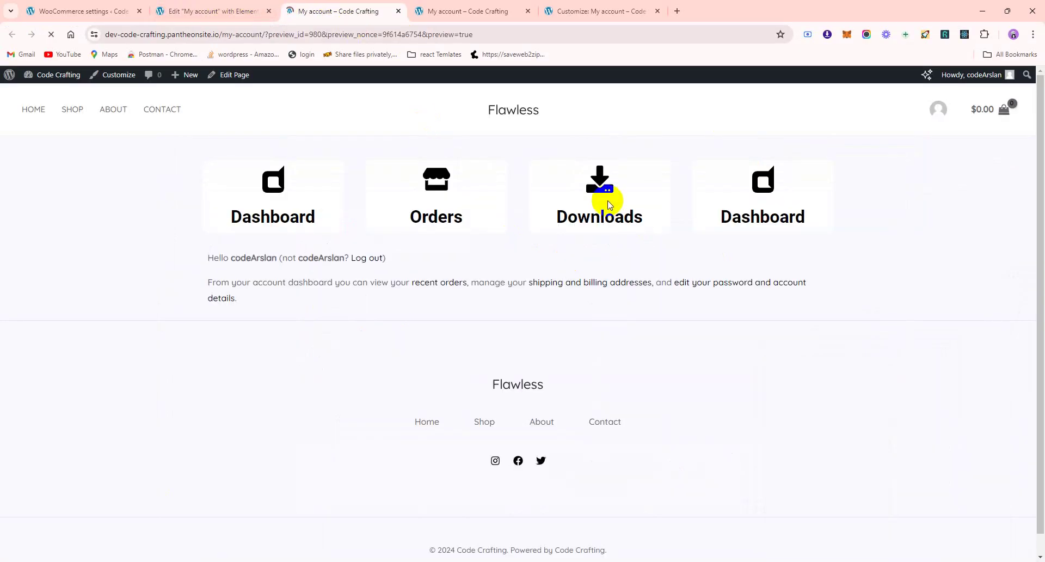
# Step: Look up the Logout slug among WooCommerce's account endpoints and check the downloads page in the preview tab
pyautogui.click(116, 9)
pyautogui.scroll(-1, 335, 392)
pyautogui.scroll(-3, 272, 392)
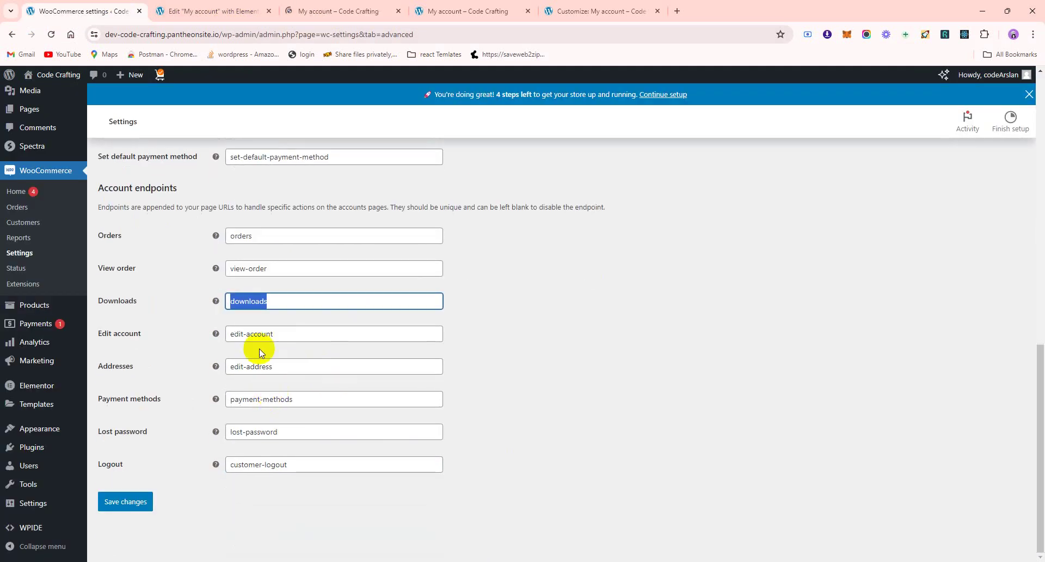
pyautogui.click(262, 396)
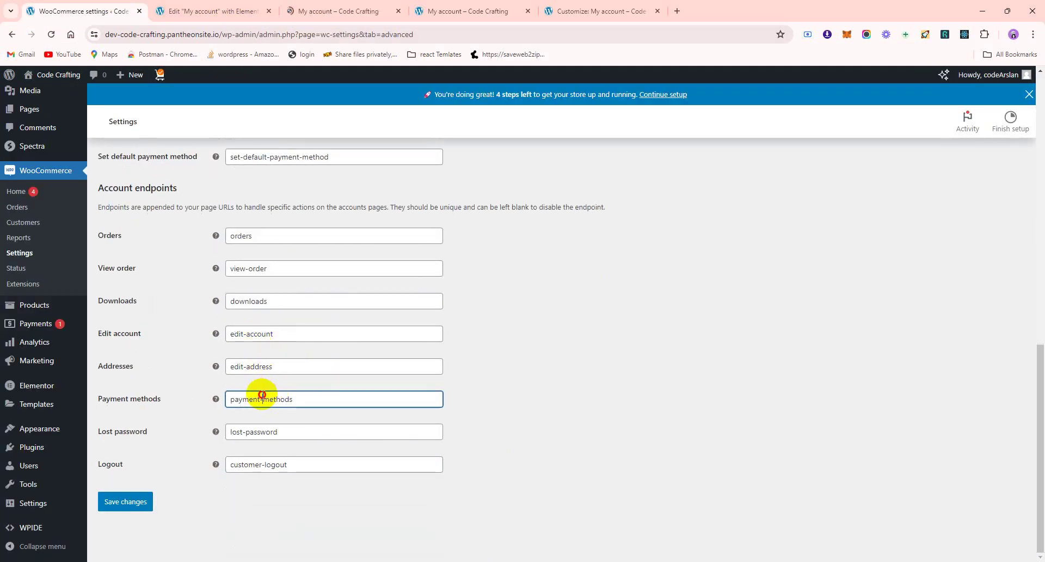
pyautogui.click(249, 463)
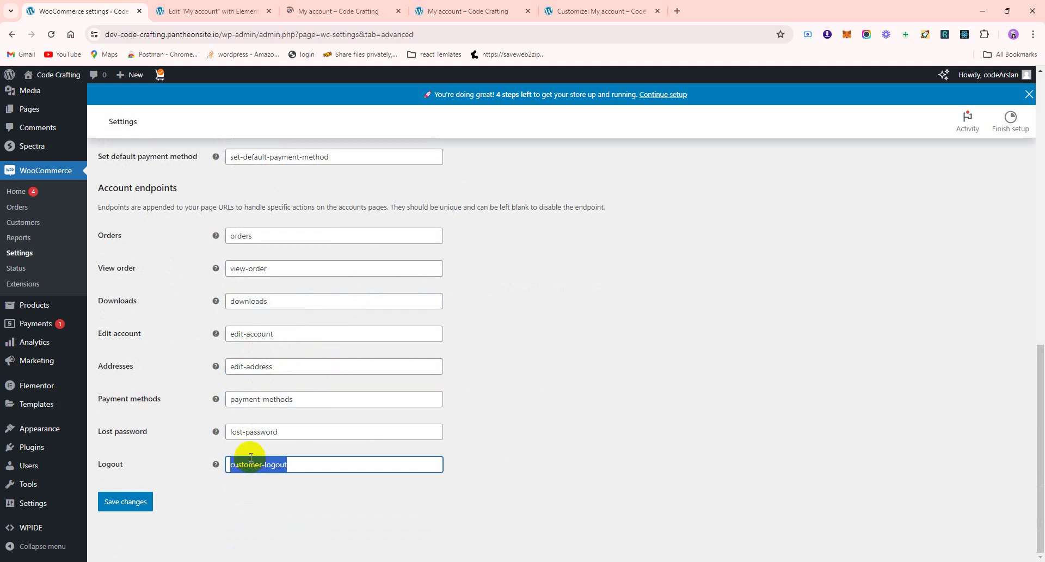
pyautogui.click(338, 8)
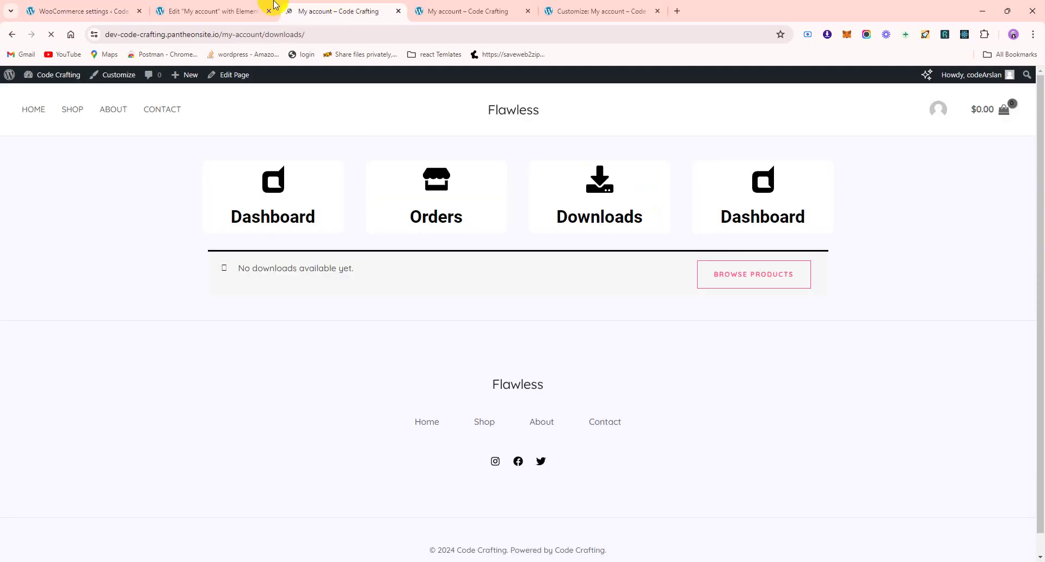
# Step: In the Elementor editor, duplicate the last Dashboard card's container and title the new card's icon box Logout
pyautogui.click(252, 7)
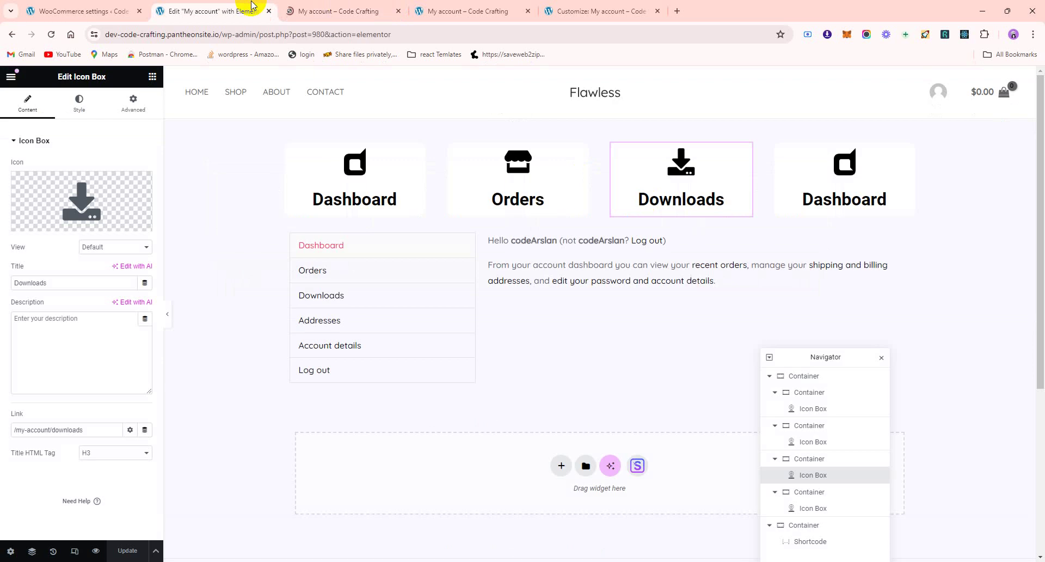
pyautogui.rightClick(780, 153)
pyautogui.click(801, 177)
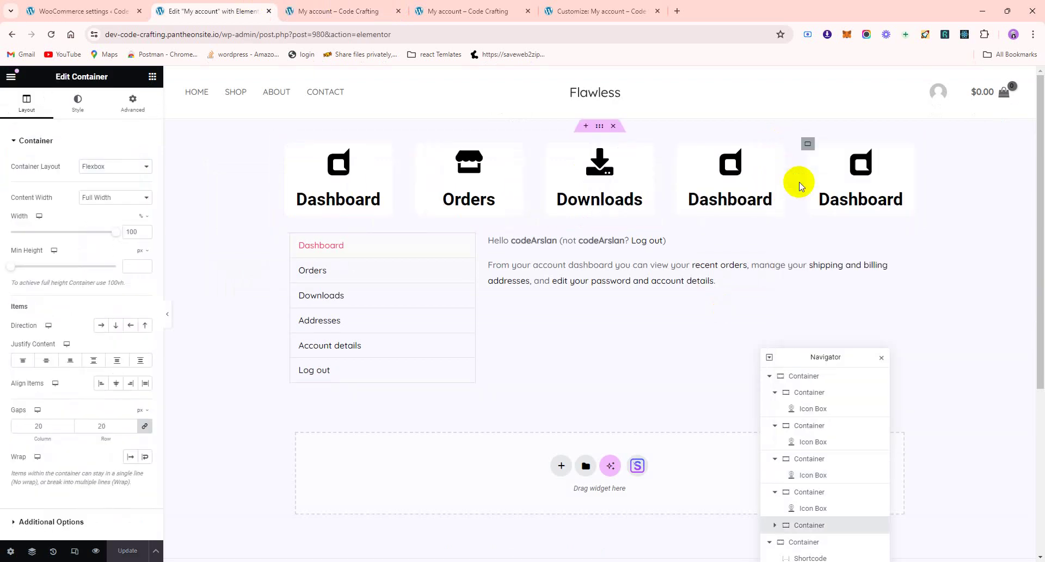
pyautogui.click(847, 168)
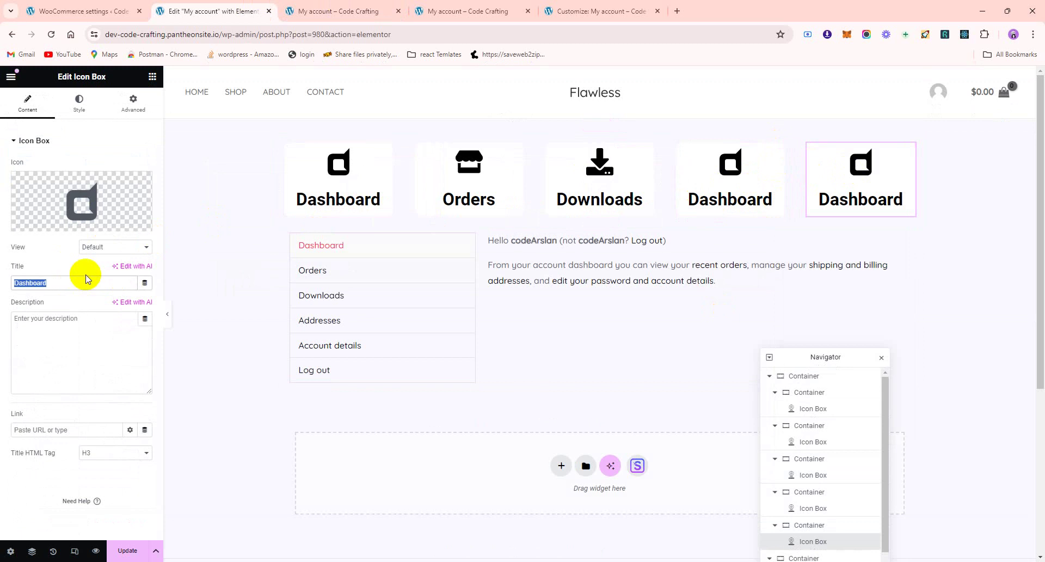
pyautogui.write('Logout')
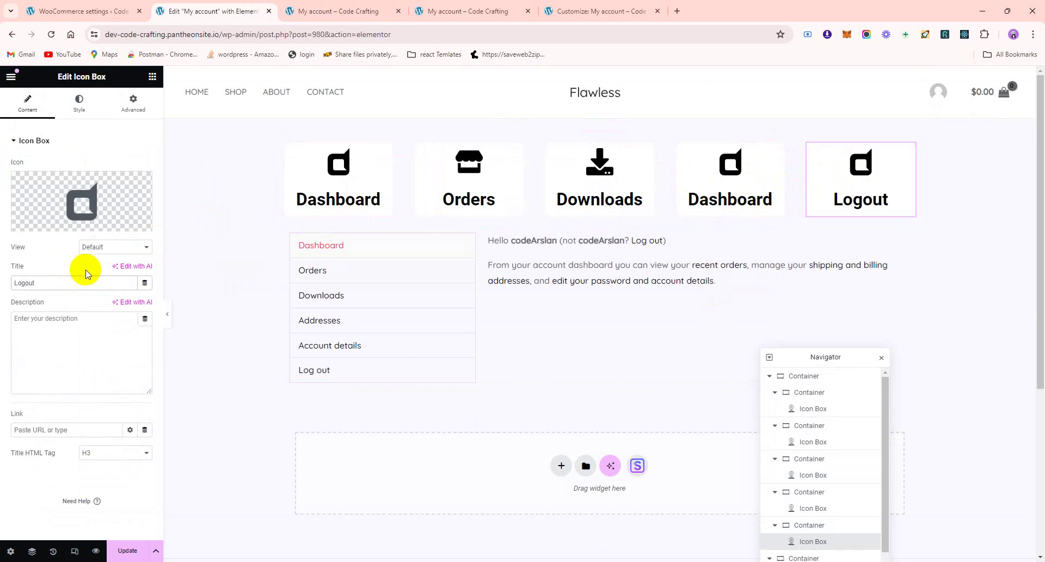
# Step: Search the icon library for "sign" and give the Logout icon box the Sign out icon
pyautogui.click(109, 188)
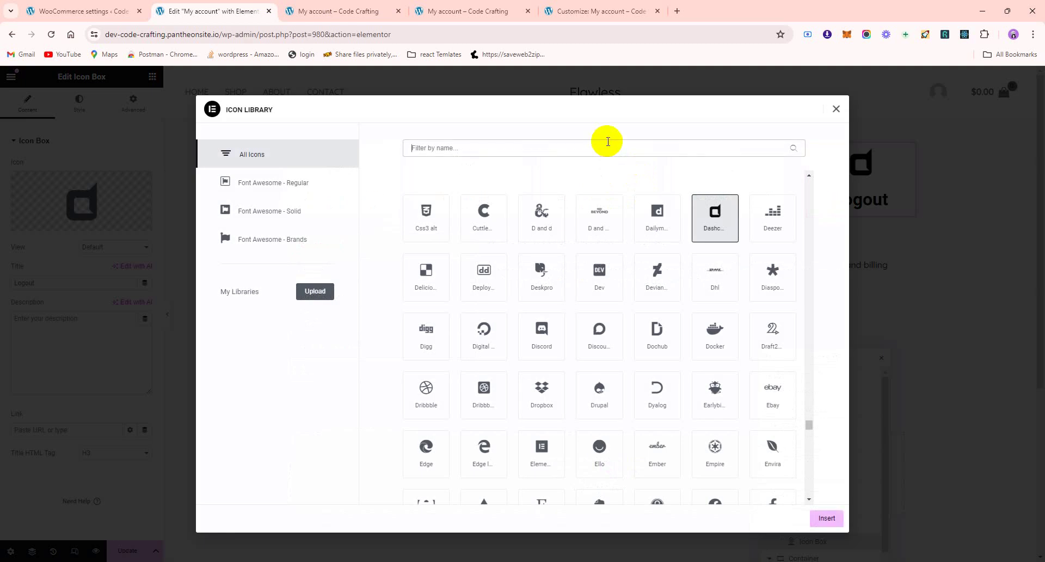
pyautogui.write('sign')
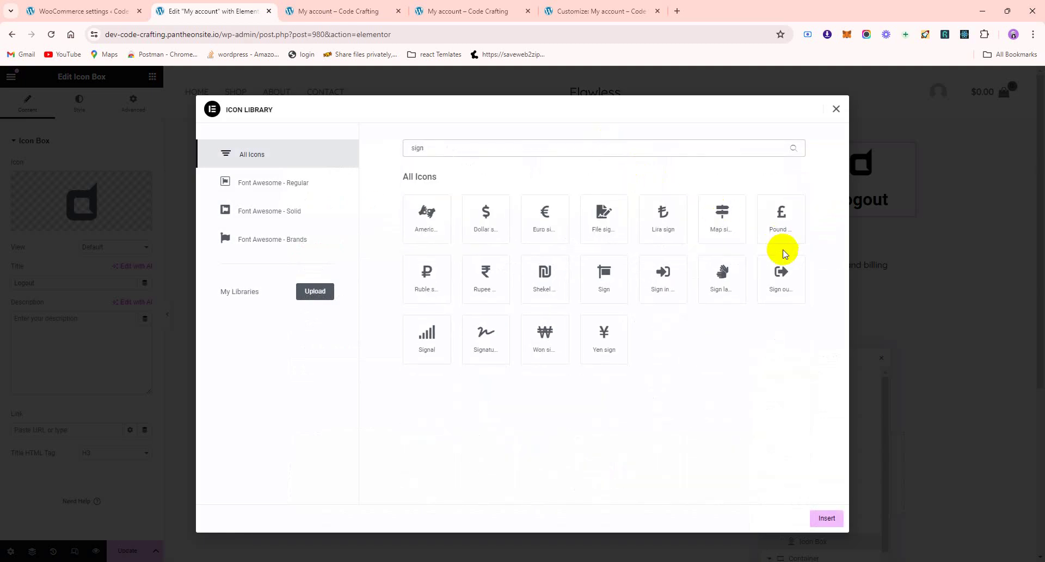
pyautogui.click(781, 278)
pyautogui.click(836, 518)
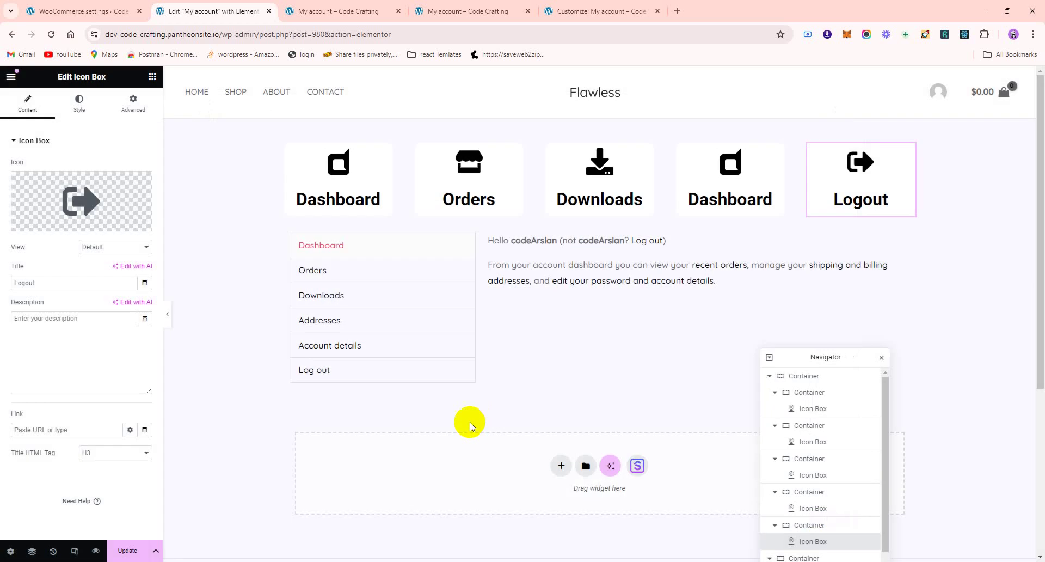
# Step: Link the Logout icon box to /my-account/customer-logout and update the page
pyautogui.click(57, 429)
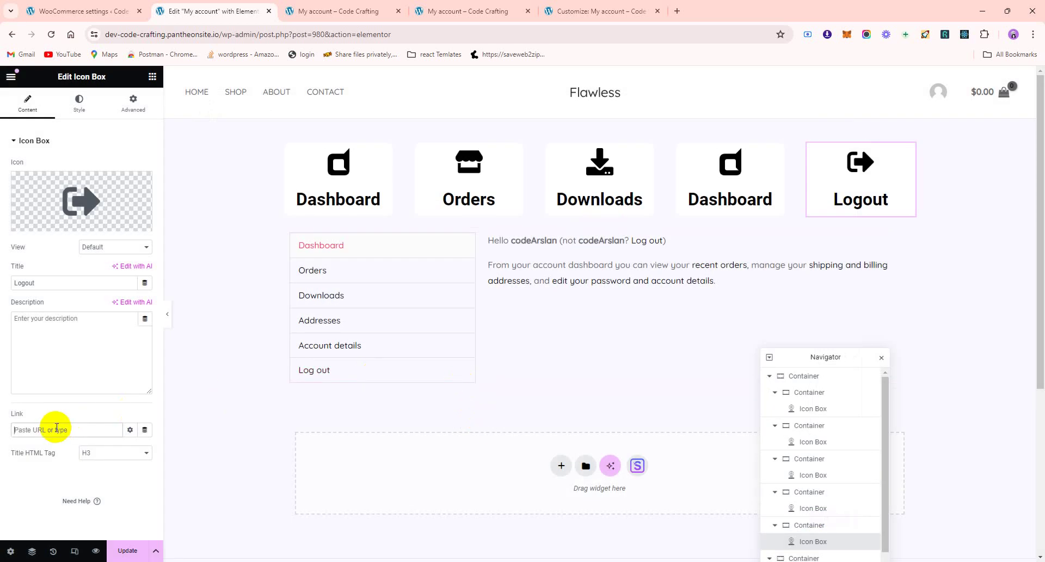
pyautogui.write('/my-acco')
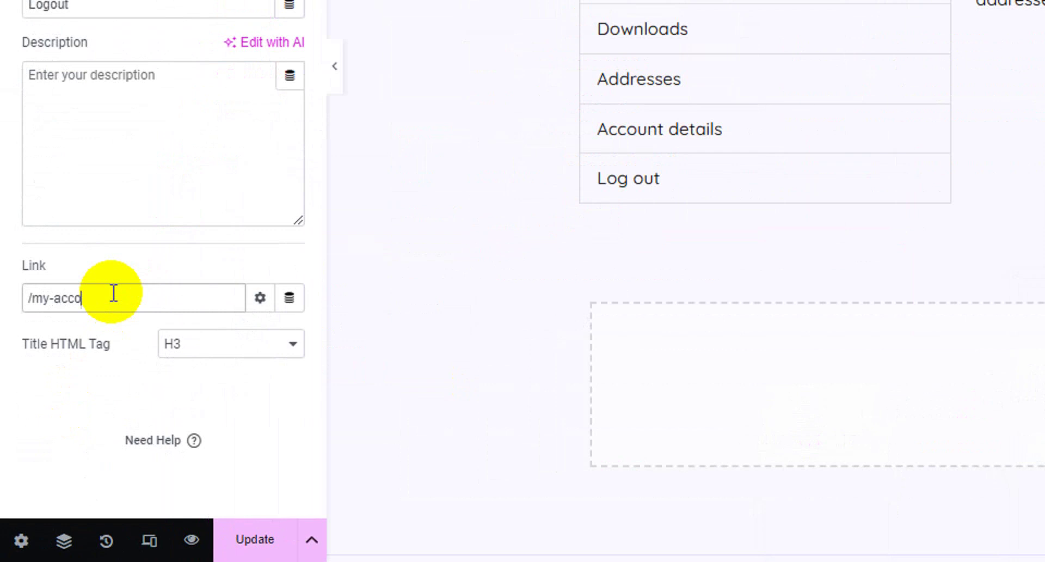
pyautogui.write('unt/customer-logout')
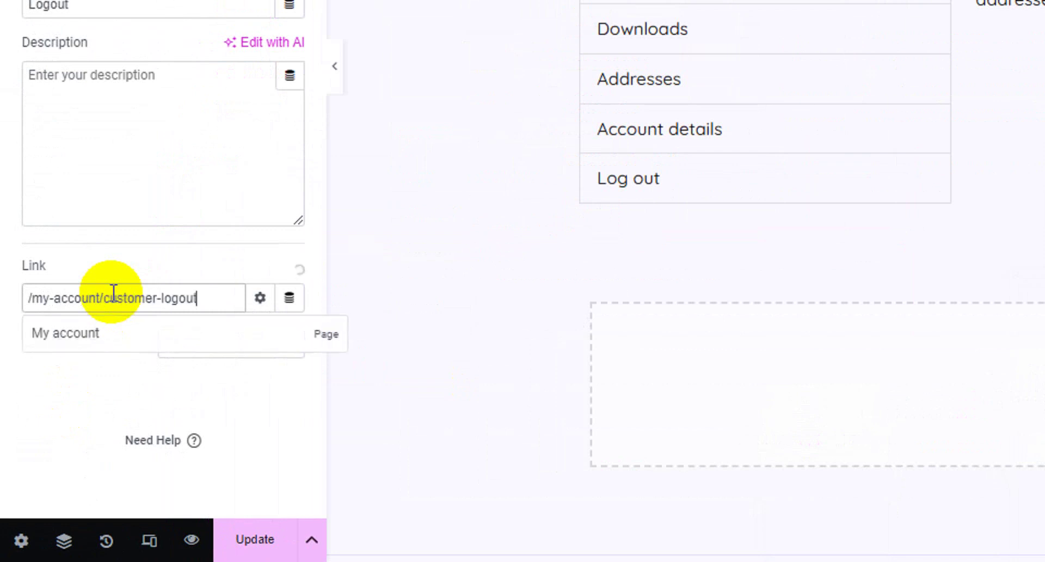
pyautogui.click(240, 537)
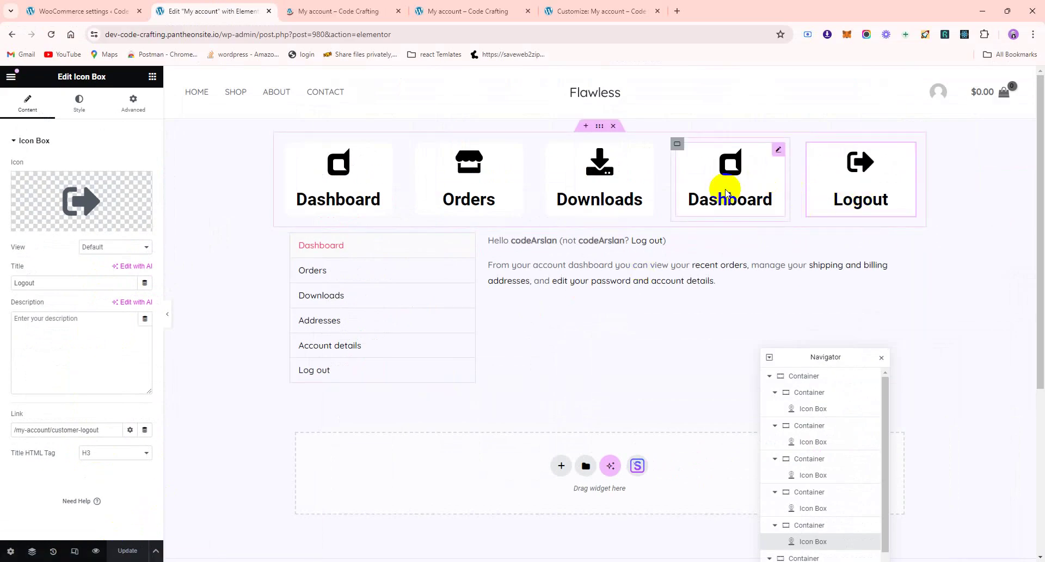
# Step: Copy the Addresses endpoint slug from the WooCommerce account endpoints and return to the Elementor editor
pyautogui.click(82, 11)
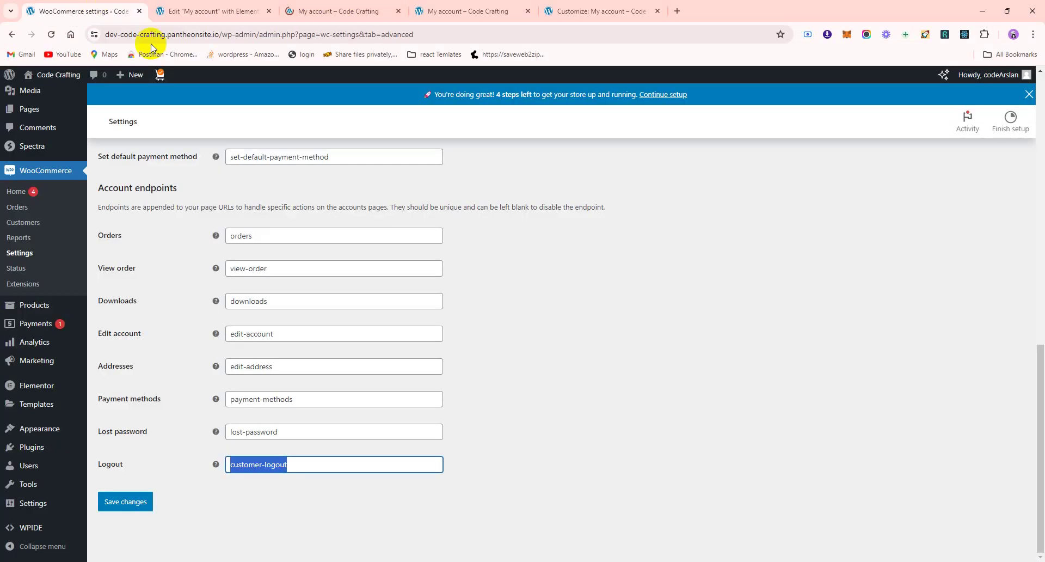
pyautogui.tripleClick(266, 370)
pyautogui.hotkey('ctrl', 'c')
pyautogui.tripleClick(258, 329)
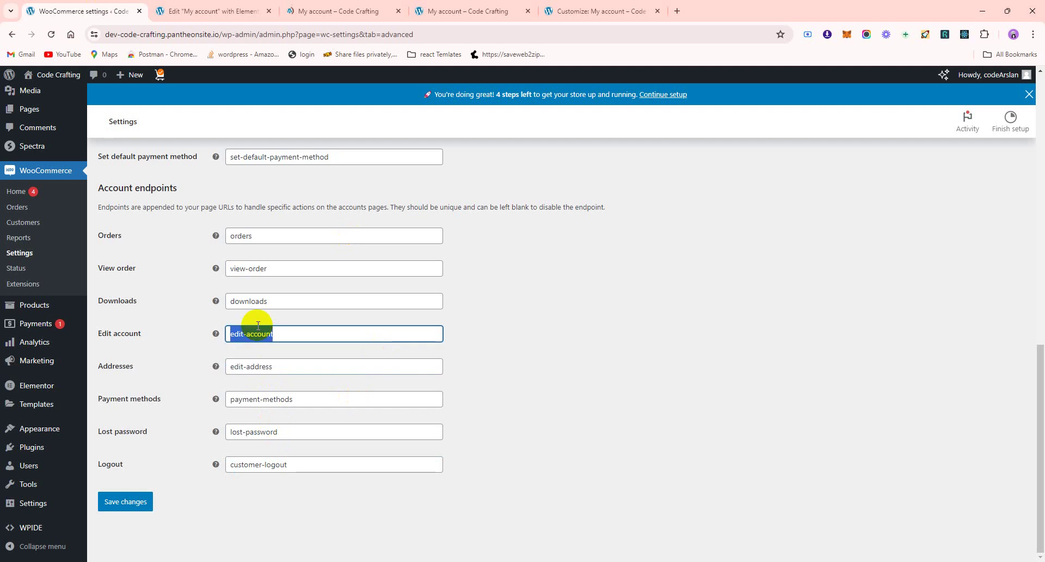
pyautogui.click(258, 364)
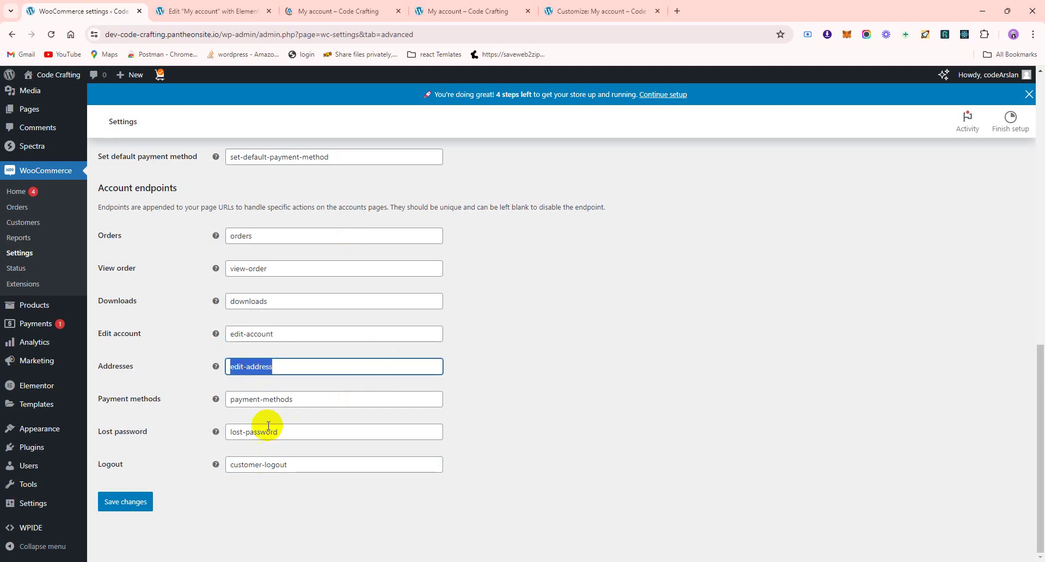
pyautogui.click(337, 11)
pyautogui.click(239, 11)
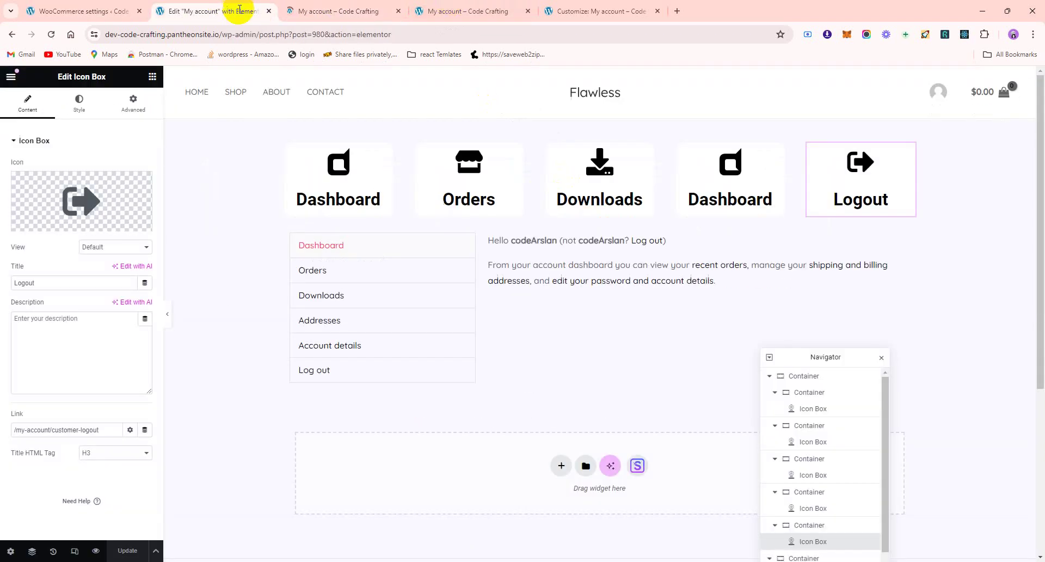
# Step: Link the second Dashboard icon box, between Downloads and Logout, to /my-account/edit-address
pyautogui.click(777, 154)
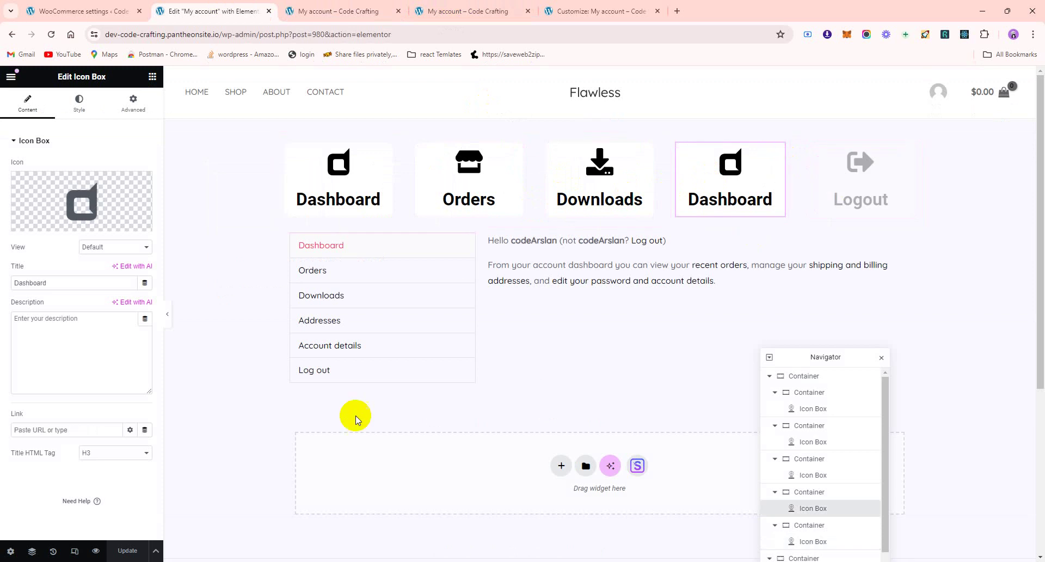
pyautogui.click(65, 427)
pyautogui.write('/')
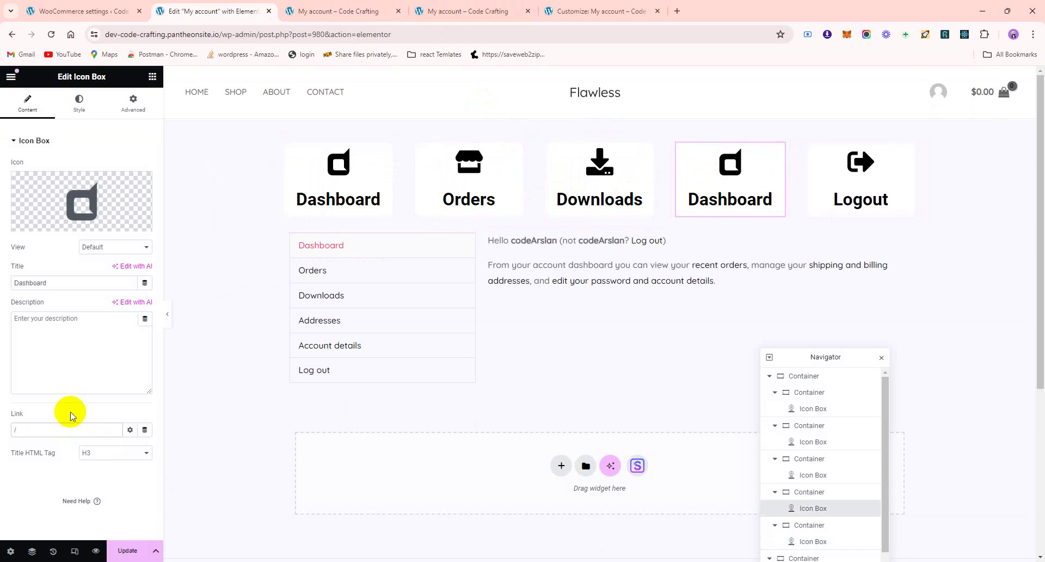
pyautogui.write('my-account/edit-address')
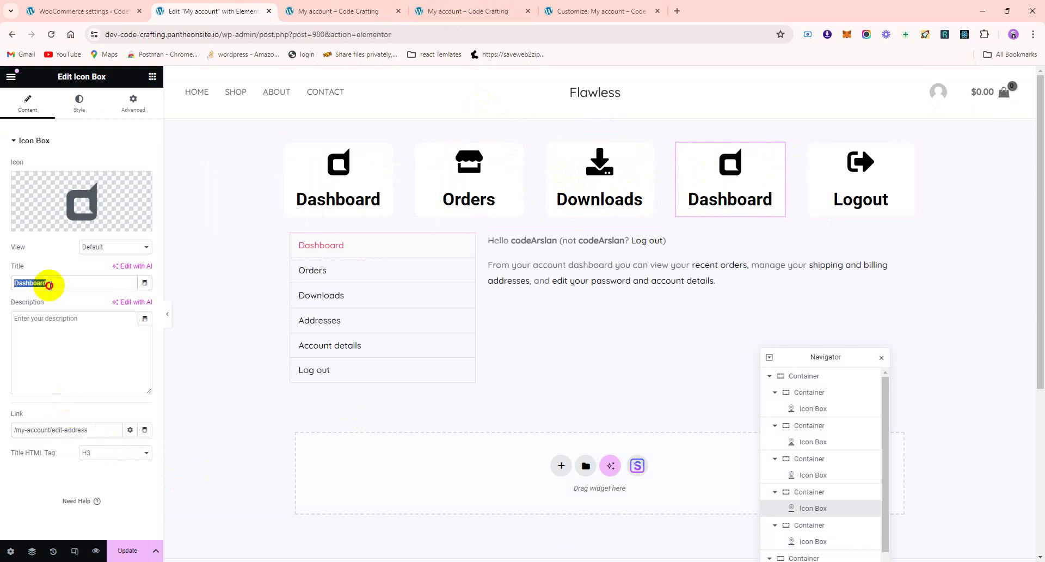
# Step: Retitle the icon box between Downloads and Logout as Edit Address, using the copied slug as the starting text
pyautogui.hotkey('ctrl', 'v')
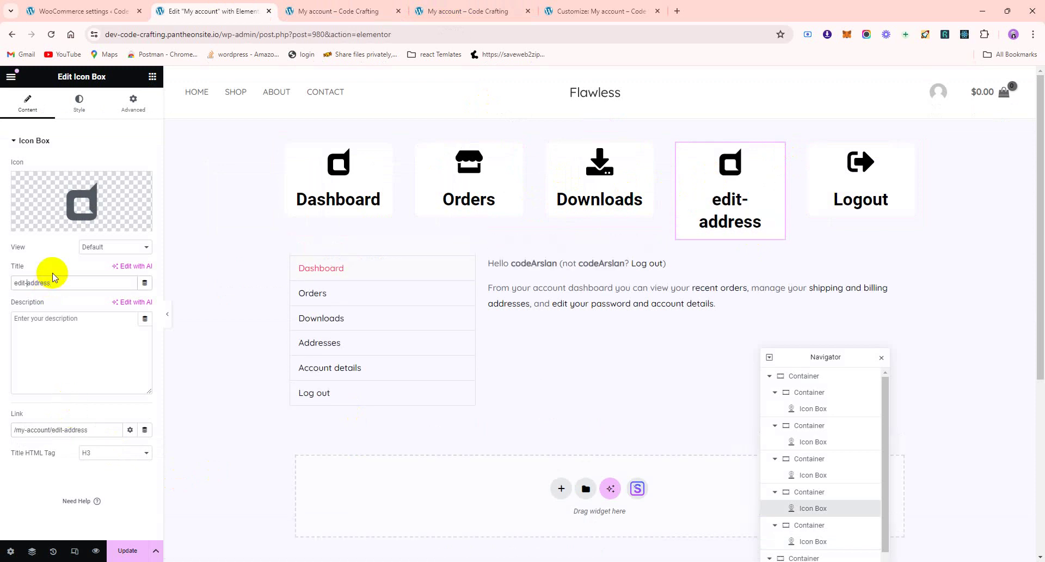
pyautogui.press('BackSpace')
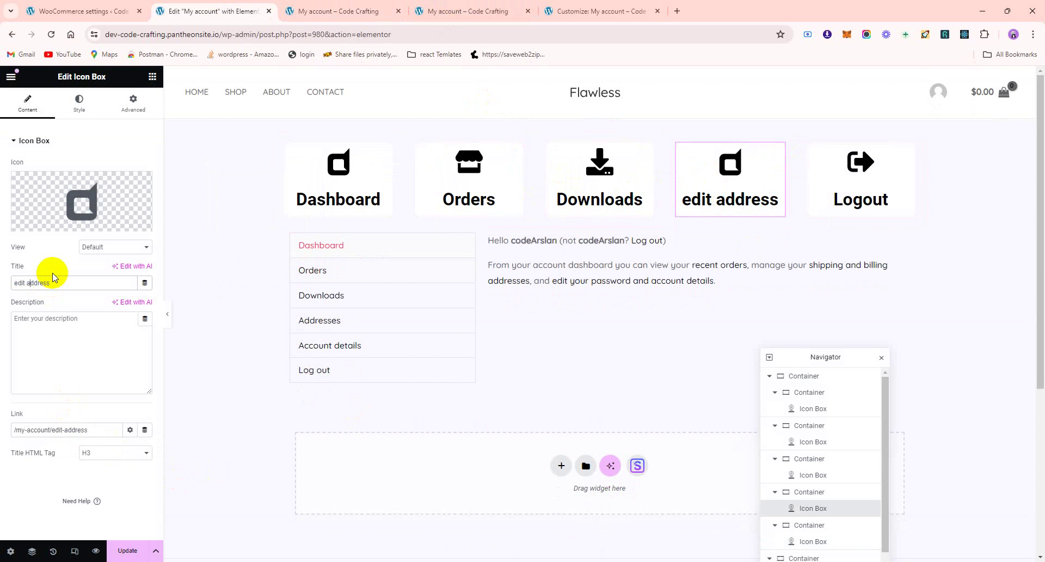
pyautogui.press('Delete')
pyautogui.write('A')
pyautogui.press('Delete')
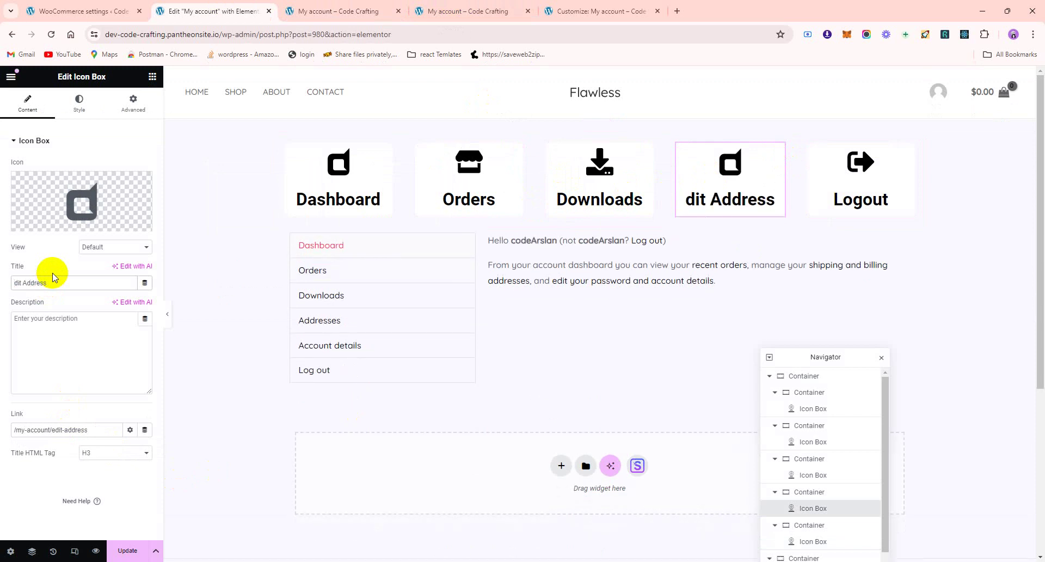
pyautogui.write('E')
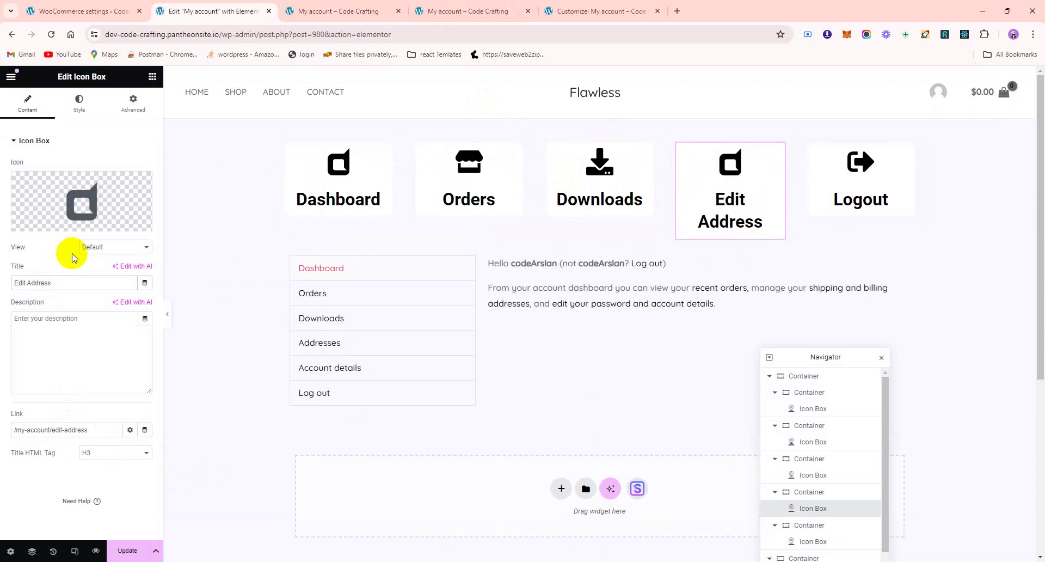
# Step: Search the icon library for "addr" and give the Edit Address icon box the outlined address card icon
pyautogui.click(51, 218)
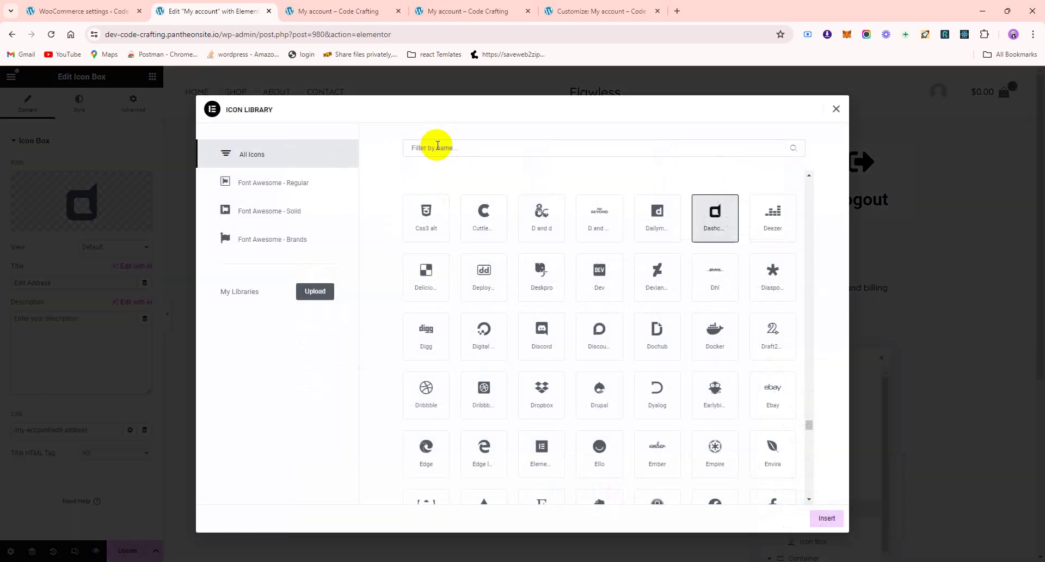
pyautogui.click(436, 146)
pyautogui.write('addr')
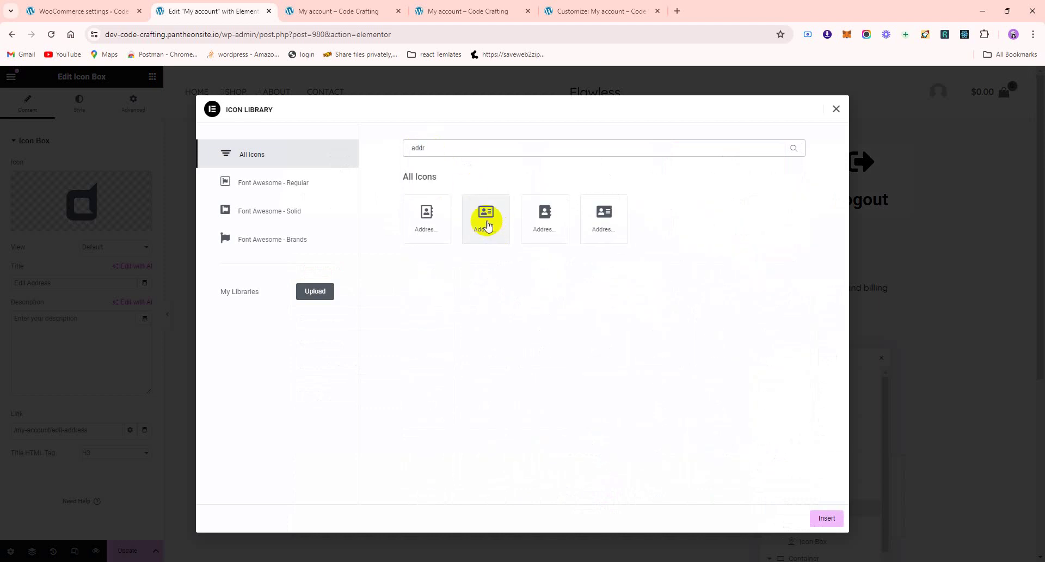
pyautogui.click(486, 216)
pyautogui.click(813, 519)
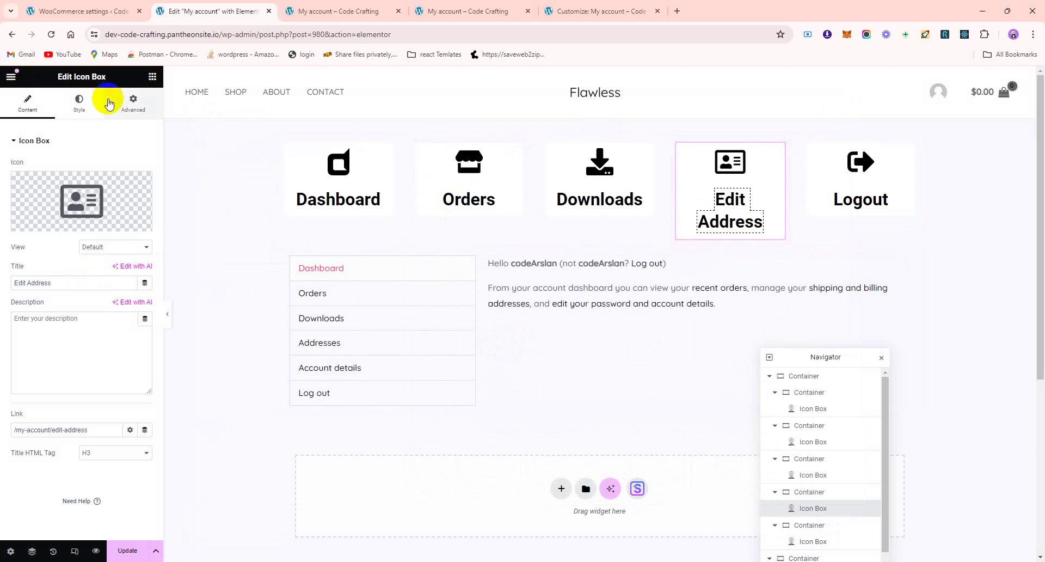
# Step: Reduce the Edit Address title's font size so it fits on one line, and update the page
pyautogui.click(79, 103)
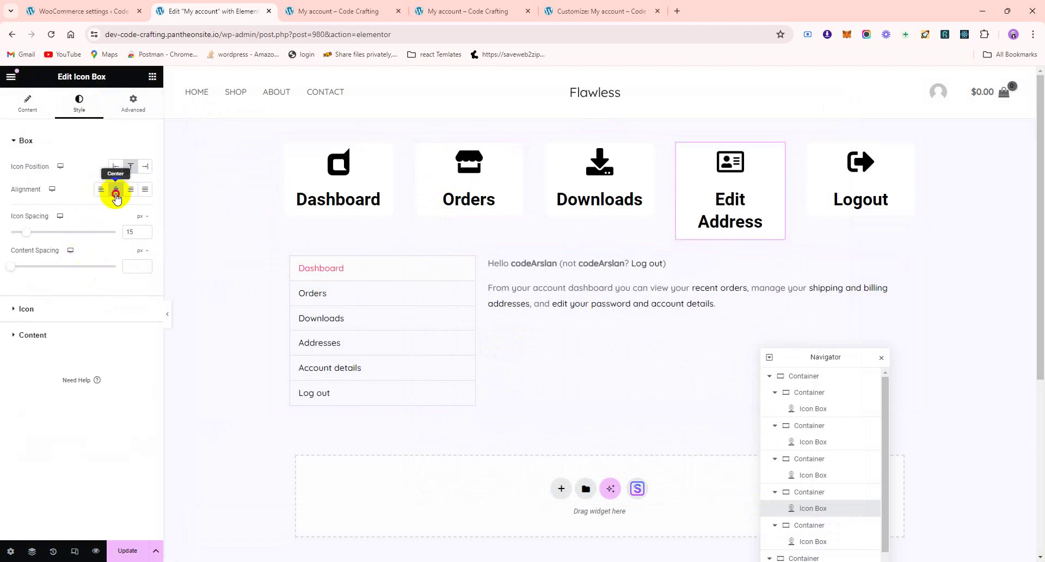
pyautogui.click(13, 335)
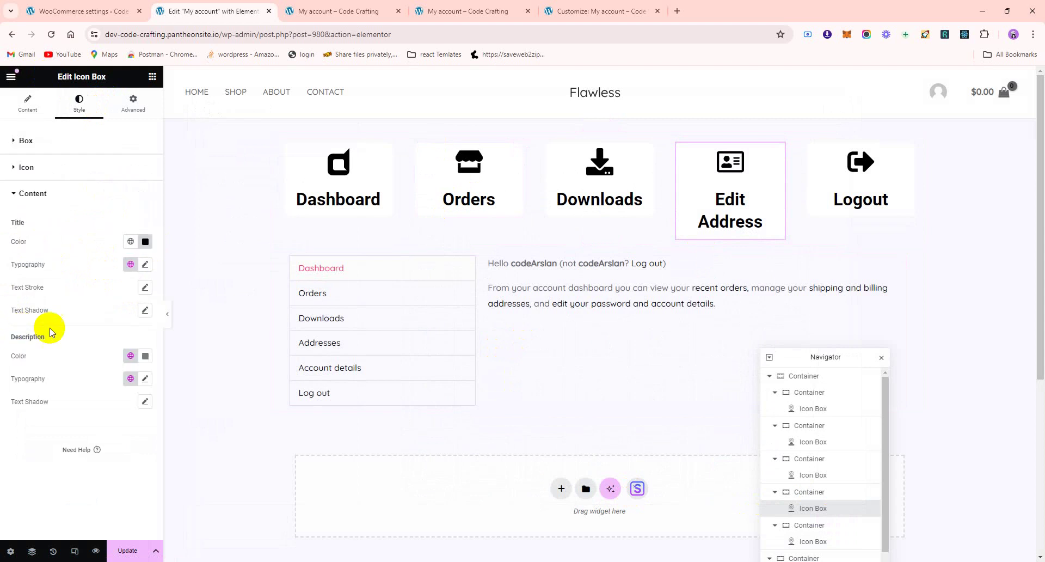
pyautogui.click(144, 265)
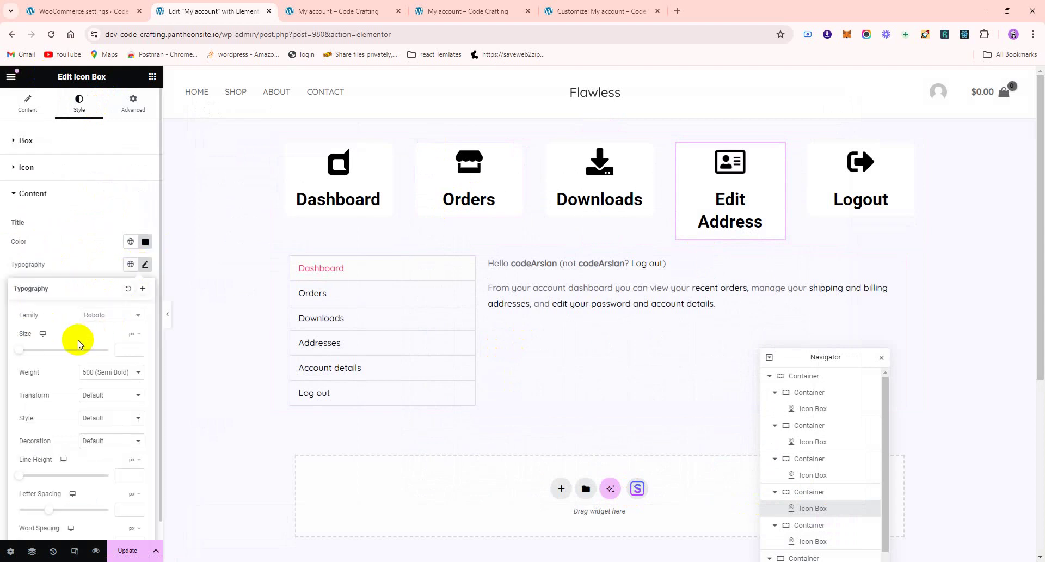
pyautogui.moveTo(22, 349); pyautogui.dragTo(27, 351)
pyautogui.click(129, 543)
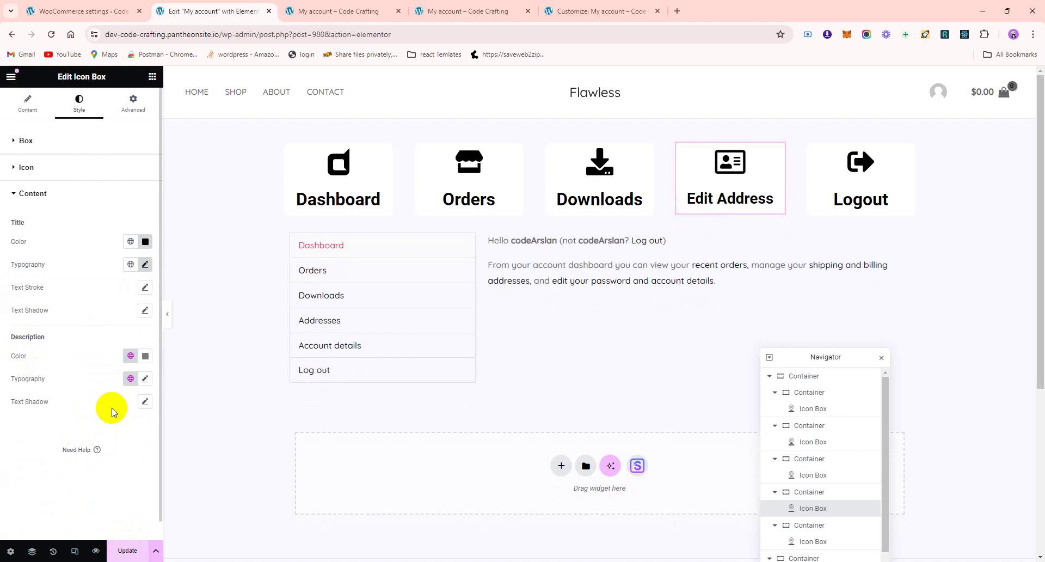
pyautogui.click(128, 550)
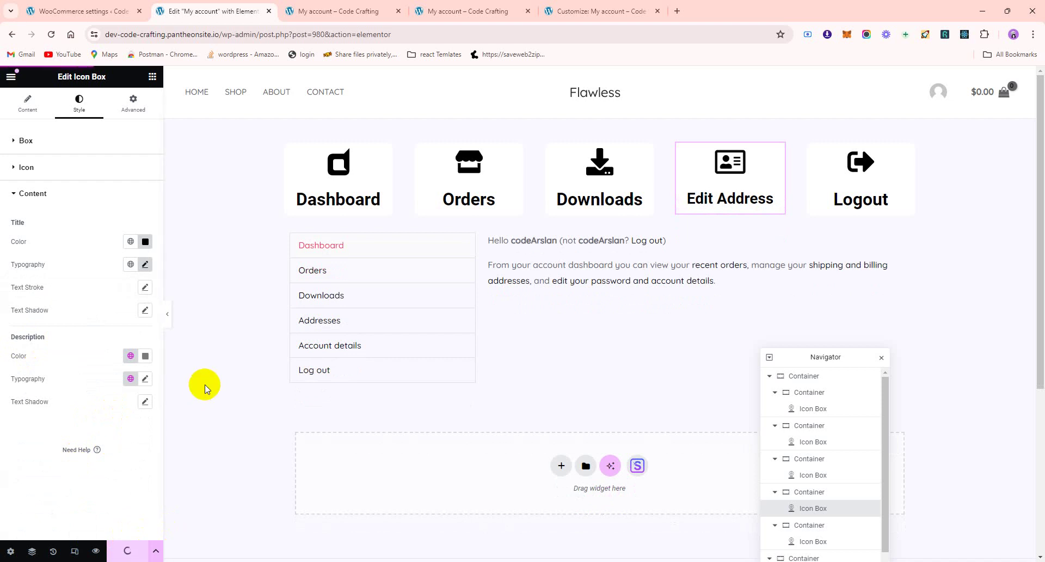
# Step: Test the Downloads, Edit Address and Dashboard cards in the My account preview tab
pyautogui.click(347, 6)
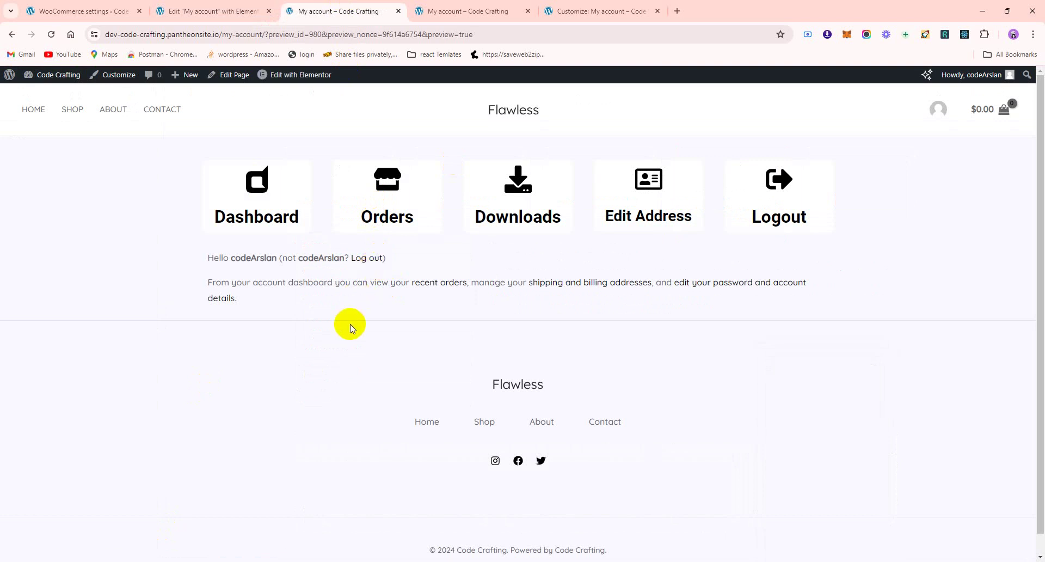
pyautogui.click(515, 211)
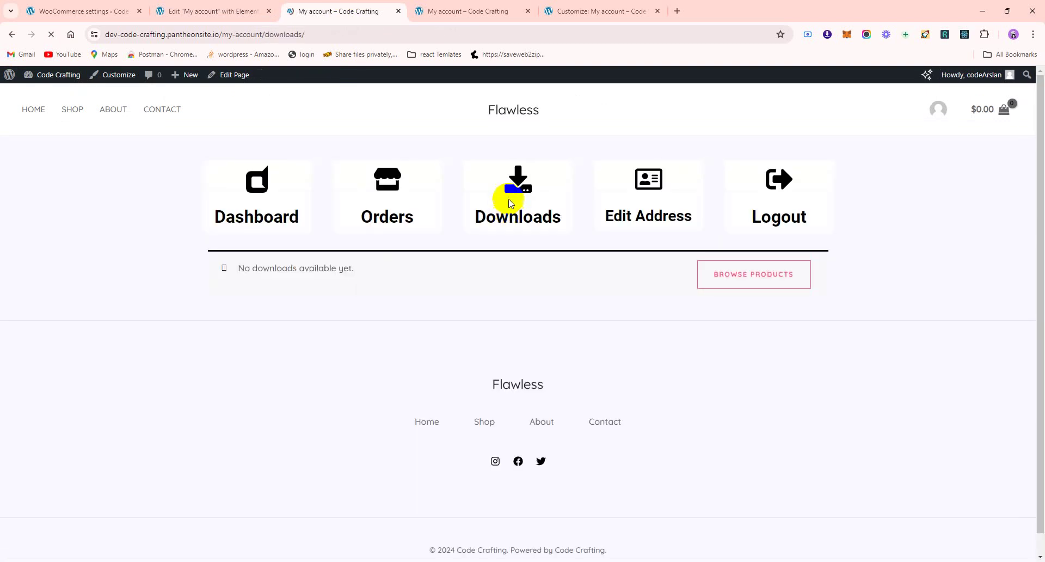
pyautogui.click(657, 214)
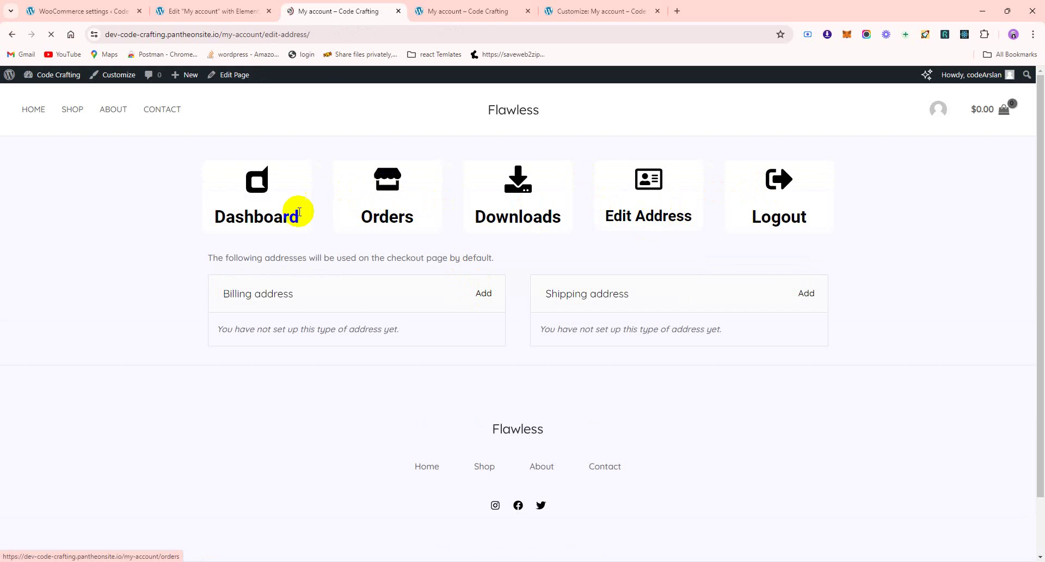
pyautogui.click(243, 211)
# Step: In the Elementor editor, link the Dashboard icon box to /my-account and update the page
pyautogui.click(212, 11)
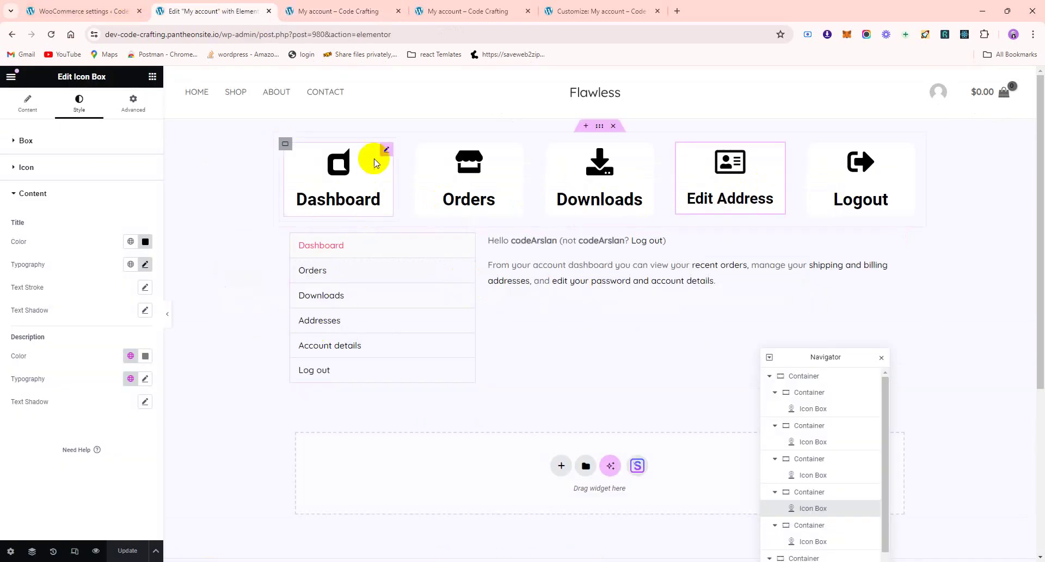
pyautogui.click(384, 149)
pyautogui.scroll(-5, 68, 305)
pyautogui.scroll(5, 69, 275)
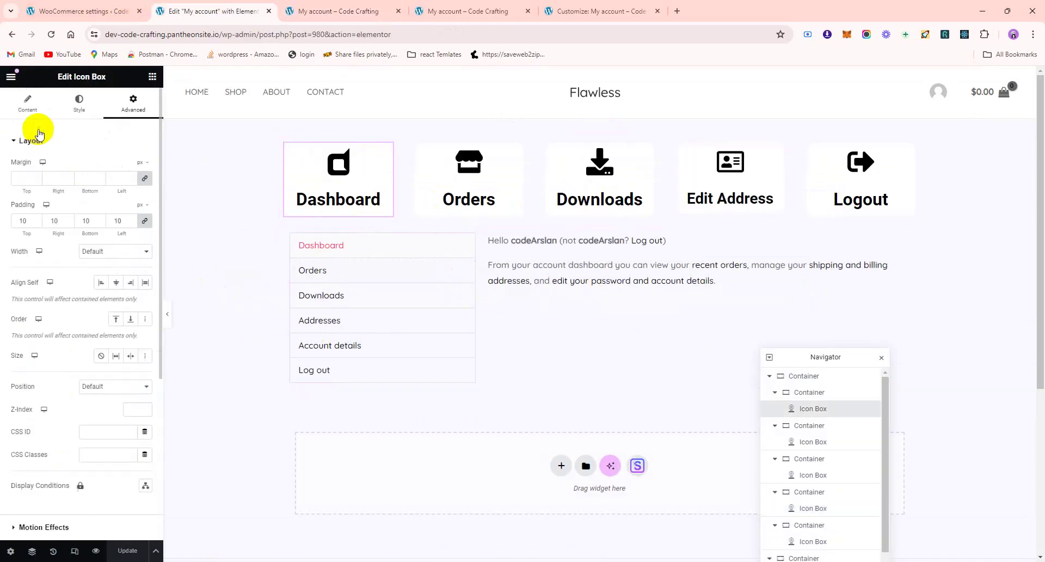
pyautogui.click(29, 101)
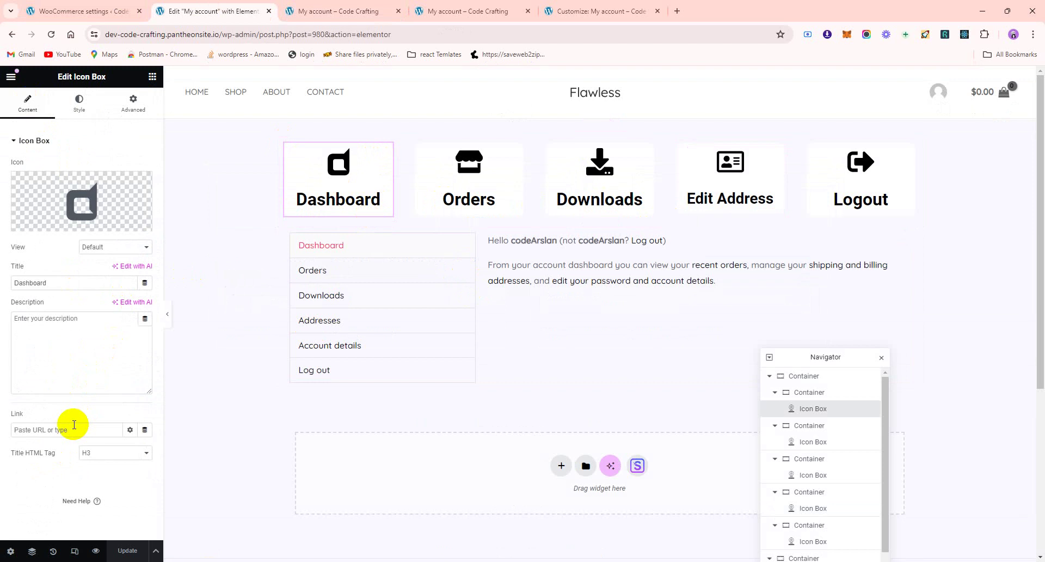
pyautogui.write('/my')
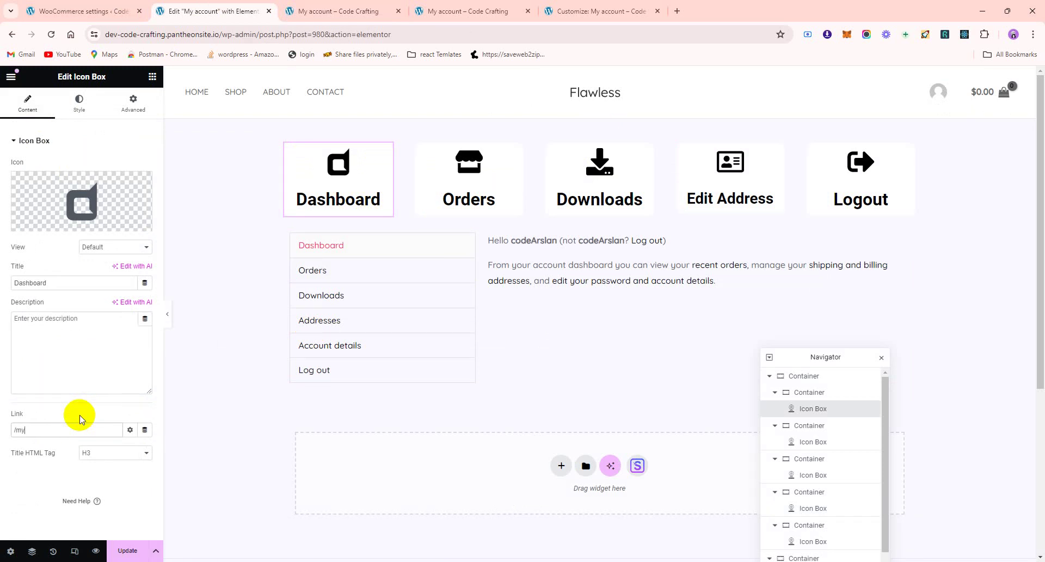
pyautogui.write('-account')
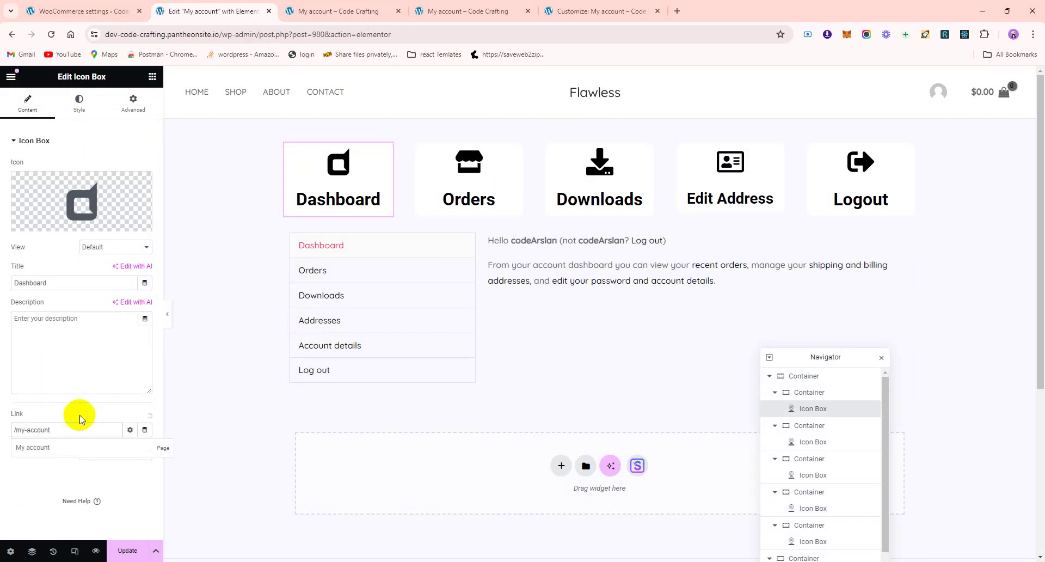
pyautogui.click(26, 531)
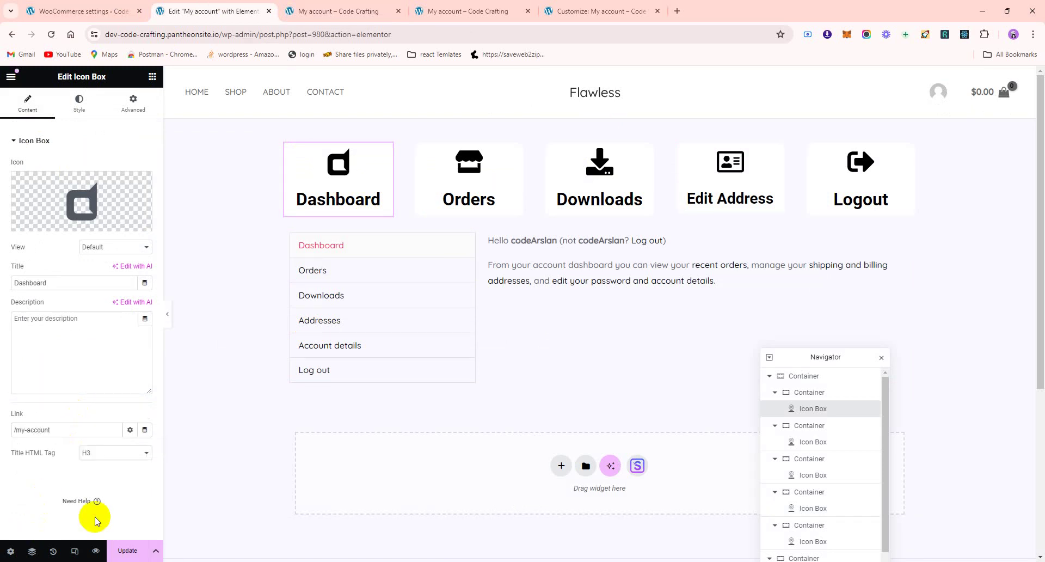
pyautogui.click(124, 548)
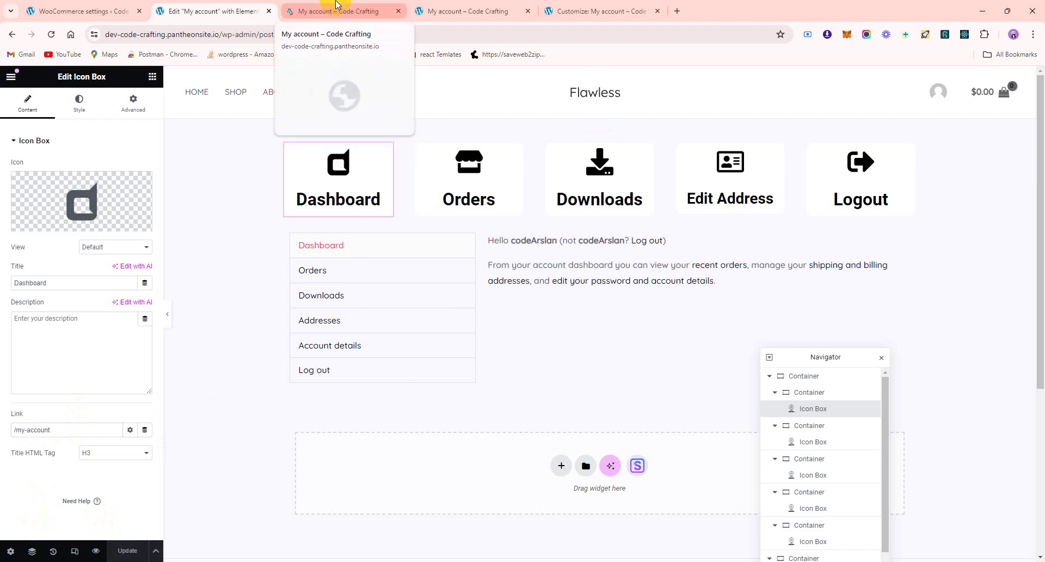
# Step: Test the Logout card in the My account preview tab and confirm logging out
pyautogui.click(336, 7)
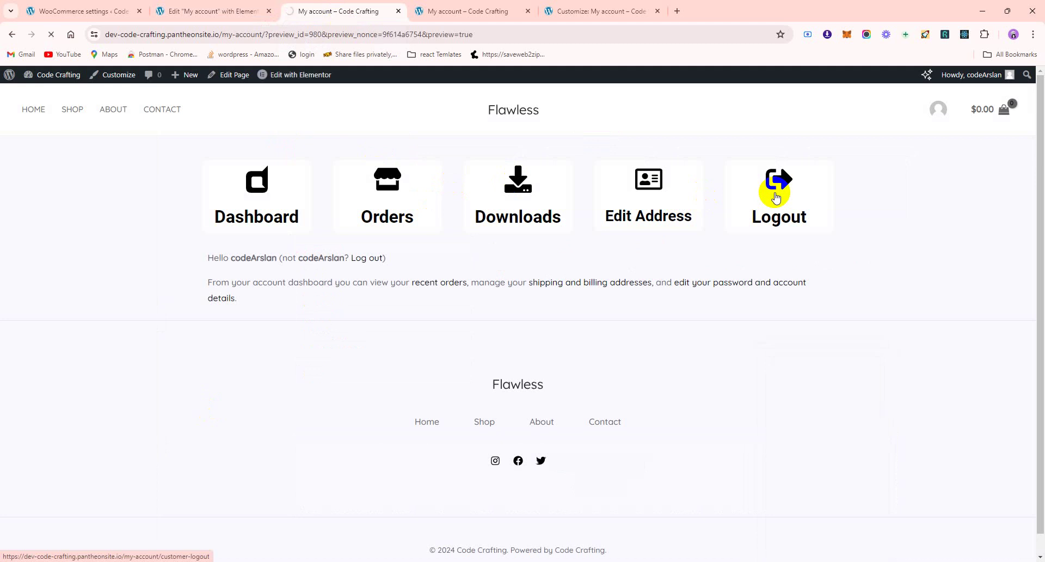
pyautogui.click(776, 197)
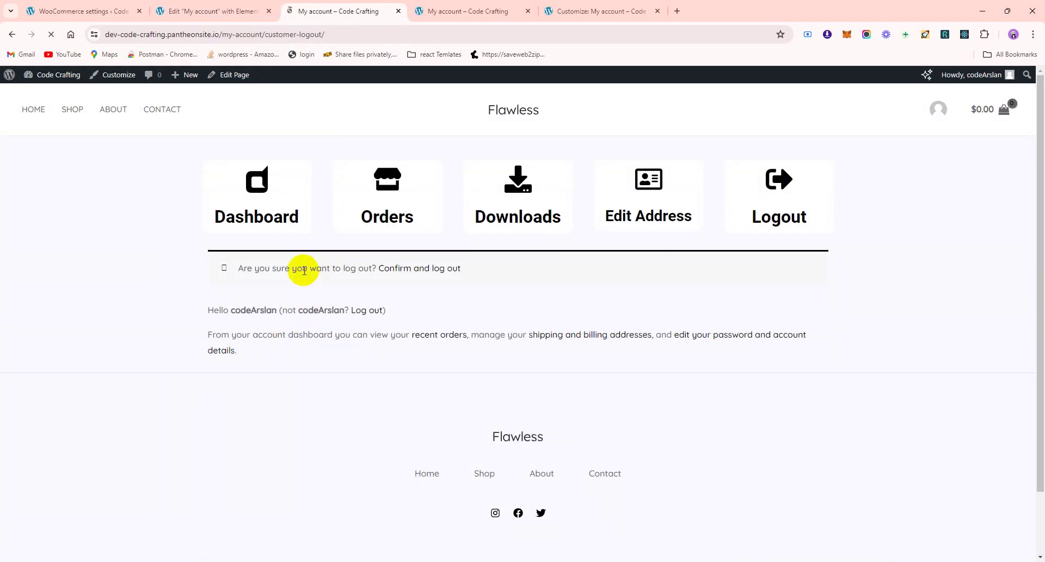
pyautogui.click(428, 268)
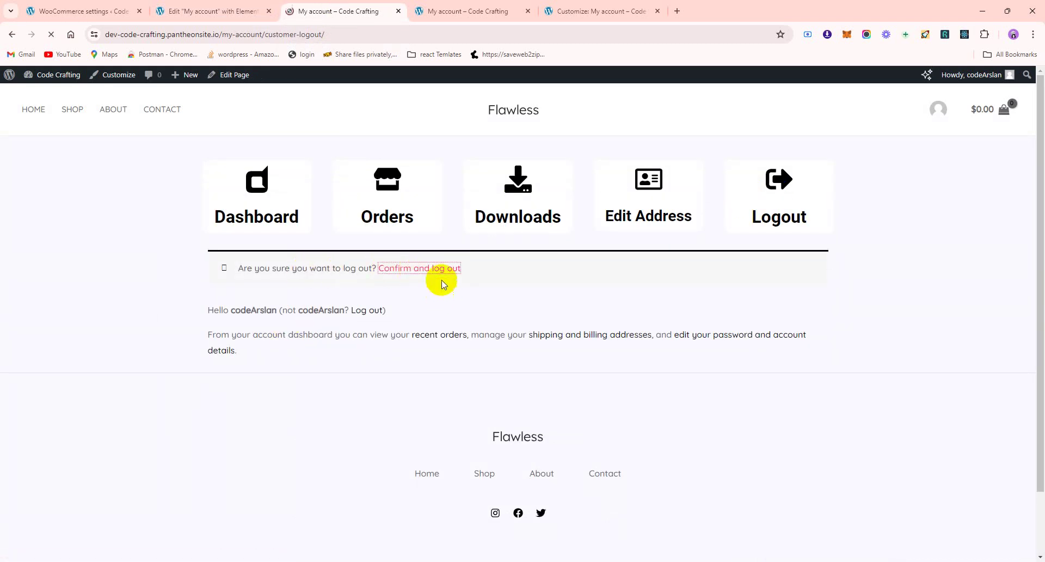